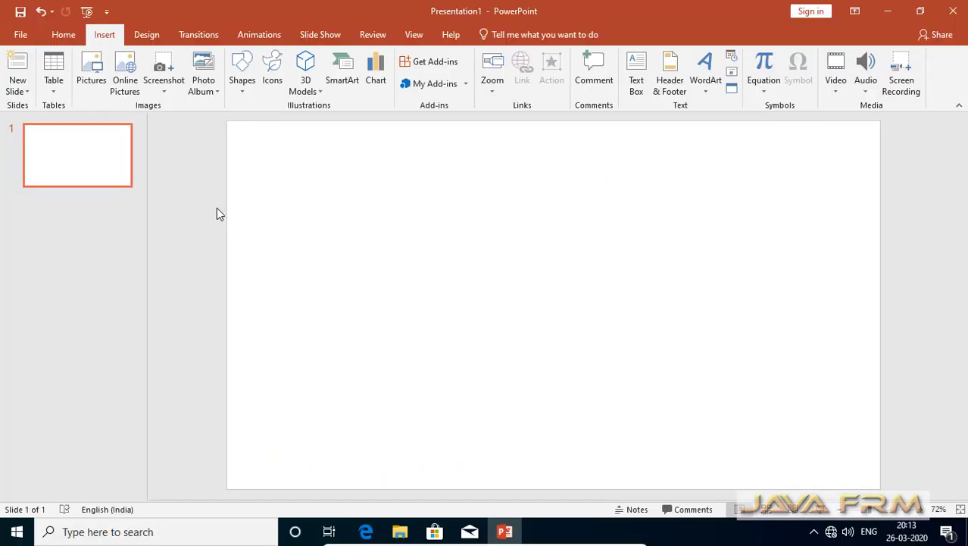
# - Draw a blue pentagon near the middle of the slide
pyautogui.click(243, 94)
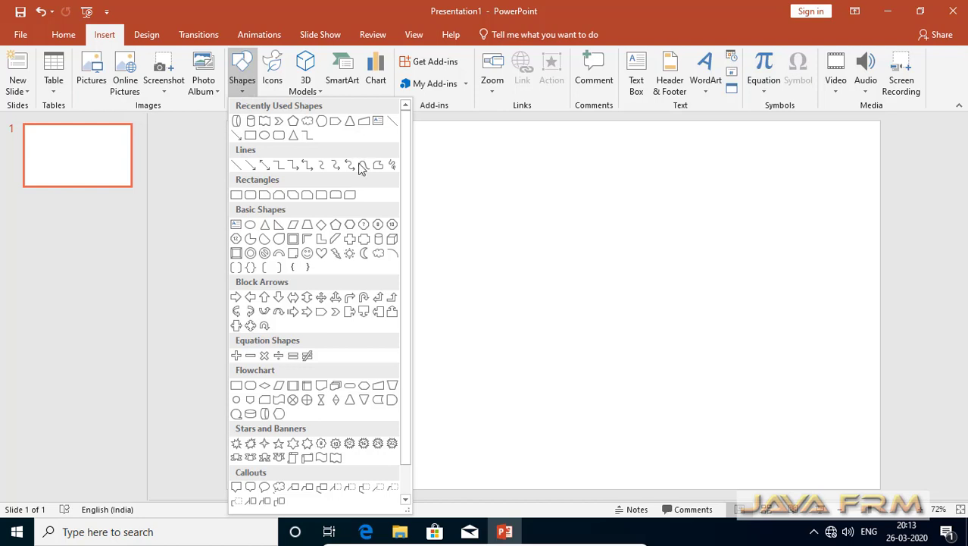
pyautogui.click(337, 226)
pyautogui.moveTo(497, 282); pyautogui.dragTo(646, 399)
# - Resize the pentagon to 9.13 cm wide by 6.54 cm tall and centre it on the slide
pyautogui.moveTo(582, 371); pyautogui.dragTo(544, 334)
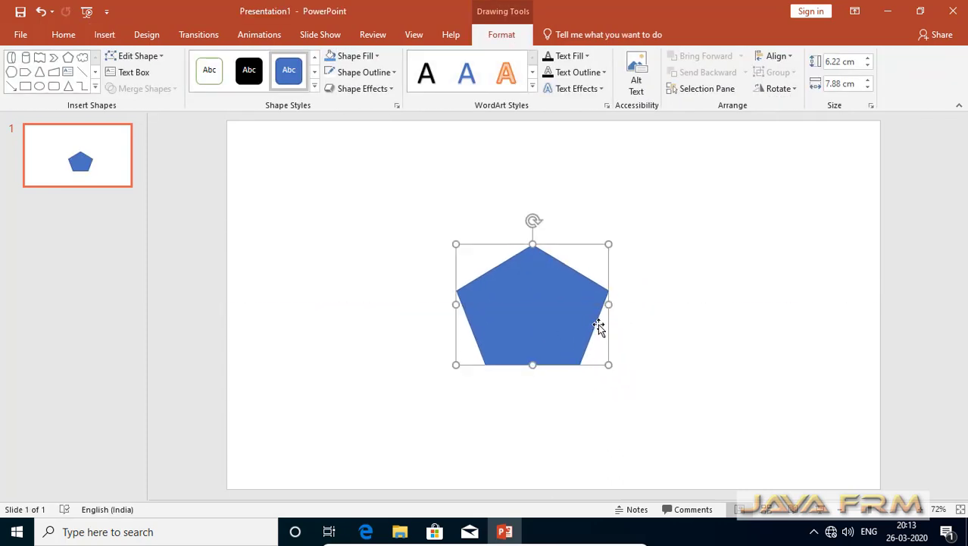
pyautogui.moveTo(611, 305); pyautogui.dragTo(633, 307)
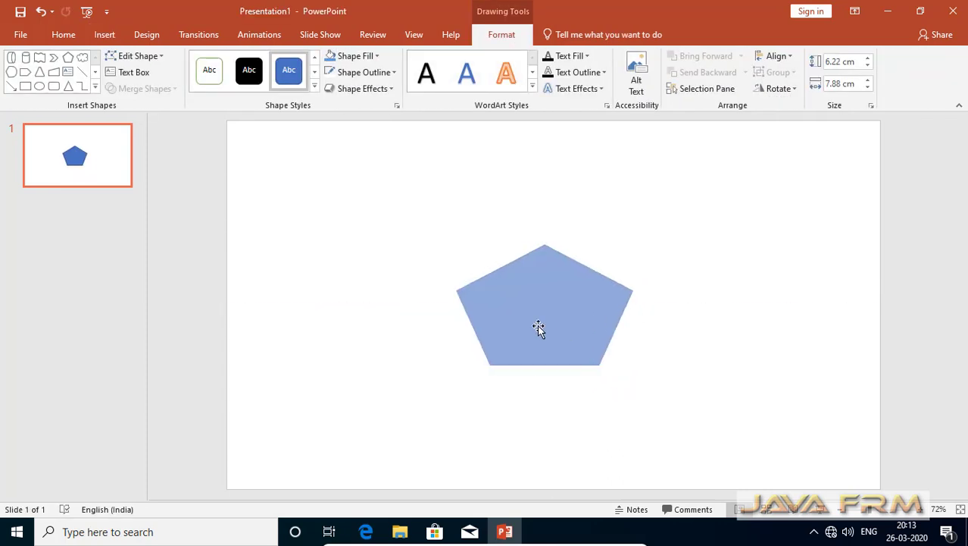
pyautogui.moveTo(525, 342); pyautogui.dragTo(526, 365)
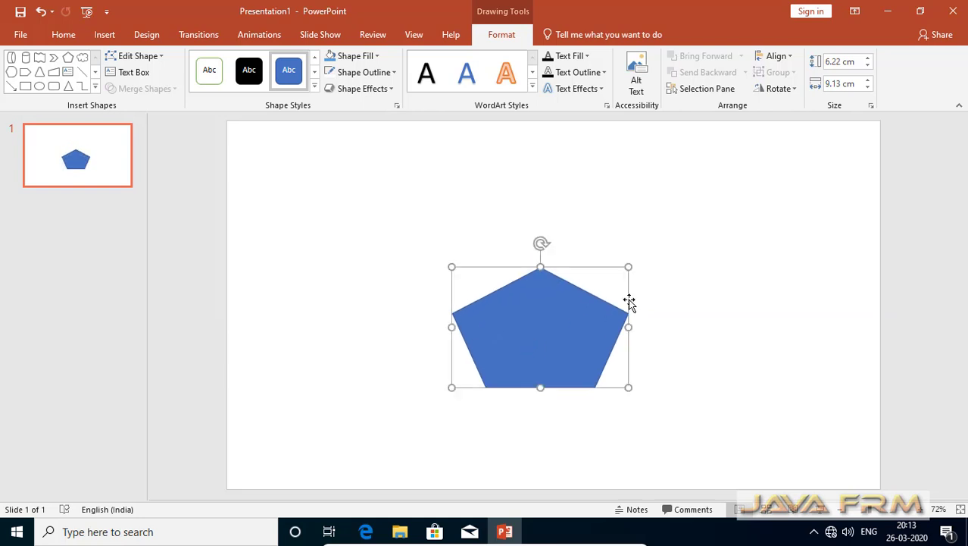
pyautogui.moveTo(542, 387); pyautogui.dragTo(541, 393)
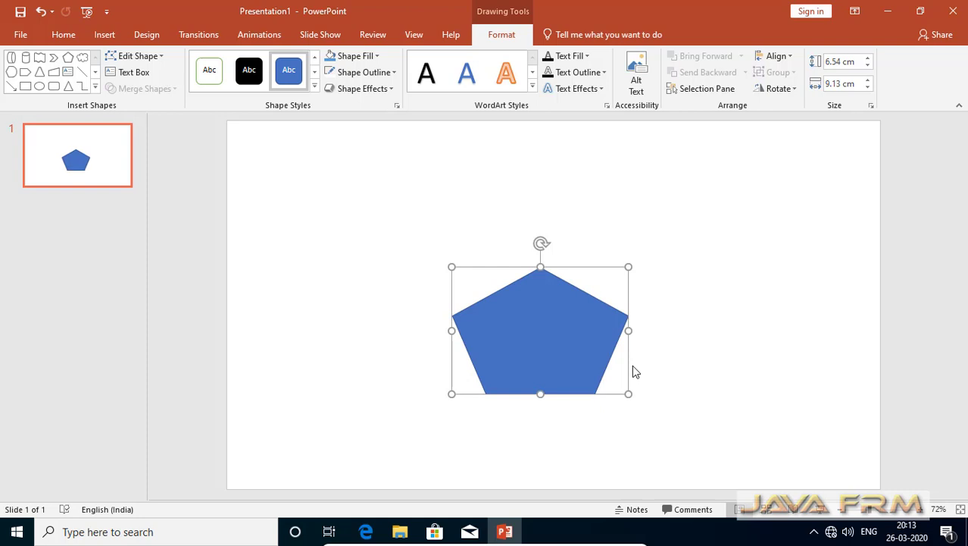
pyautogui.moveTo(540, 329); pyautogui.dragTo(559, 327)
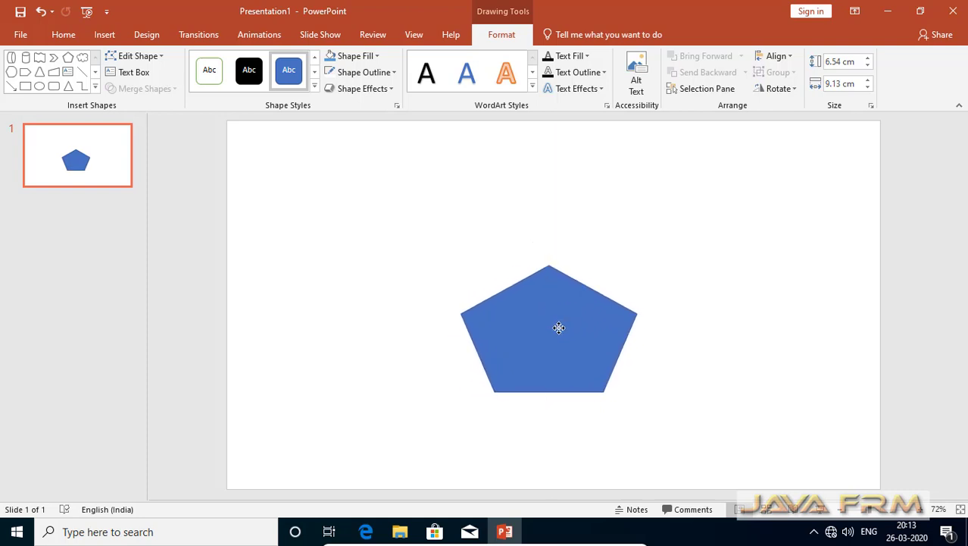
pyautogui.moveTo(558, 327); pyautogui.dragTo(563, 328)
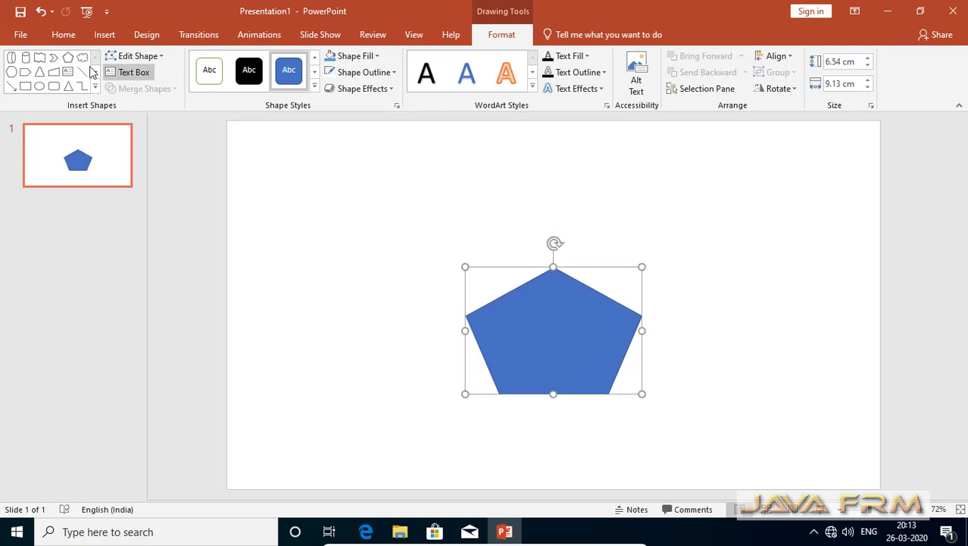
pyautogui.click(105, 35)
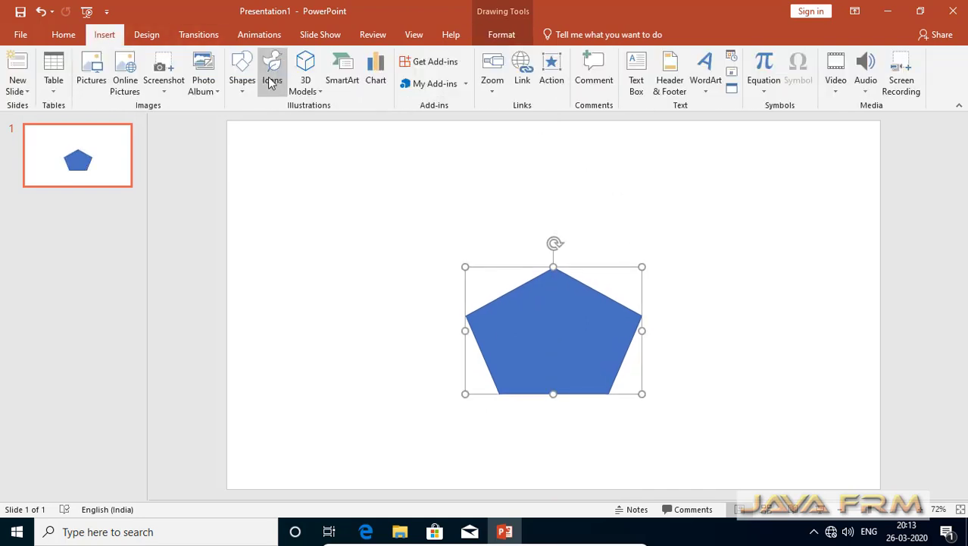
# - Draw a blue rectangle over the top of the pentagon
pyautogui.click(243, 81)
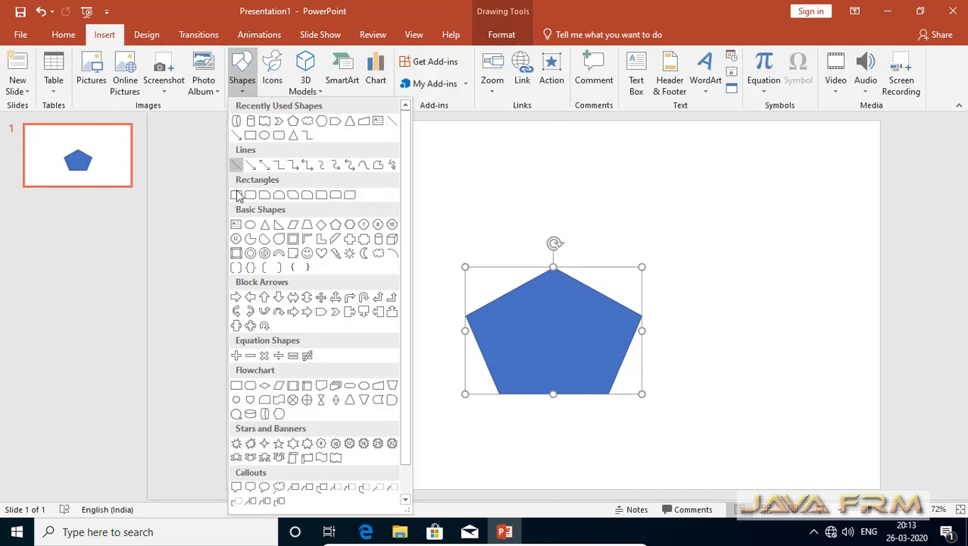
pyautogui.click(236, 195)
pyautogui.moveTo(486, 238); pyautogui.dragTo(628, 306)
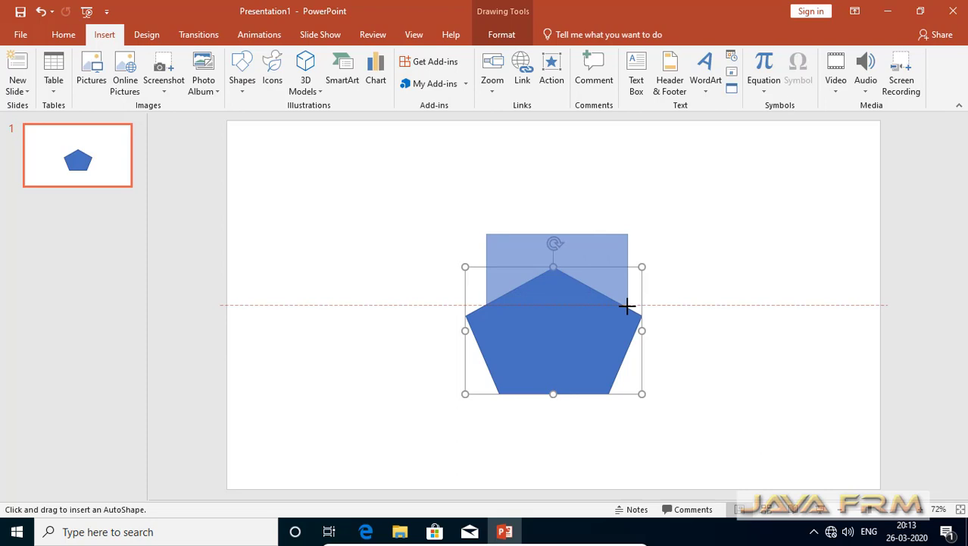
pyautogui.moveTo(627, 305); pyautogui.dragTo(628, 305)
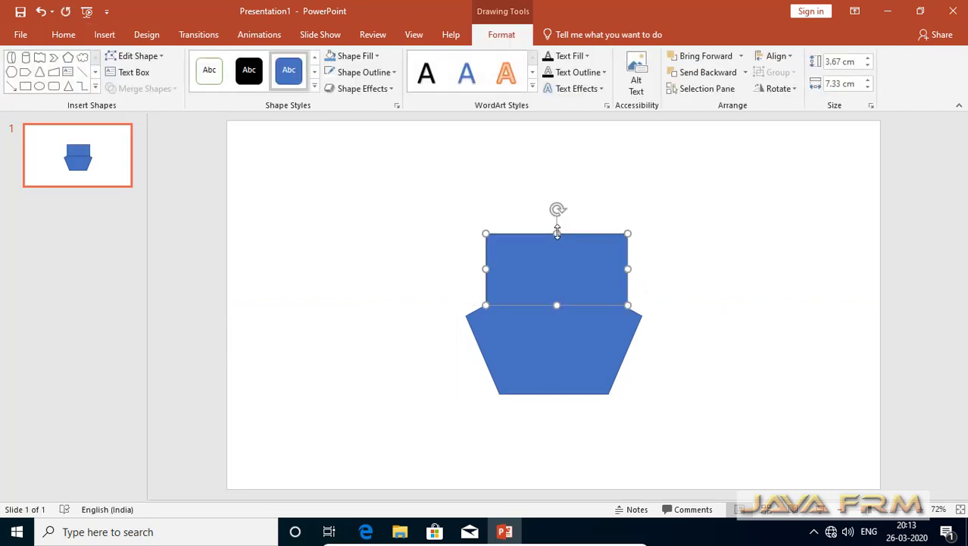
# - Stretch the rectangle to 7.33 × 4.08 cm and centre it over the pentagon
pyautogui.moveTo(557, 231); pyautogui.dragTo(557, 225)
pyautogui.moveTo(547, 262); pyautogui.dragTo(540, 263)
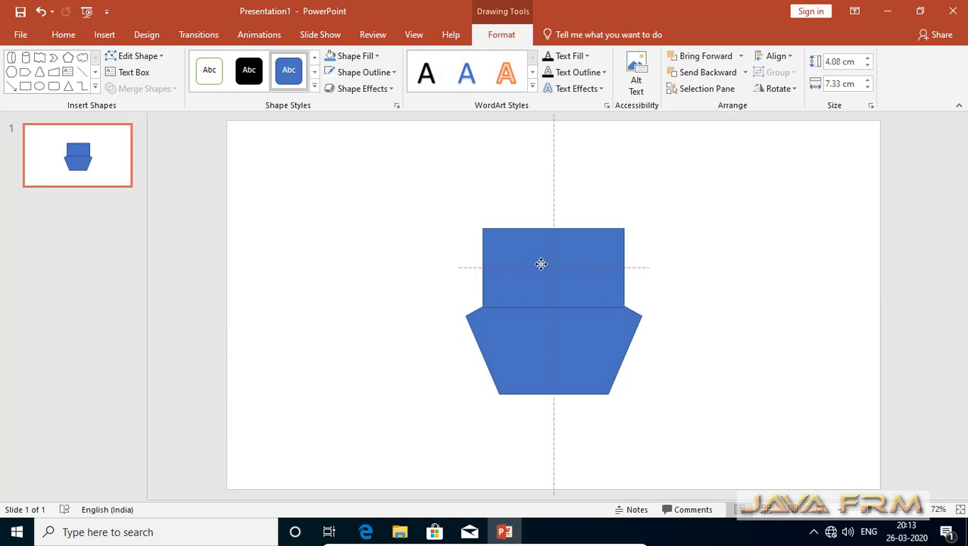
pyautogui.moveTo(541, 264); pyautogui.dragTo(541, 264)
pyautogui.click(698, 264)
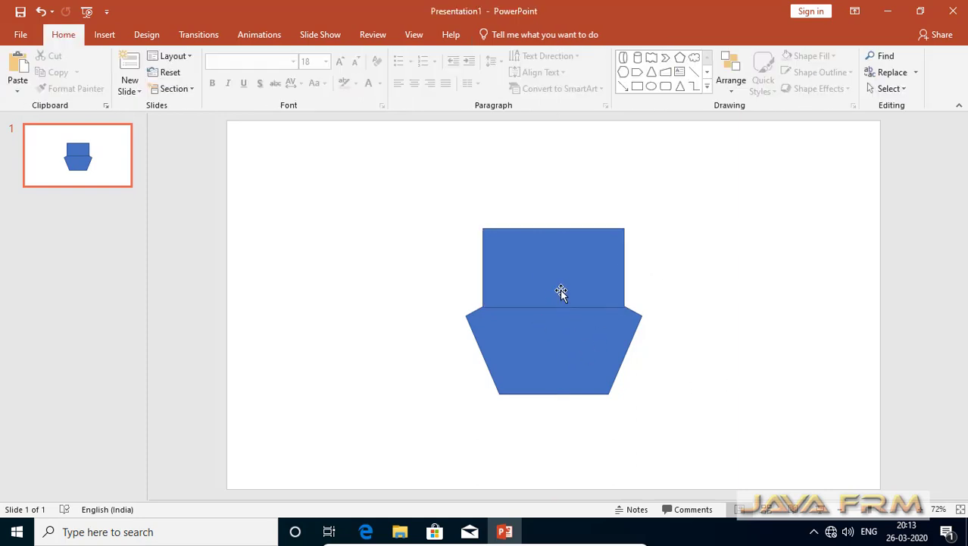
pyautogui.click(525, 267)
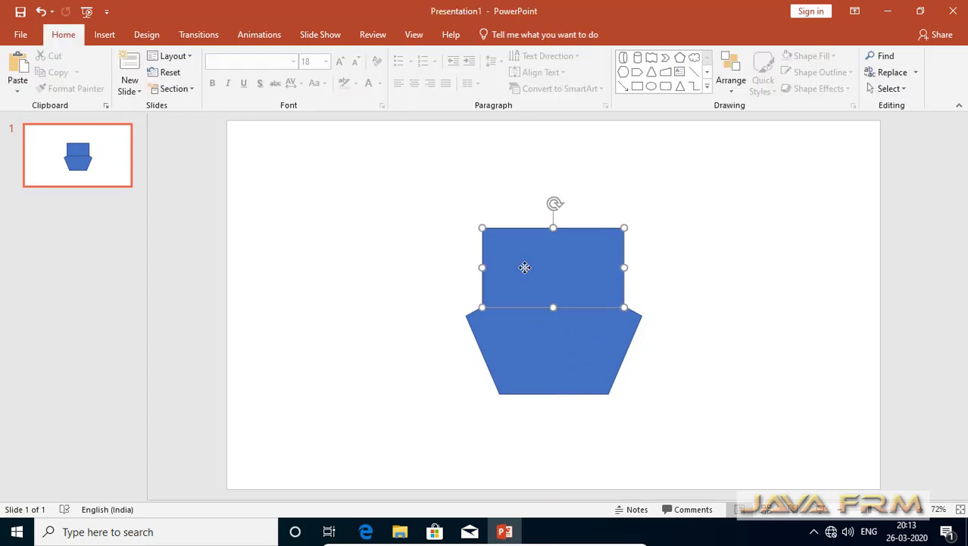
# - Bring the pentagon in front of the rectangle
pyautogui.click(578, 340)
pyautogui.rightClick(577, 340)
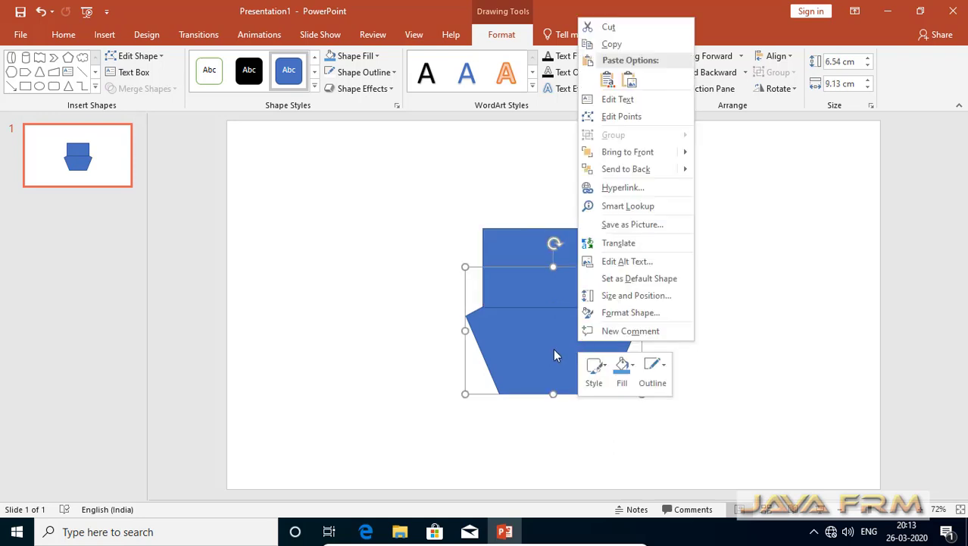
pyautogui.rightClick(555, 350)
pyautogui.rightClick(554, 349)
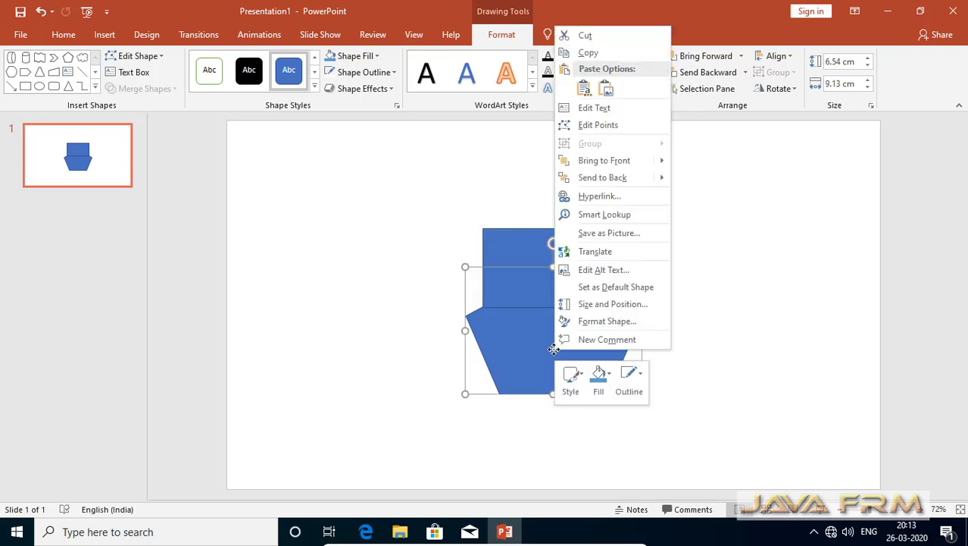
pyautogui.click(615, 161)
pyautogui.click(705, 307)
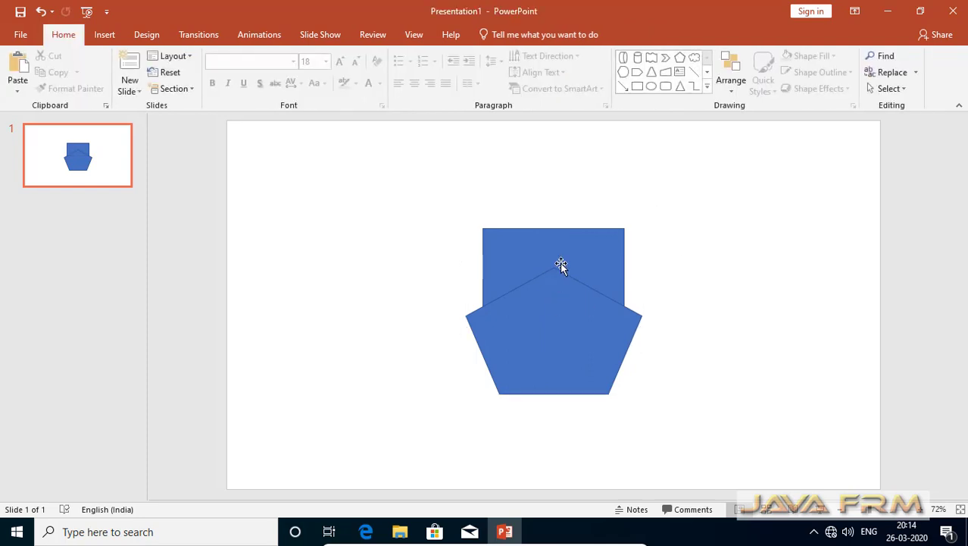
# - Raise the rectangle's top edge so it extends higher behind the pentagon
pyautogui.click(594, 253)
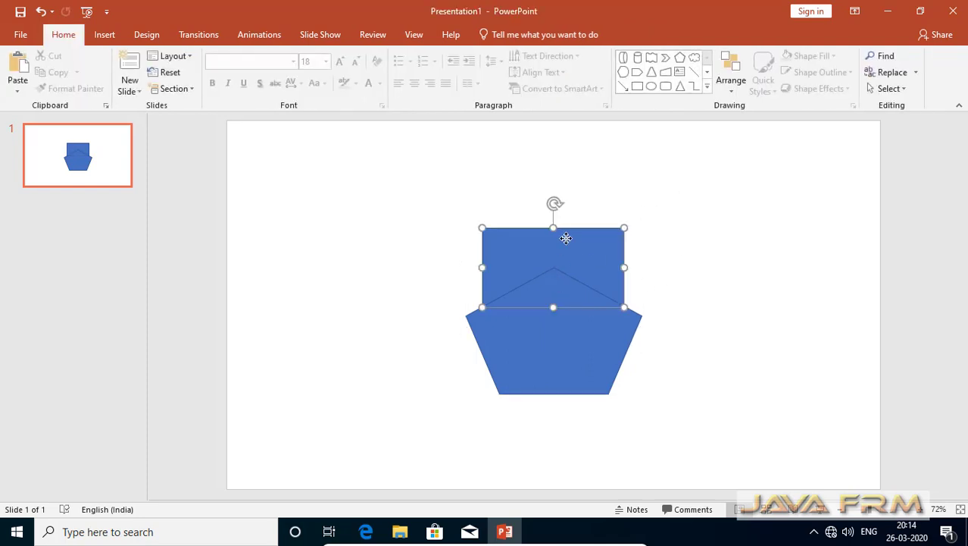
pyautogui.moveTo(555, 225); pyautogui.dragTo(554, 213)
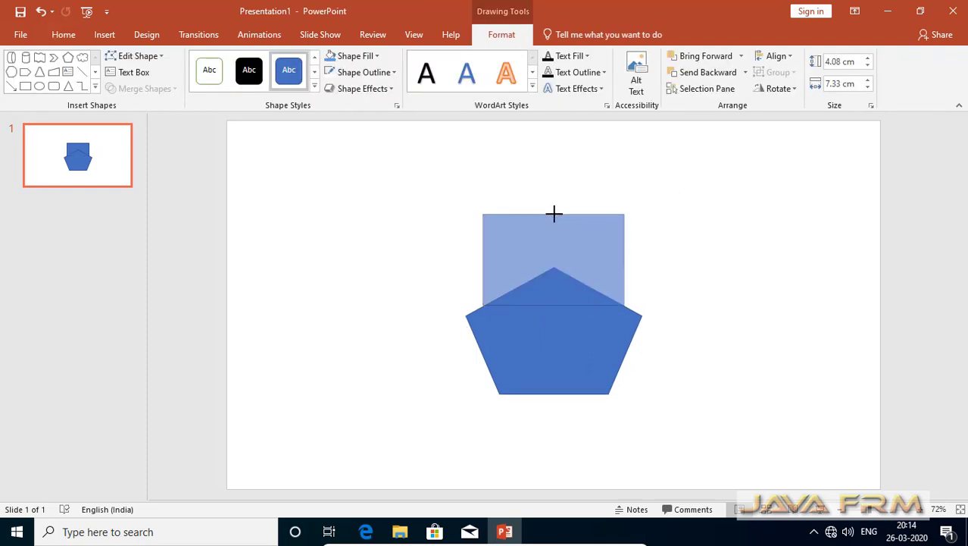
pyautogui.click(720, 260)
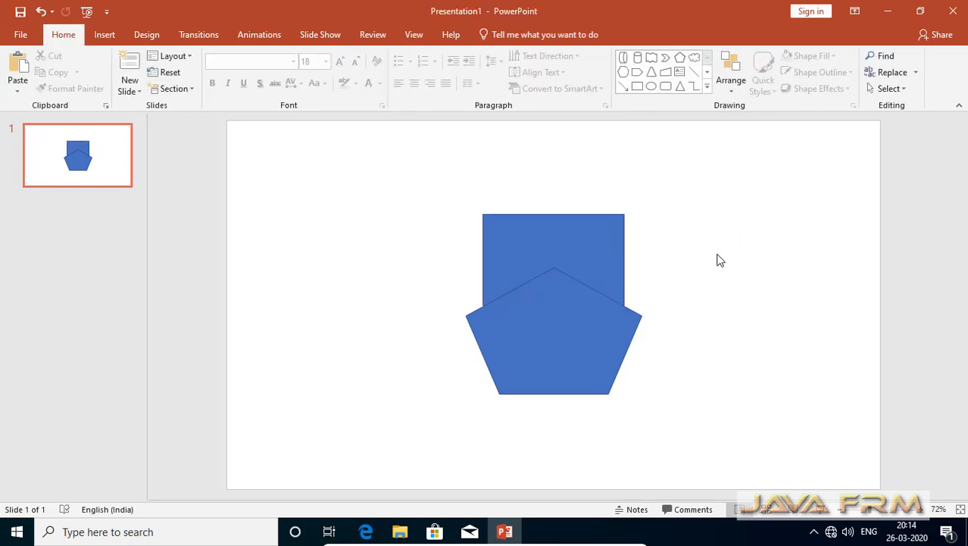
pyautogui.click(102, 34)
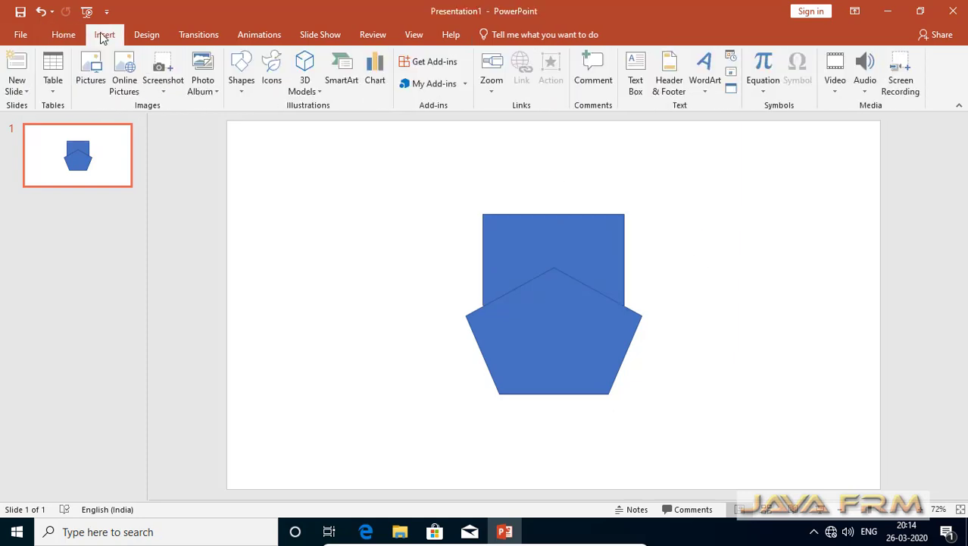
# - Draw a 2.1 cm wide, 3.28 cm tall cylinder centred on top of the rectangle
pyautogui.click(243, 97)
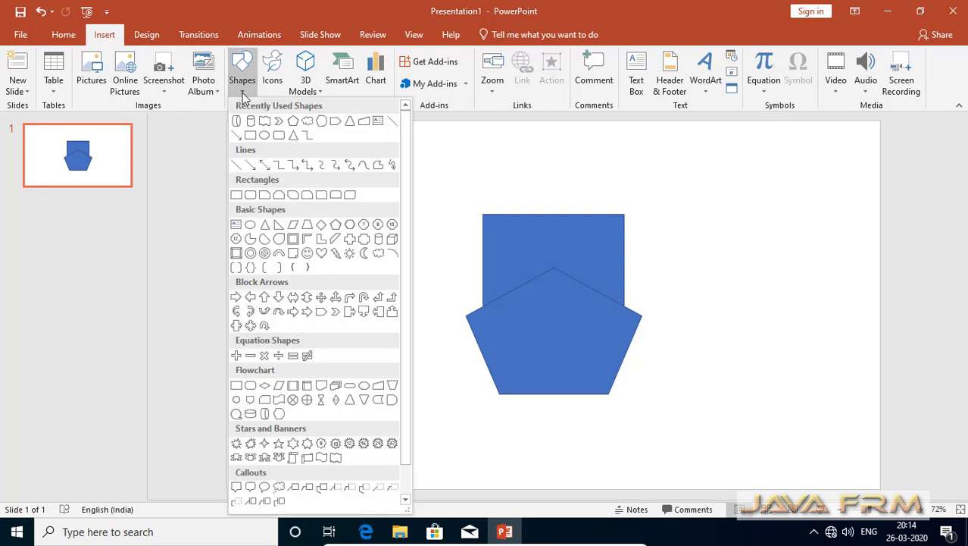
pyautogui.click(379, 238)
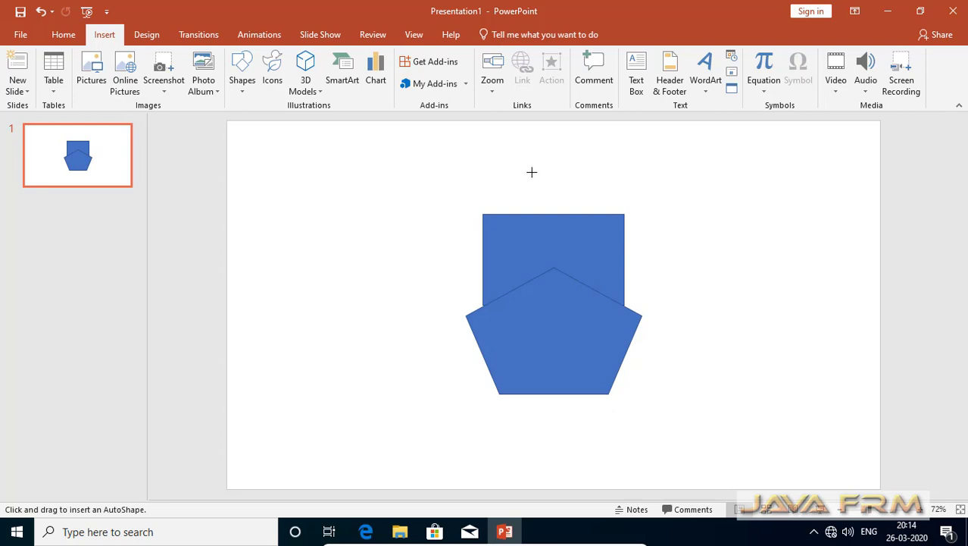
pyautogui.moveTo(531, 172)
pyautogui.mouseDown()
pyautogui.moveTo(578, 227)
pyautogui.moveTo(559, 201)
pyautogui.moveTo(569, 200)
pyautogui.moveTo(551, 211)
pyautogui.moveTo(553, 197)
pyautogui.mouseUp()
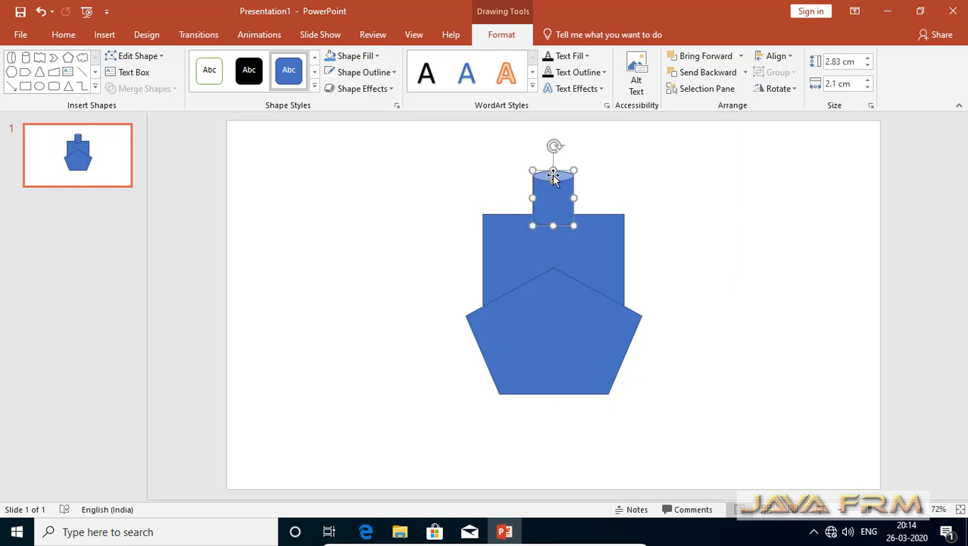
pyautogui.moveTo(553, 162); pyautogui.dragTo(552, 162)
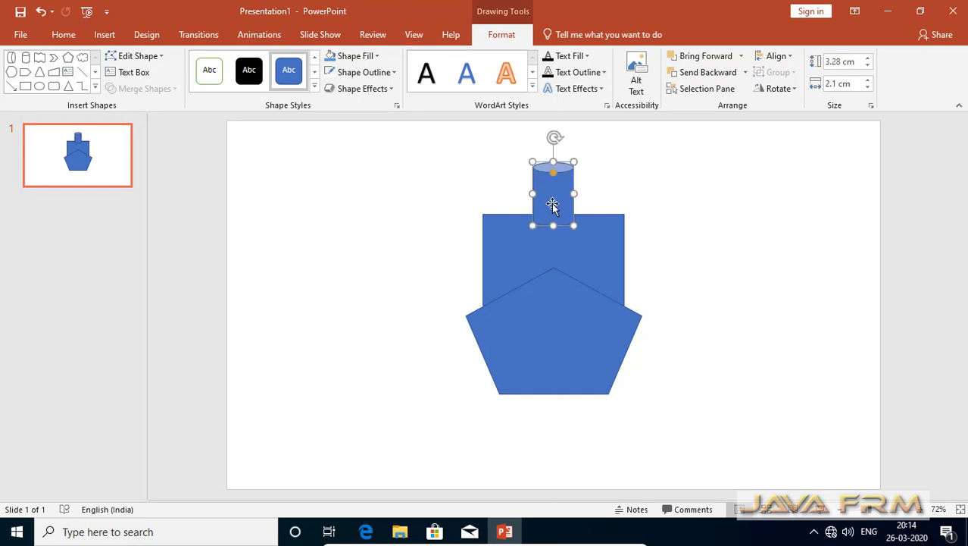
pyautogui.moveTo(550, 205); pyautogui.dragTo(550, 204)
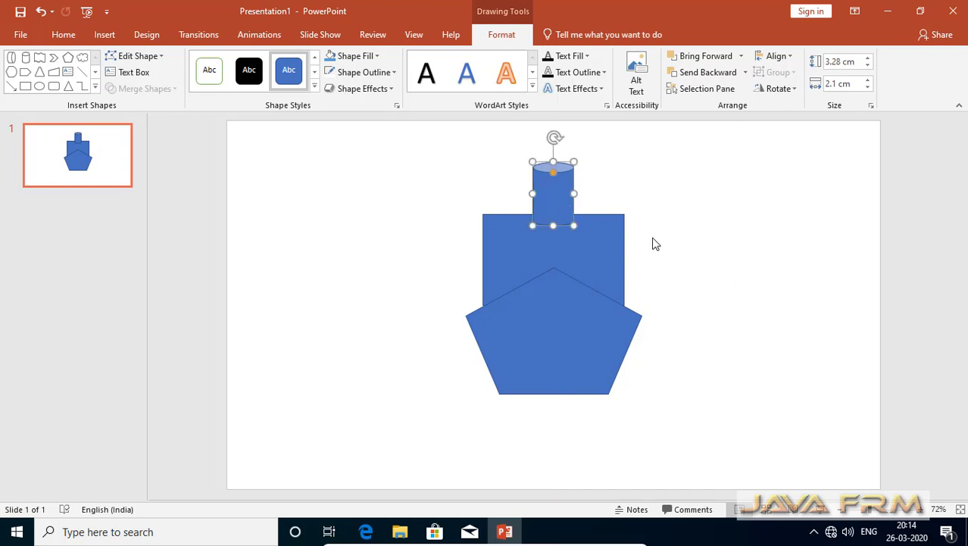
# - Select the rectangle and cylinder and Union them into a single shape
pyautogui.click(603, 256)
pyautogui.keyDown('shift'); pyautogui.click(568, 192); pyautogui.keyUp('shift')
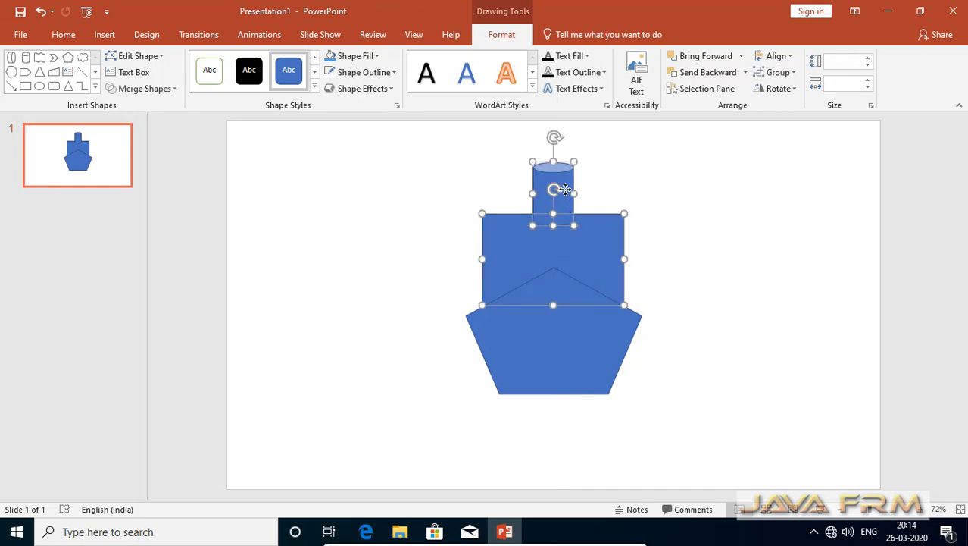
pyautogui.click(174, 90)
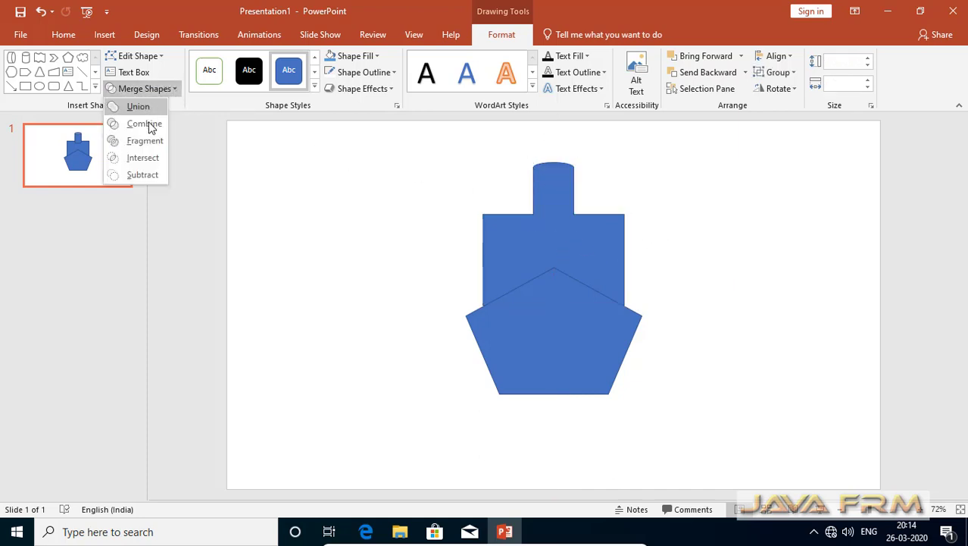
pyautogui.click(149, 107)
pyautogui.click(753, 216)
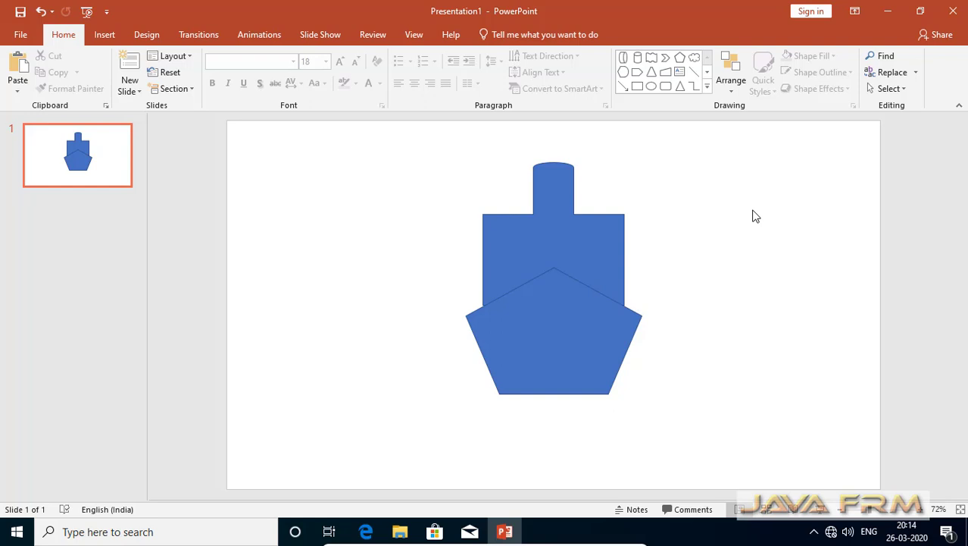
pyautogui.click(104, 35)
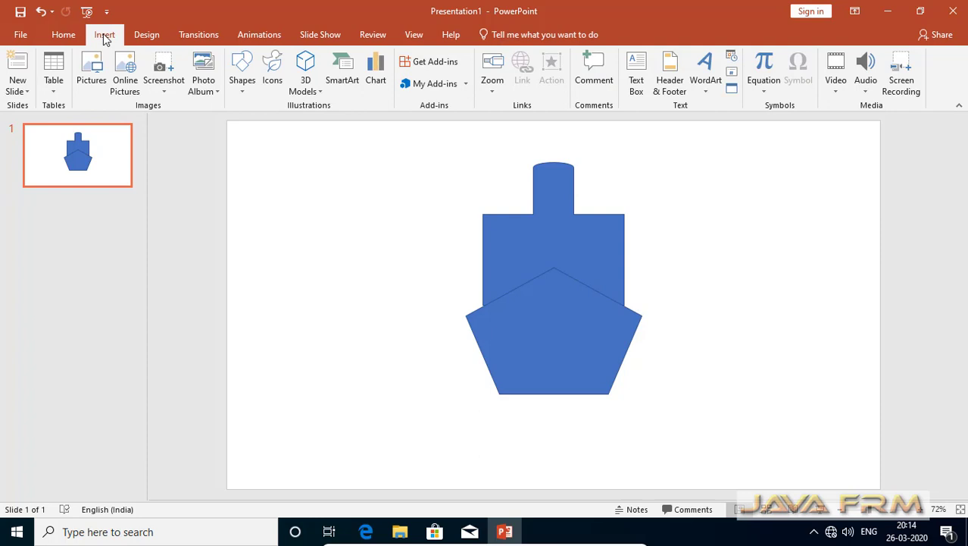
# - Draw a small 0.81 × 0.7 cm rounded rectangle to the left of the ship
pyautogui.click(243, 90)
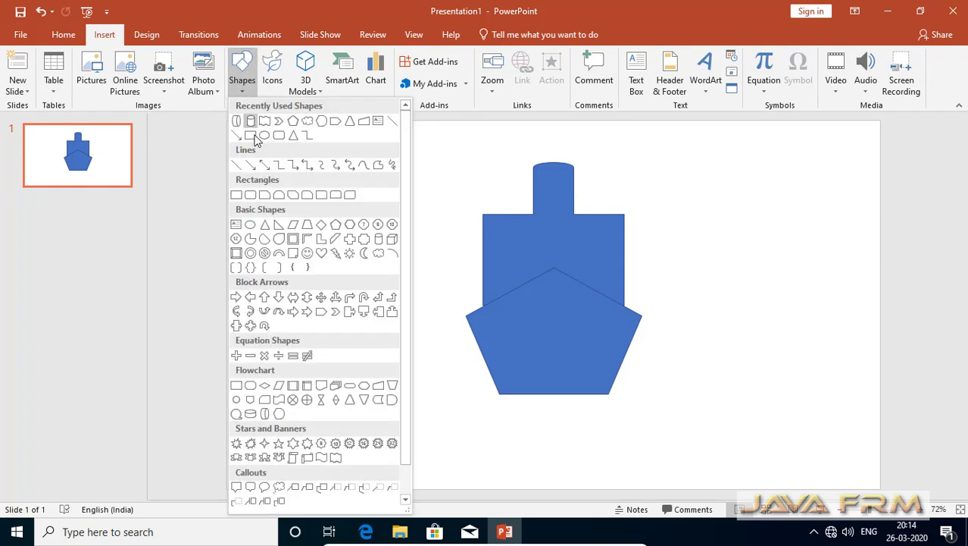
pyautogui.click(251, 195)
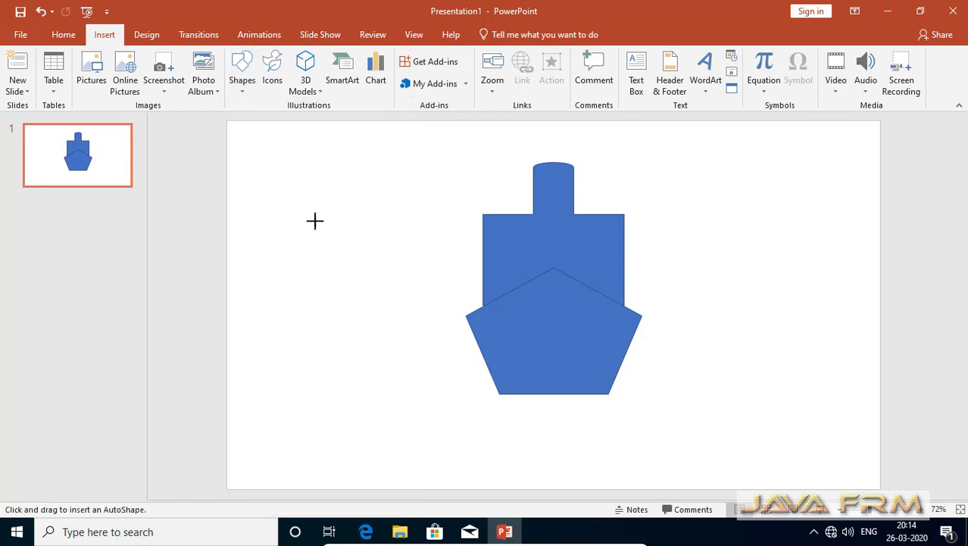
pyautogui.moveTo(314, 220)
pyautogui.mouseDown()
pyautogui.moveTo(341, 234)
pyautogui.moveTo(331, 232)
pyautogui.mouseUp()
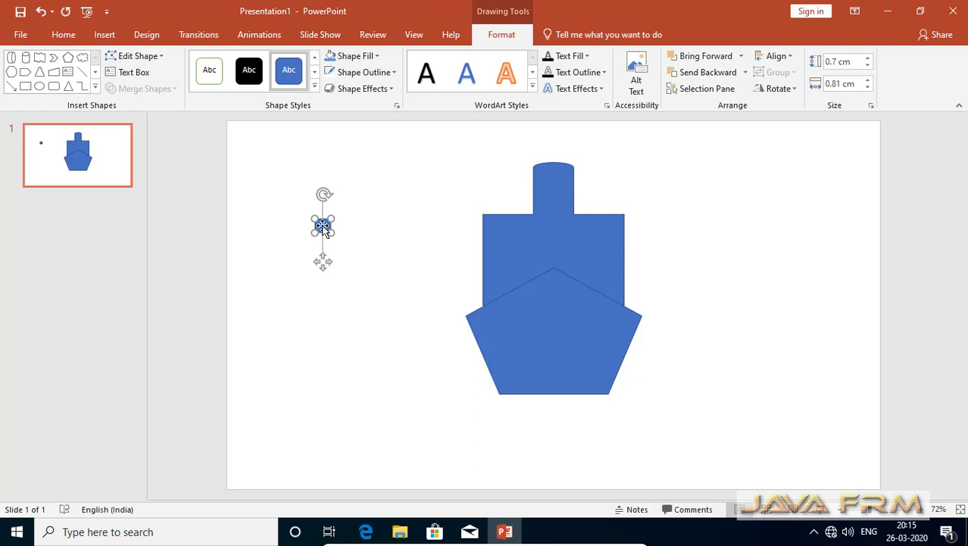
# - Copy the small square, paste three copies, and place two side by side on the cabin
pyautogui.rightClick(323, 230)
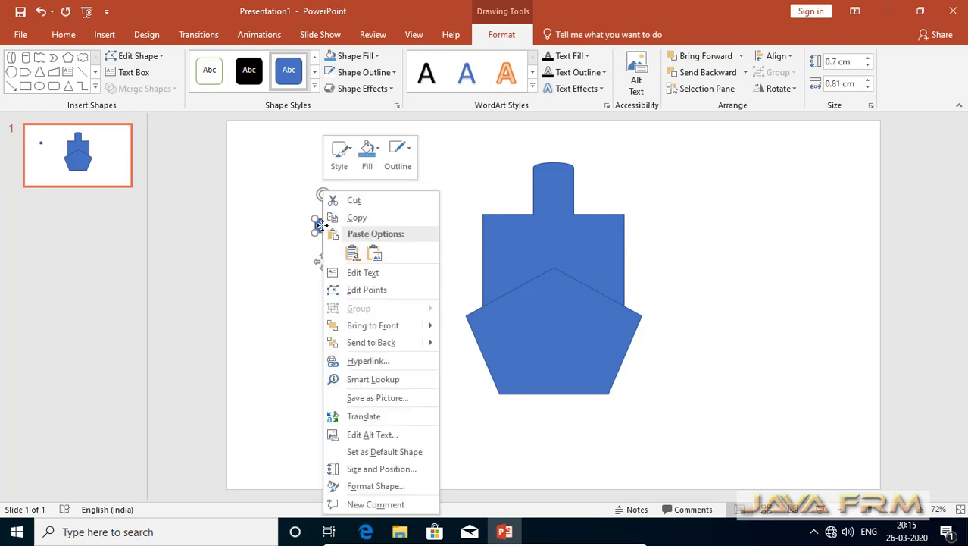
pyautogui.click(366, 219)
pyautogui.rightClick(370, 252)
pyautogui.click(400, 275)
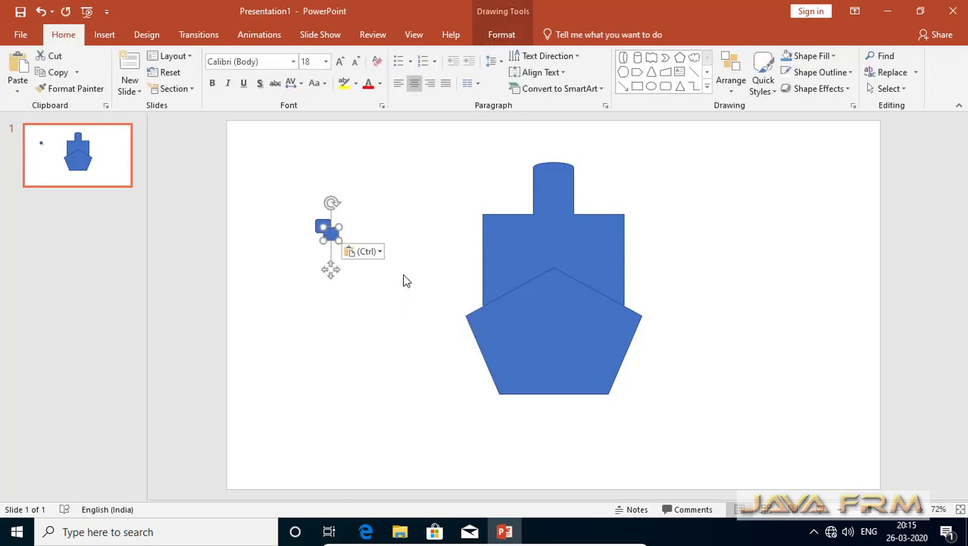
pyautogui.hotkey('ctrl', 'v')
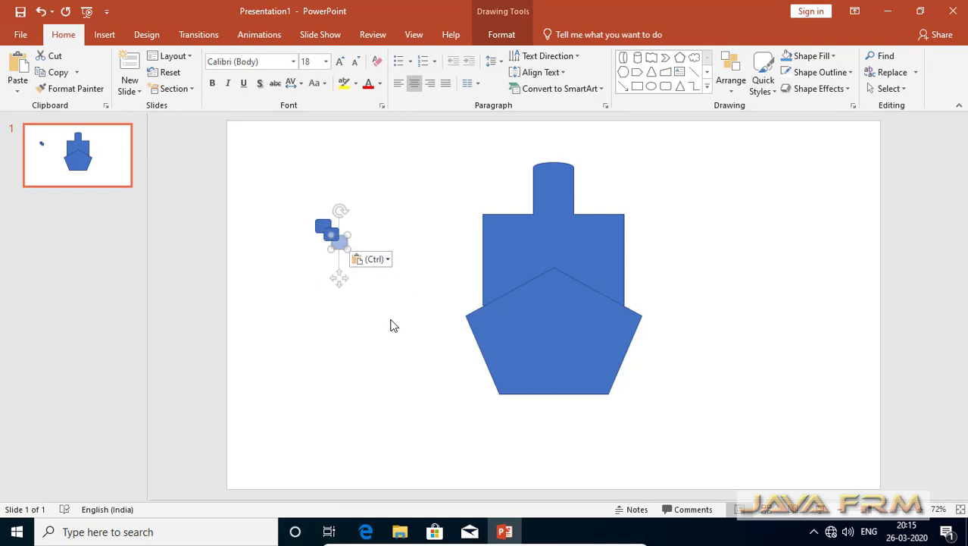
pyautogui.hotkey('ctrl', 'v')
pyautogui.hotkey('ctrl', 'v')
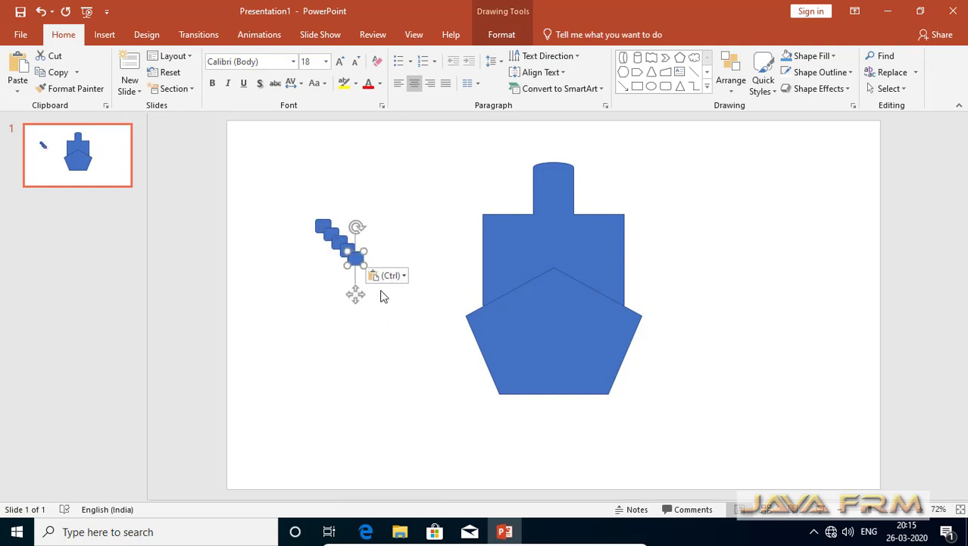
pyautogui.moveTo(356, 258); pyautogui.dragTo(502, 234)
pyautogui.moveTo(339, 241); pyautogui.dragTo(529, 232)
# - Move three more squares onto the cabin, spacing five windows evenly in one row
pyautogui.click(341, 243)
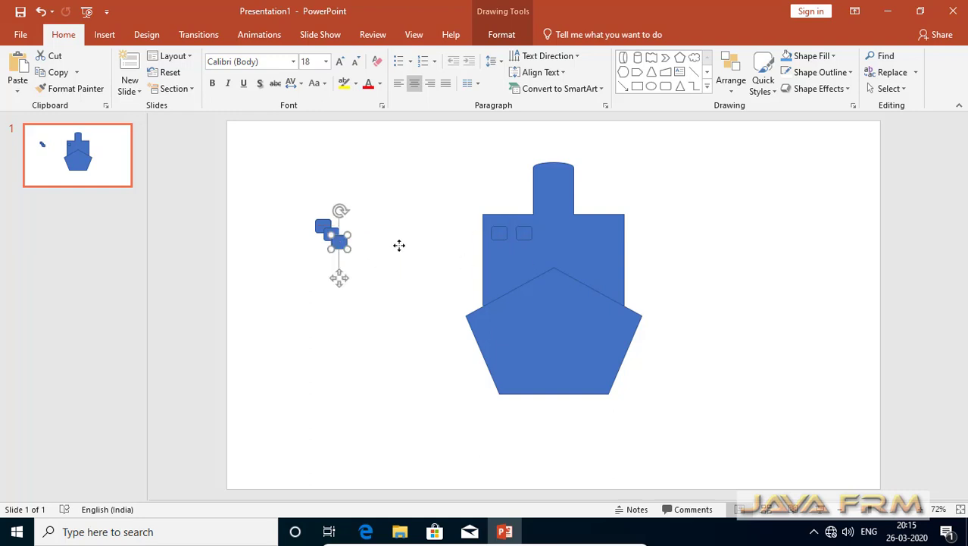
pyautogui.moveTo(340, 241); pyautogui.dragTo(559, 235)
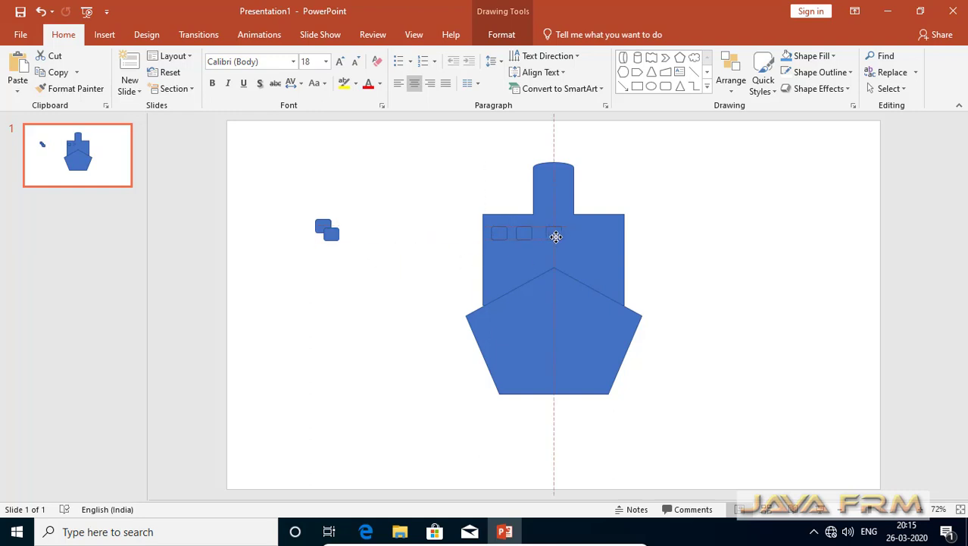
pyautogui.moveTo(334, 237); pyautogui.dragTo(589, 235)
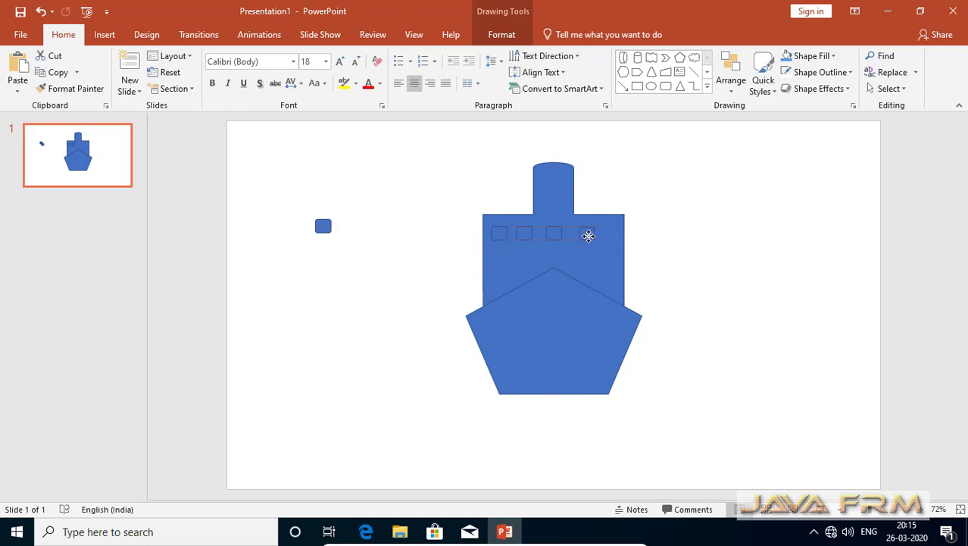
pyautogui.moveTo(590, 235); pyautogui.dragTo(584, 234)
pyautogui.moveTo(324, 230); pyautogui.dragTo(616, 235)
pyautogui.moveTo(616, 235); pyautogui.dragTo(613, 235)
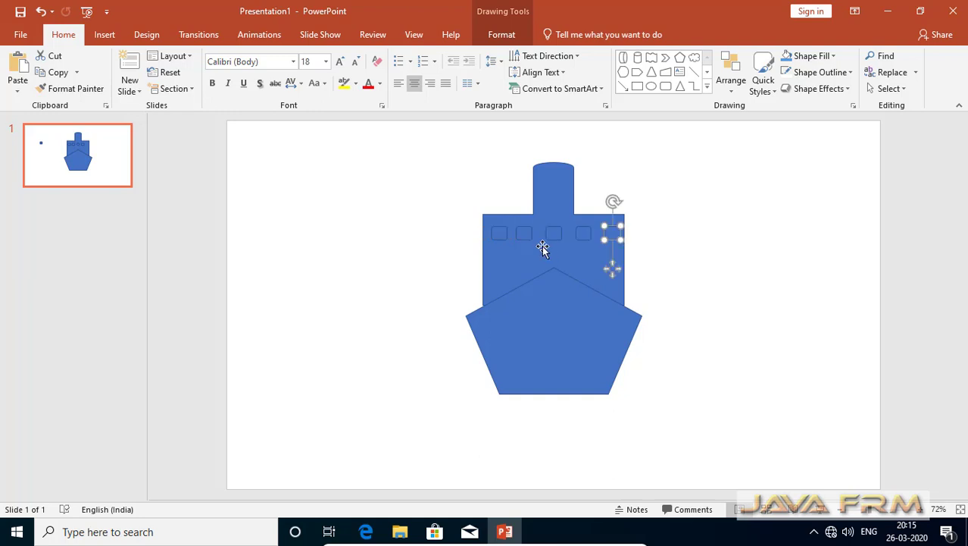
pyautogui.click(498, 237)
pyautogui.moveTo(497, 237); pyautogui.dragTo(496, 236)
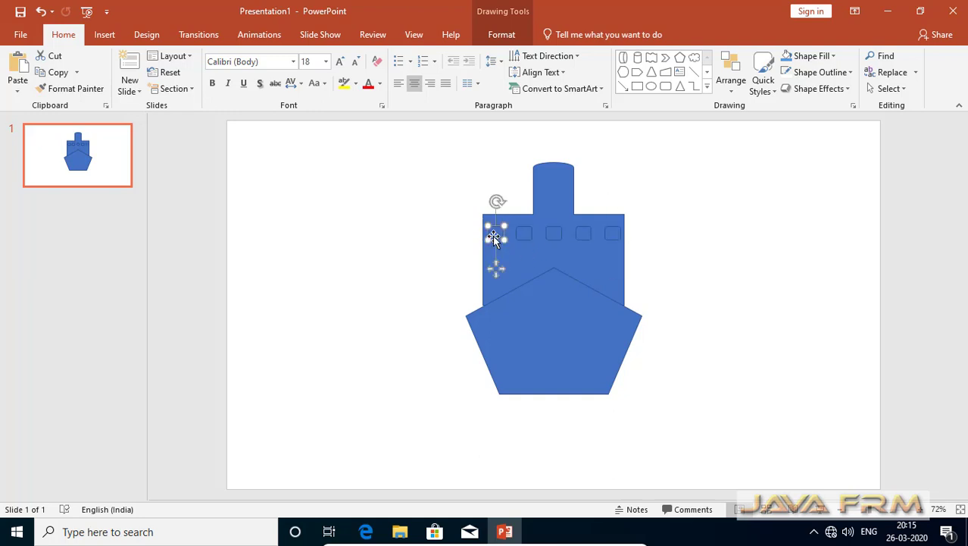
pyautogui.click(672, 232)
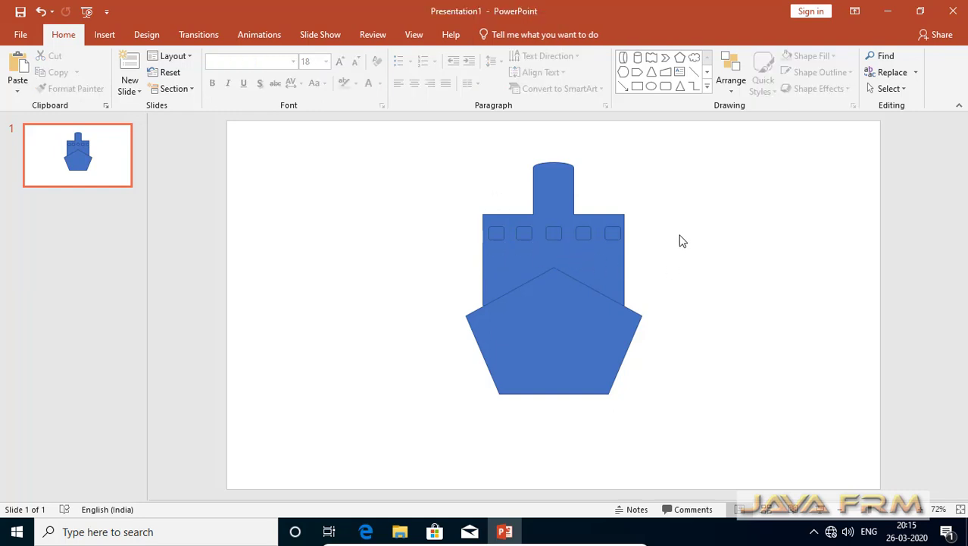
# - Fill all five window squares with white
pyautogui.click(497, 235)
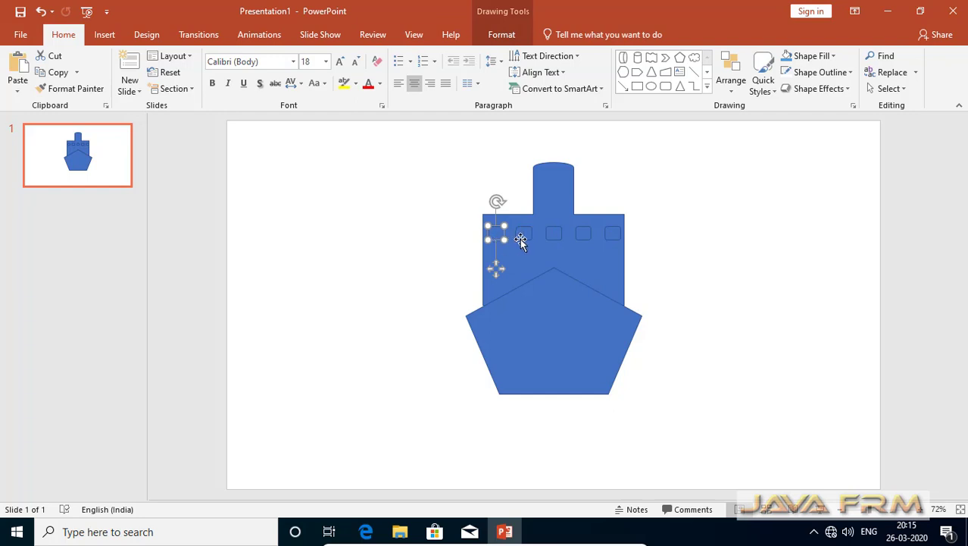
pyautogui.keyDown('shift'); pyautogui.click(524, 237); pyautogui.keyUp('shift')
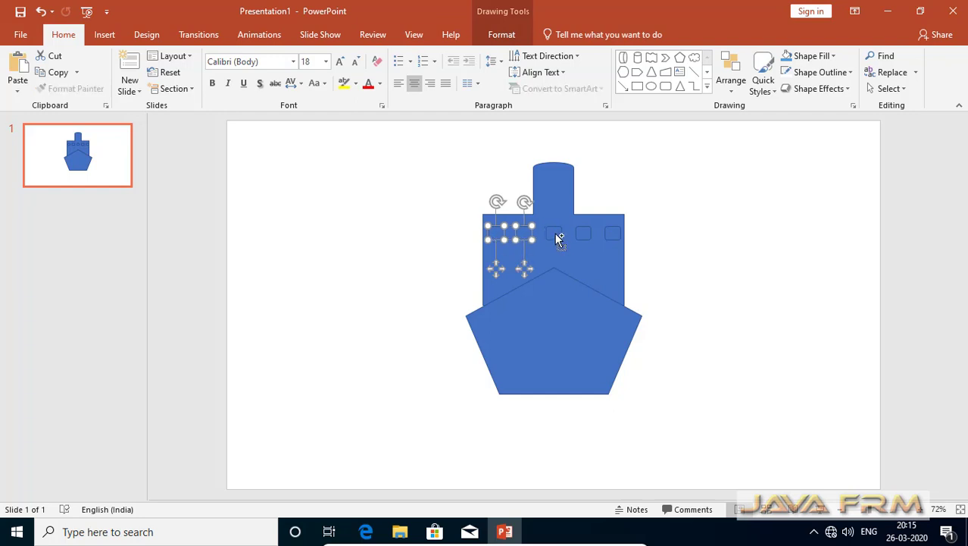
pyautogui.keyDown('shift'); pyautogui.click(555, 236); pyautogui.keyUp('shift')
pyautogui.keyDown('shift'); pyautogui.click(585, 236); pyautogui.keyUp('shift')
pyautogui.keyDown('shift'); pyautogui.click(614, 234); pyautogui.keyUp('shift')
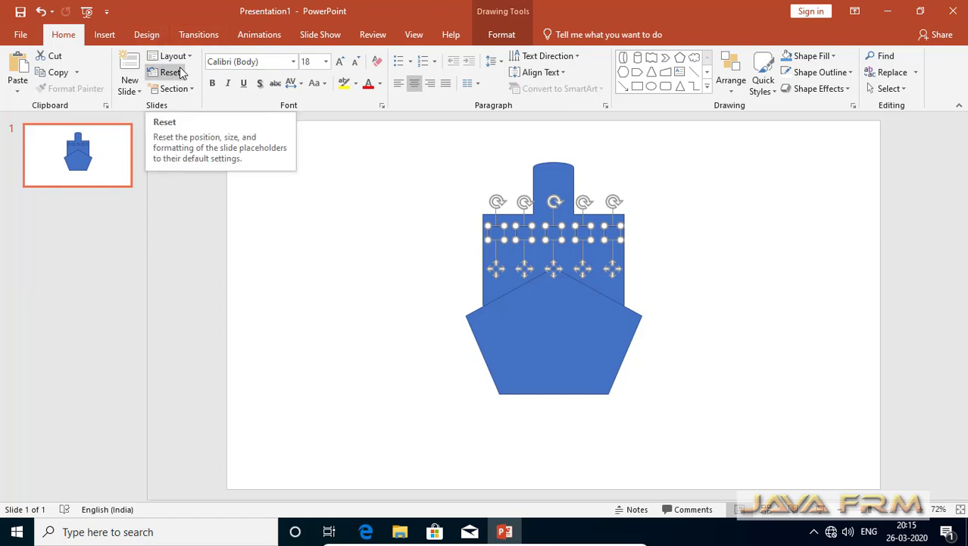
pyautogui.click(508, 35)
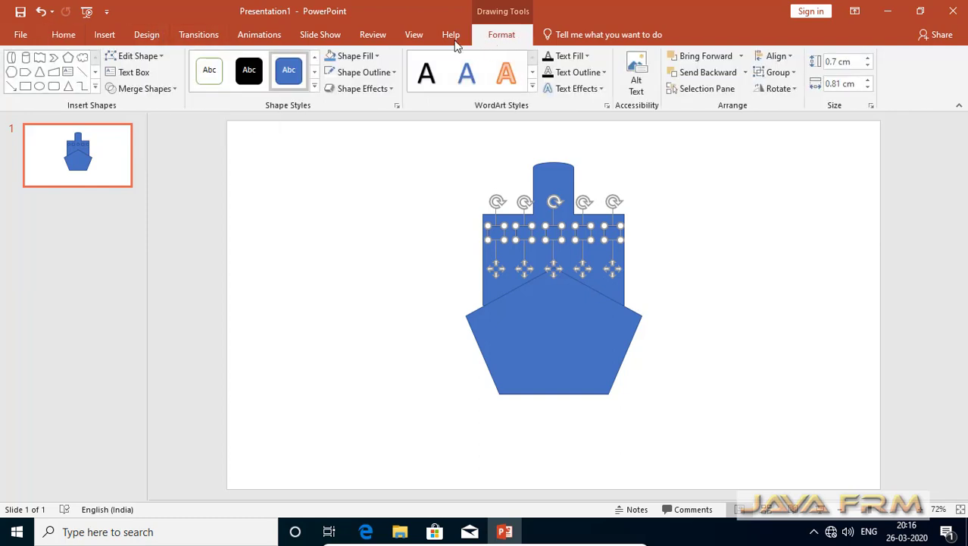
pyautogui.click(376, 57)
pyautogui.click(327, 89)
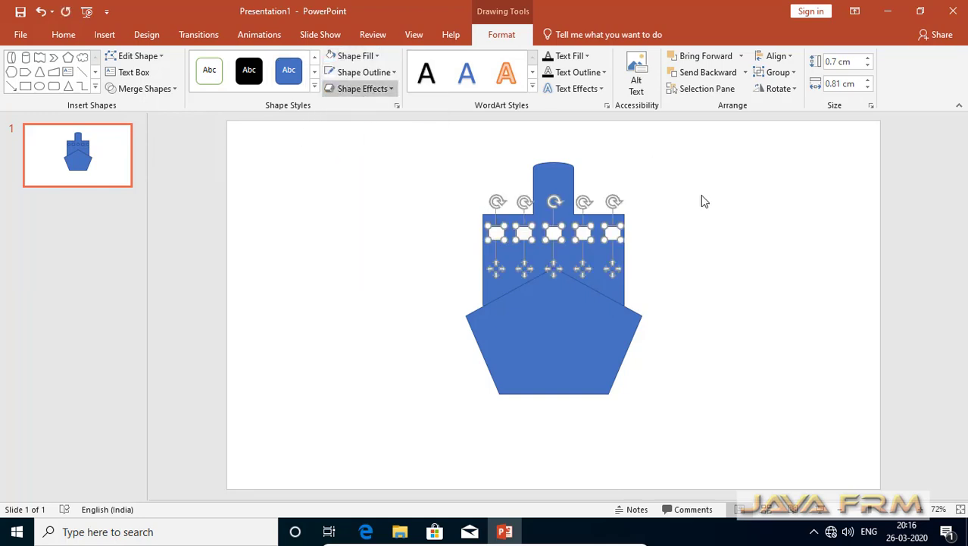
pyautogui.click(749, 223)
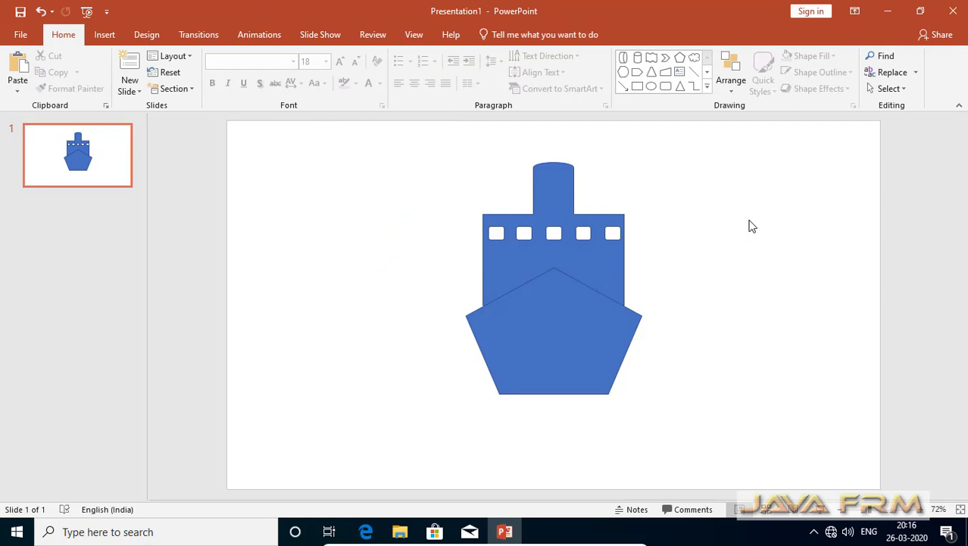
# - Select all five white windows together again
pyautogui.click(616, 240)
pyautogui.keyDown('shift'); pyautogui.click(582, 233); pyautogui.keyUp('shift')
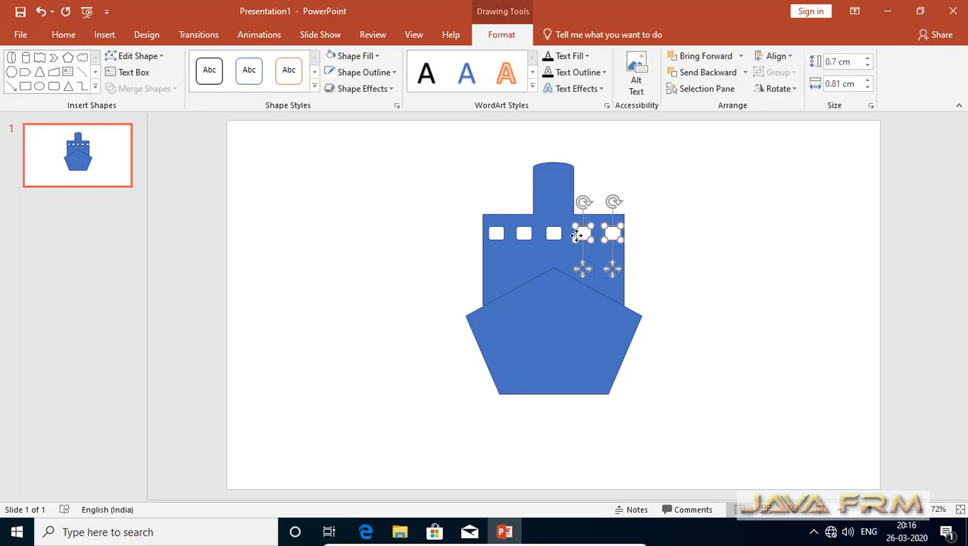
pyautogui.keyDown('shift'); pyautogui.click(536, 244); pyautogui.keyUp('shift')
pyautogui.click(746, 244)
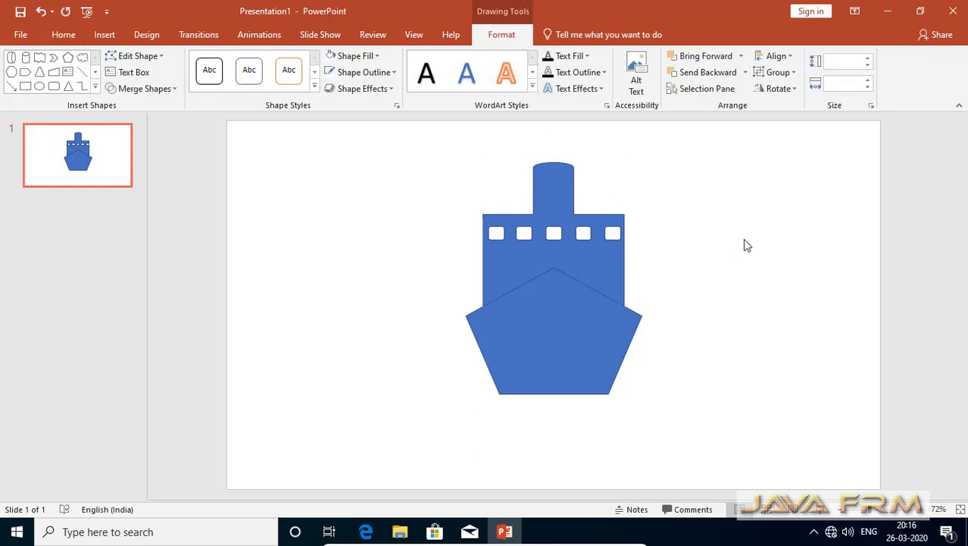
pyautogui.click(617, 240)
pyautogui.keyDown('shift'); pyautogui.click(580, 239); pyautogui.keyUp('shift')
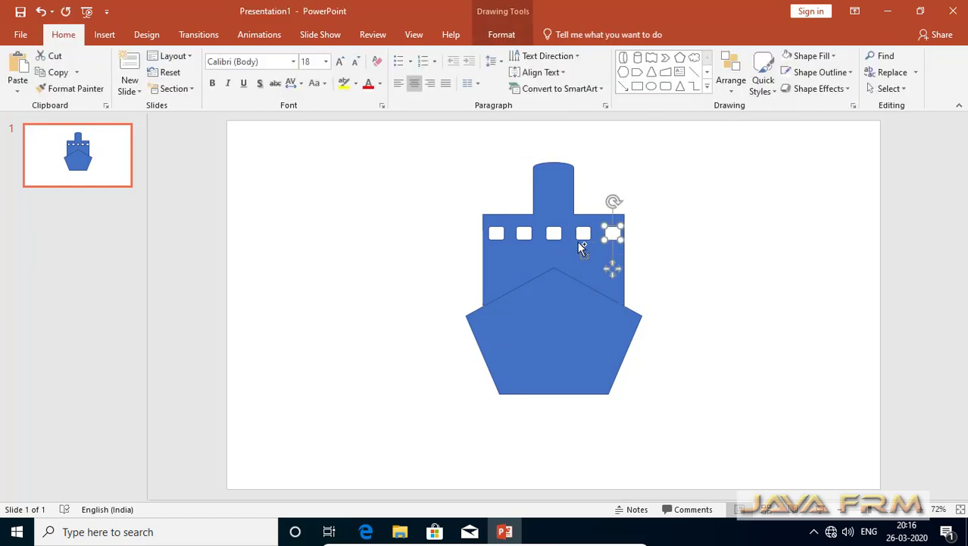
pyautogui.keyDown('shift'); pyautogui.click(554, 237); pyautogui.keyUp('shift')
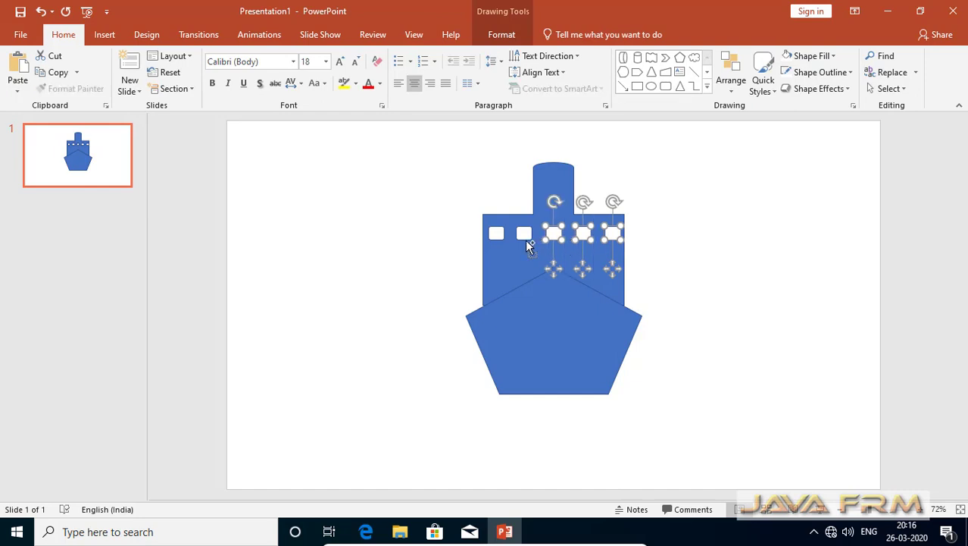
pyautogui.keyDown('shift'); pyautogui.click(521, 238); pyautogui.keyUp('shift')
pyautogui.keyDown('shift'); pyautogui.click(497, 238); pyautogui.keyUp('shift')
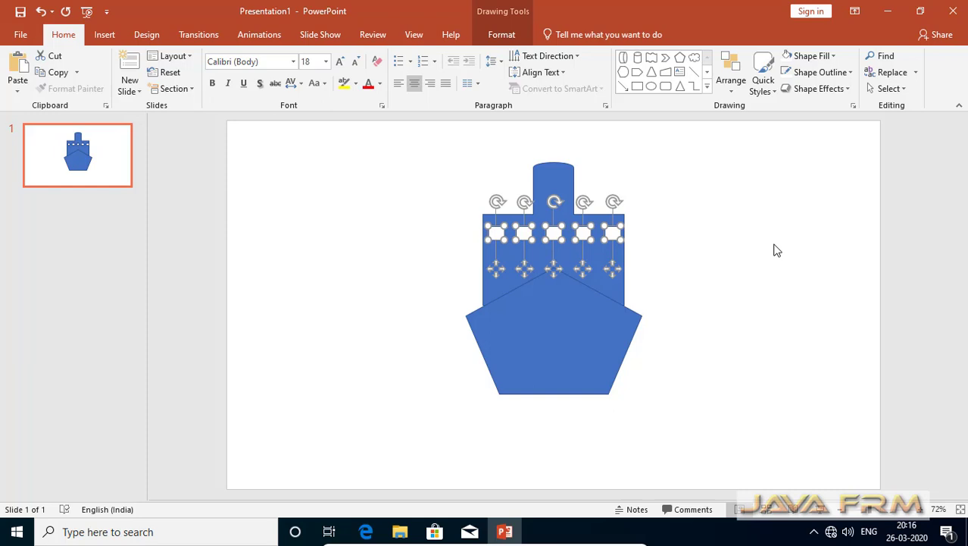
# - Duplicate the five white windows and nudge the copies down-left into a second row
pyautogui.hotkey('ctrl', 'd')
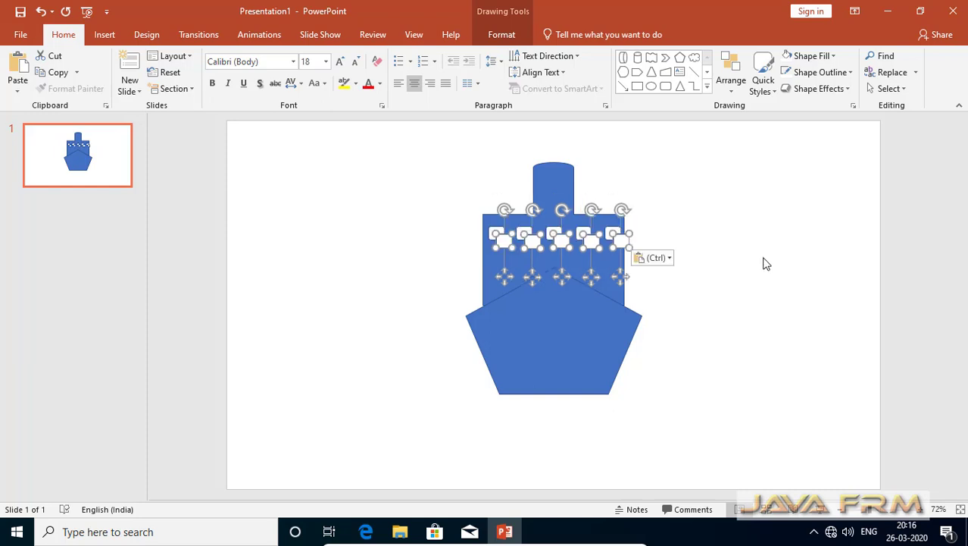
pyautogui.press('Down')
pyautogui.press('Down')
pyautogui.press('Down')
pyautogui.press('Down')
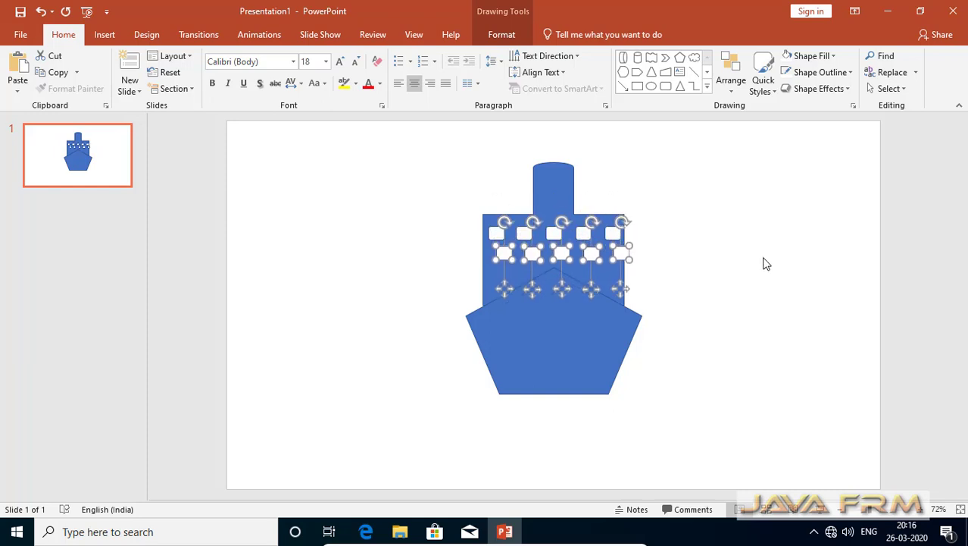
pyautogui.press('Down')
pyautogui.press('Left')
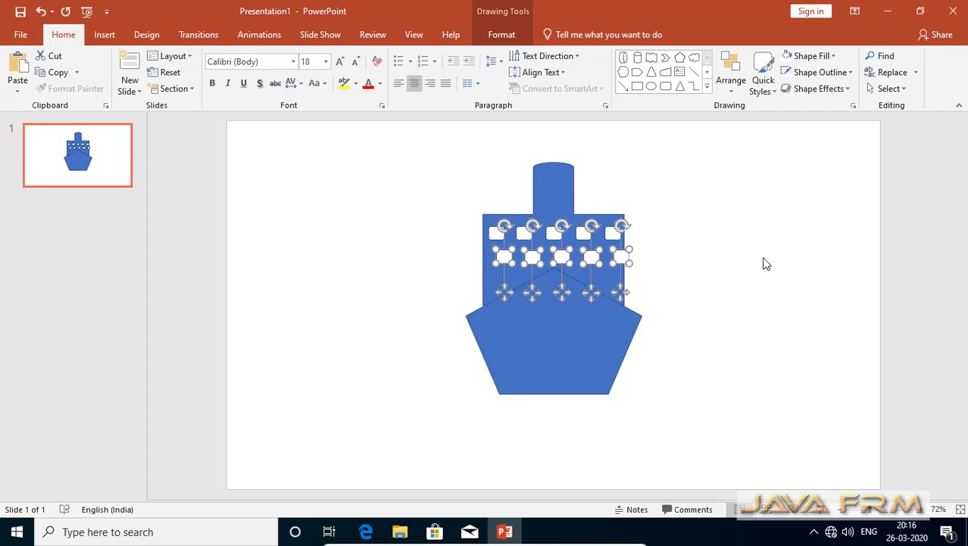
pyautogui.press('Down')
pyautogui.press('Left')
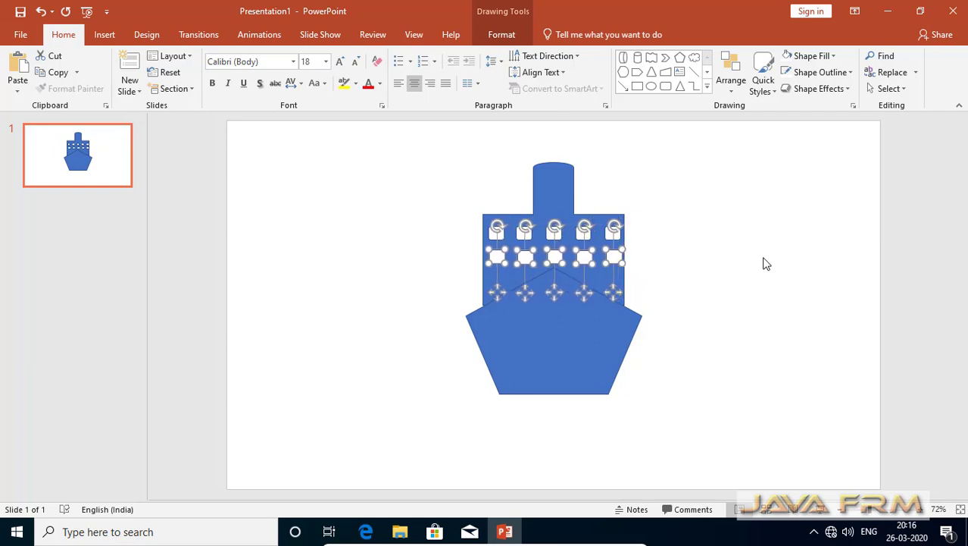
pyautogui.click(764, 263)
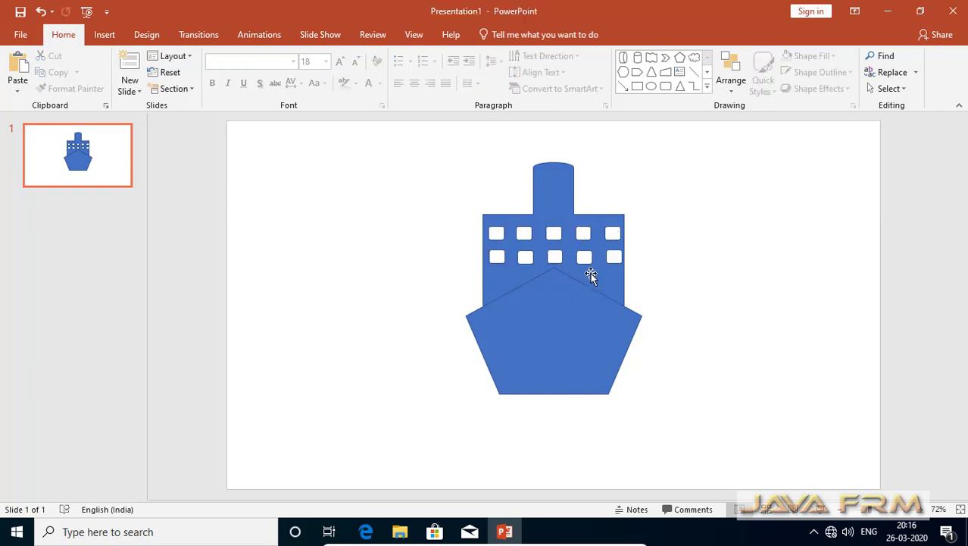
# - Nudge the top-right window slightly left and check the bottom-right window's placement
pyautogui.click(614, 235)
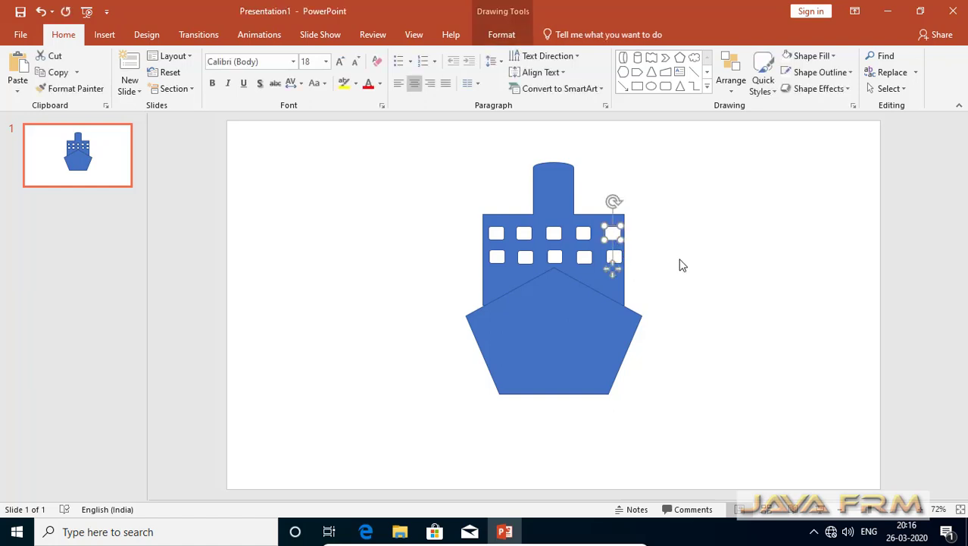
pyautogui.hotkey('ctrl', 'Left')
pyautogui.hotkey('ctrl', 'Left')
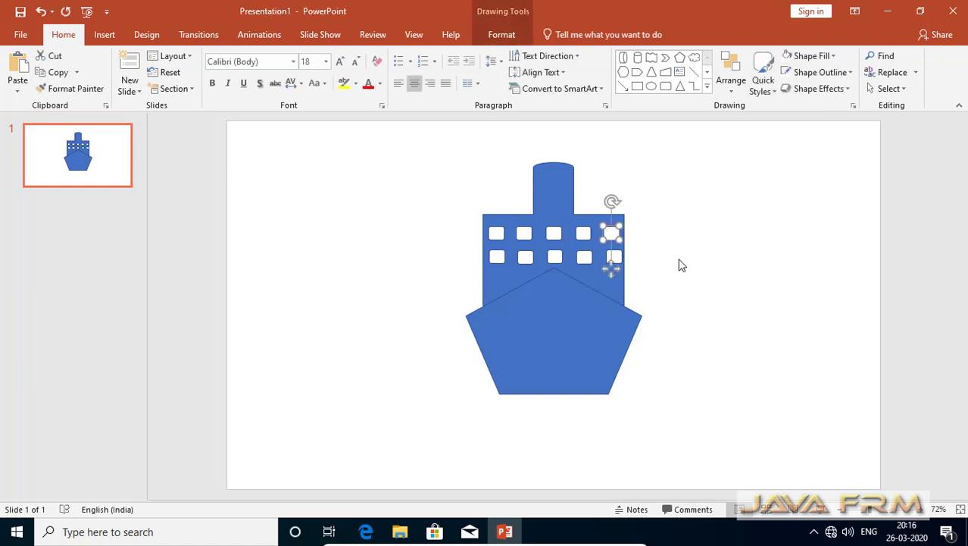
pyautogui.click(632, 279)
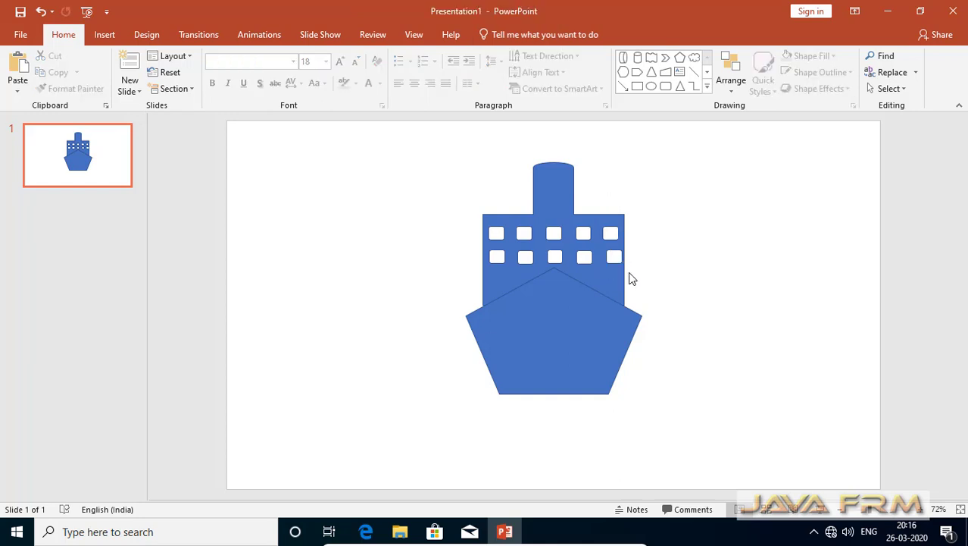
pyautogui.click(619, 266)
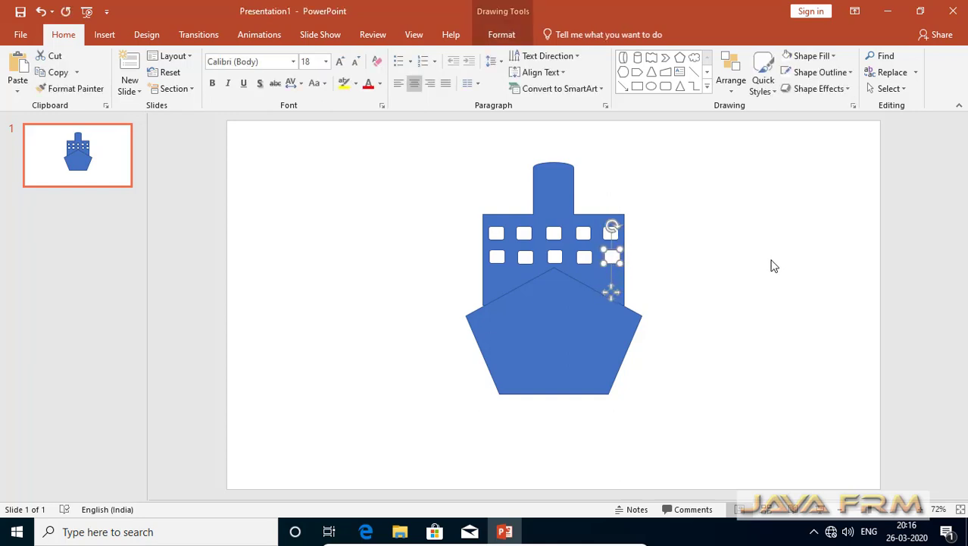
pyautogui.click(749, 269)
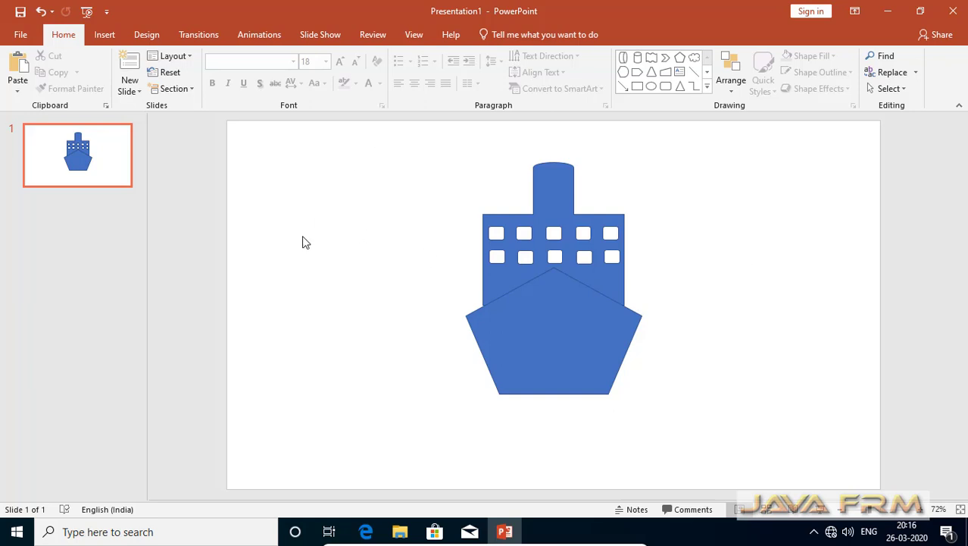
# - Select the ship's upper body together with all ten windows
pyautogui.click(617, 285)
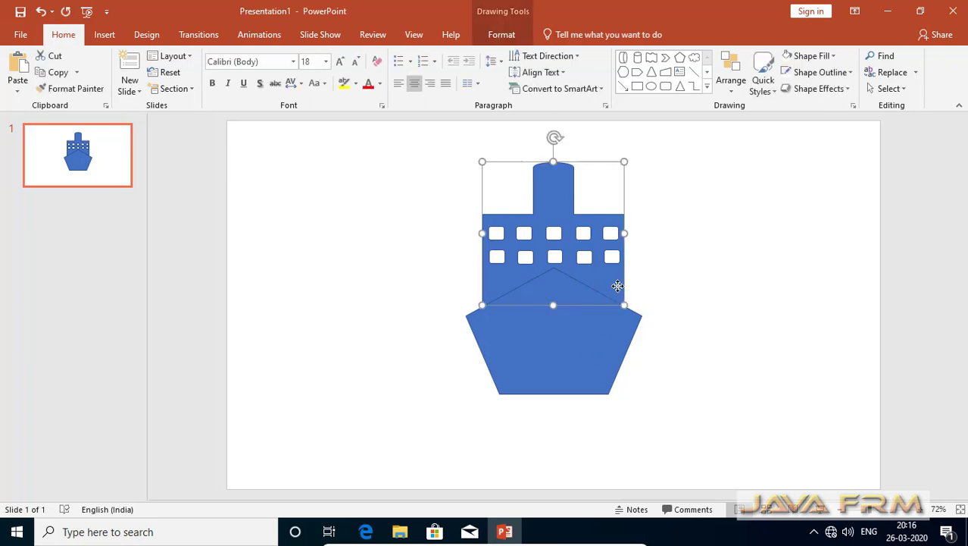
pyautogui.click(724, 263)
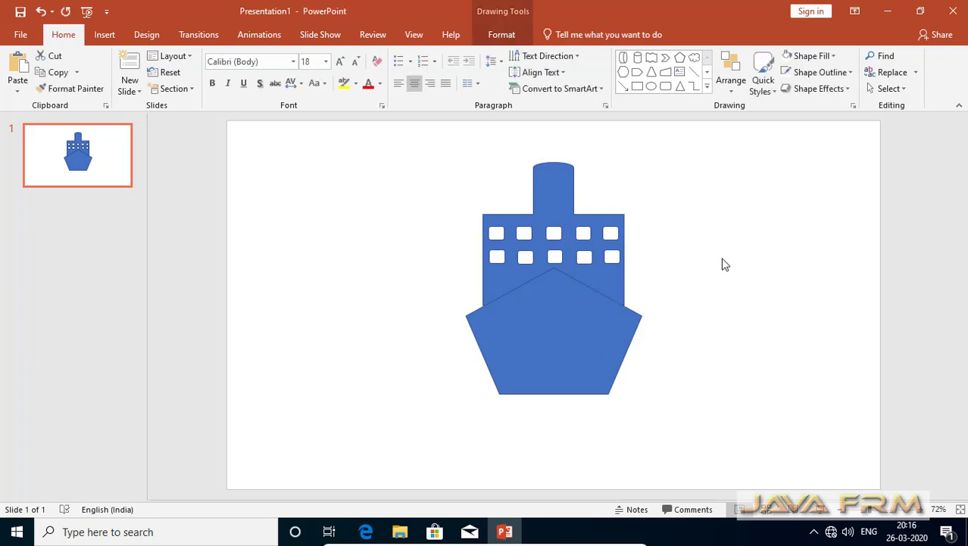
pyautogui.click(620, 288)
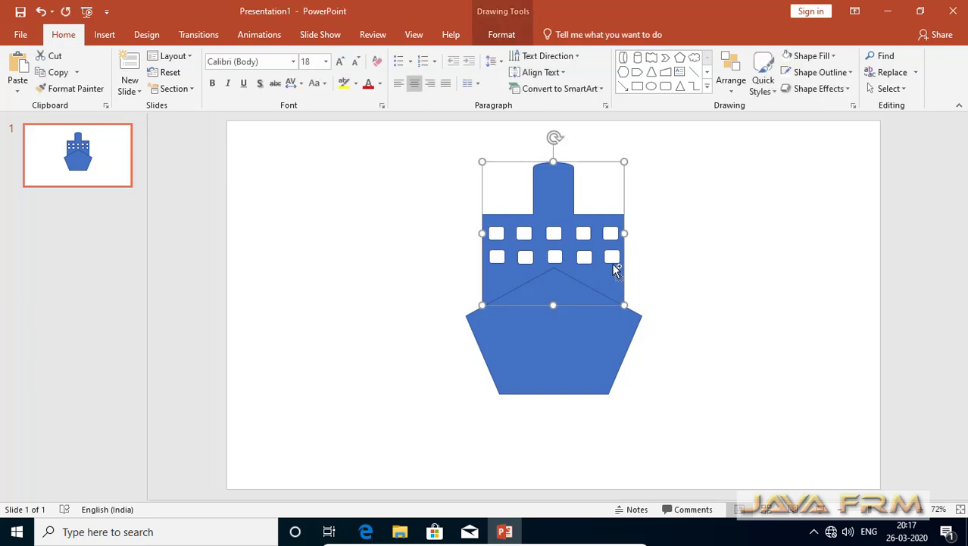
pyautogui.keyDown('shift'); pyautogui.click(613, 259); pyautogui.keyUp('shift')
pyautogui.keyDown('shift'); pyautogui.click(609, 234); pyautogui.keyUp('shift')
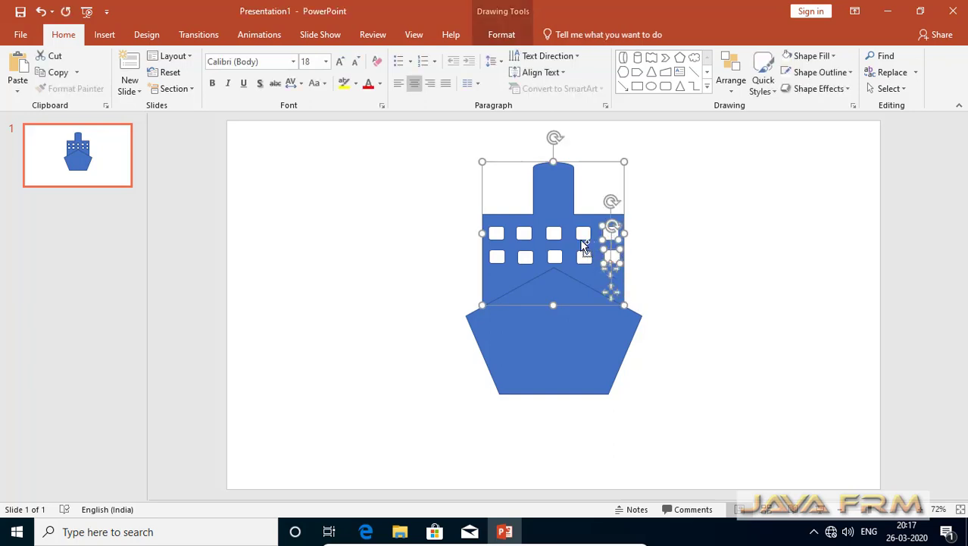
pyautogui.keyDown('shift'); pyautogui.click(583, 256); pyautogui.keyUp('shift')
pyautogui.keyDown('shift'); pyautogui.click(584, 265); pyautogui.keyUp('shift')
pyautogui.keyDown('shift'); pyautogui.click(585, 258); pyautogui.keyUp('shift')
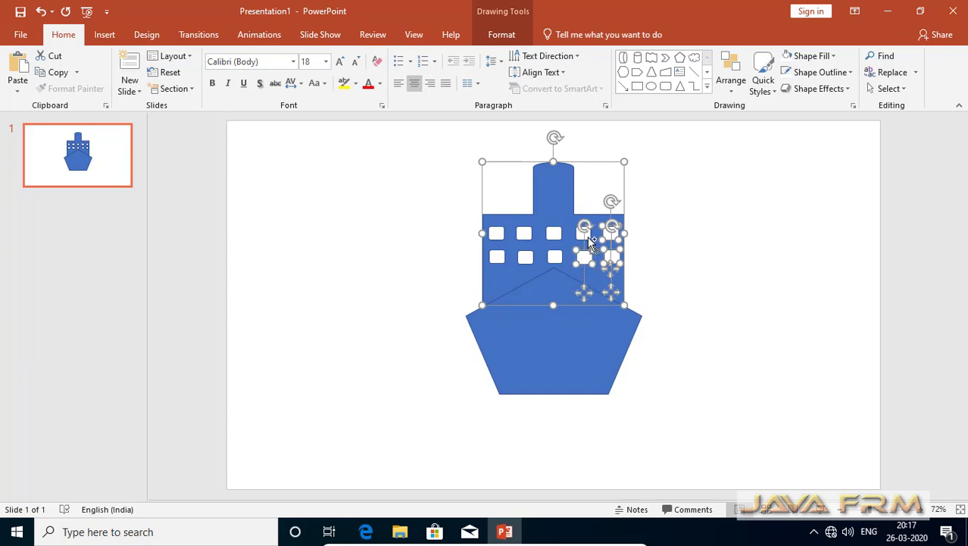
pyautogui.keyDown('shift'); pyautogui.click(582, 234); pyautogui.keyUp('shift')
pyautogui.keyDown('shift'); pyautogui.click(555, 258); pyautogui.keyUp('shift')
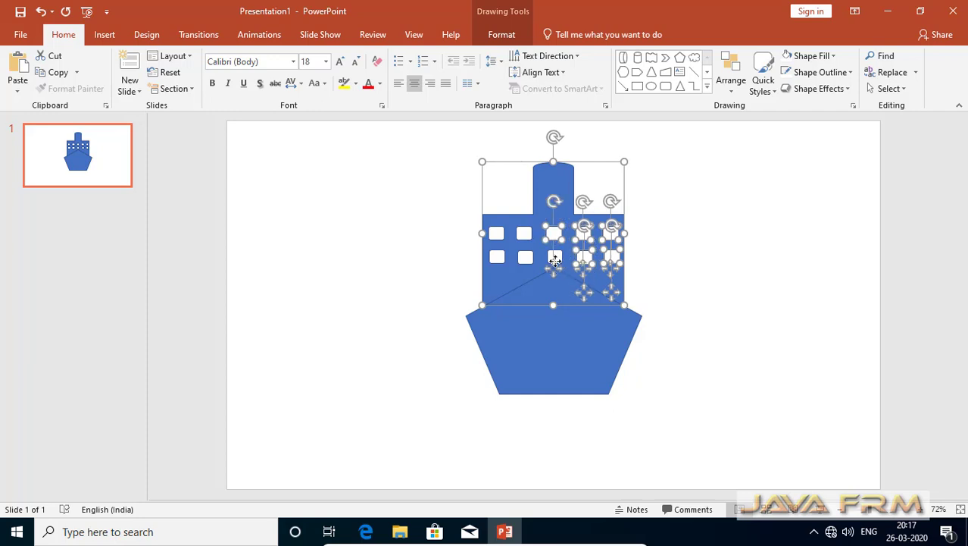
pyautogui.keyDown('shift'); pyautogui.click(554, 257); pyautogui.keyUp('shift')
pyautogui.keyDown('shift'); pyautogui.click(558, 260); pyautogui.keyUp('shift')
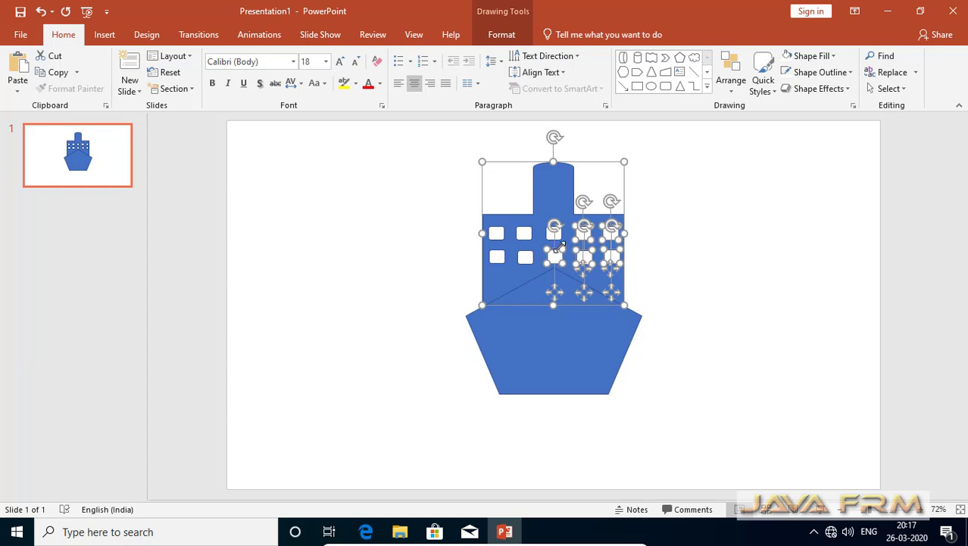
pyautogui.keyDown('shift'); pyautogui.click(559, 232); pyautogui.keyUp('shift')
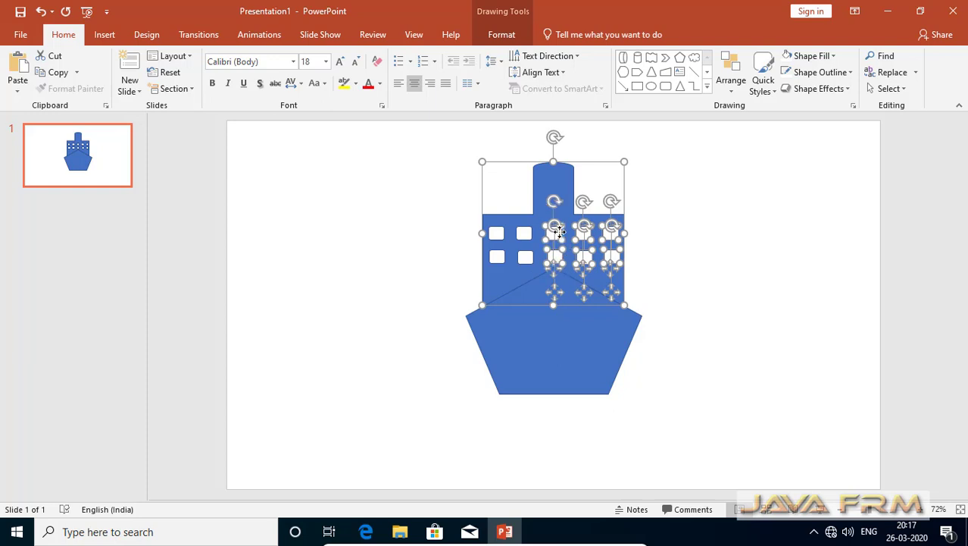
pyautogui.keyDown('shift'); pyautogui.click(528, 259); pyautogui.keyUp('shift')
pyautogui.keyDown('shift'); pyautogui.click(499, 261); pyautogui.keyUp('shift')
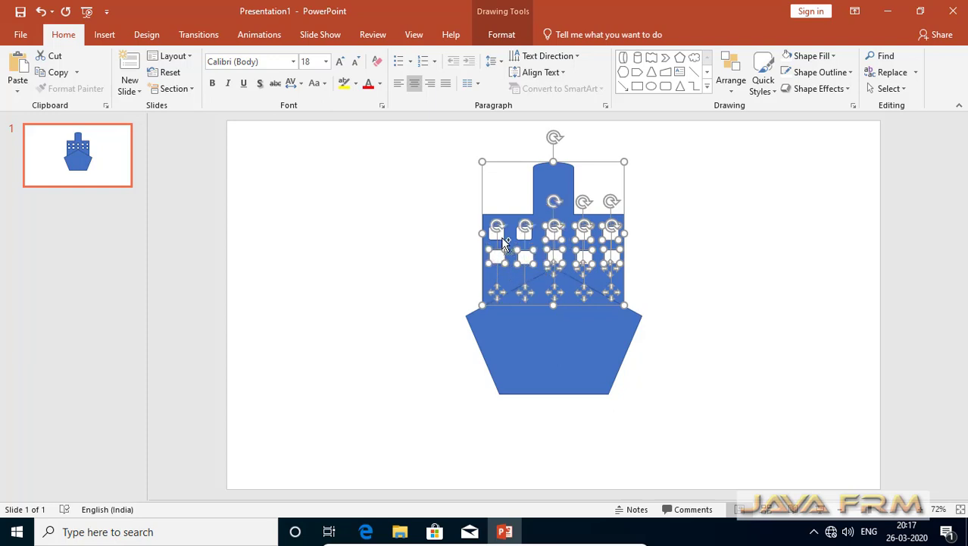
pyautogui.keyDown('shift'); pyautogui.click(497, 234); pyautogui.keyUp('shift')
pyautogui.keyDown('shift'); pyautogui.click(528, 235); pyautogui.keyUp('shift')
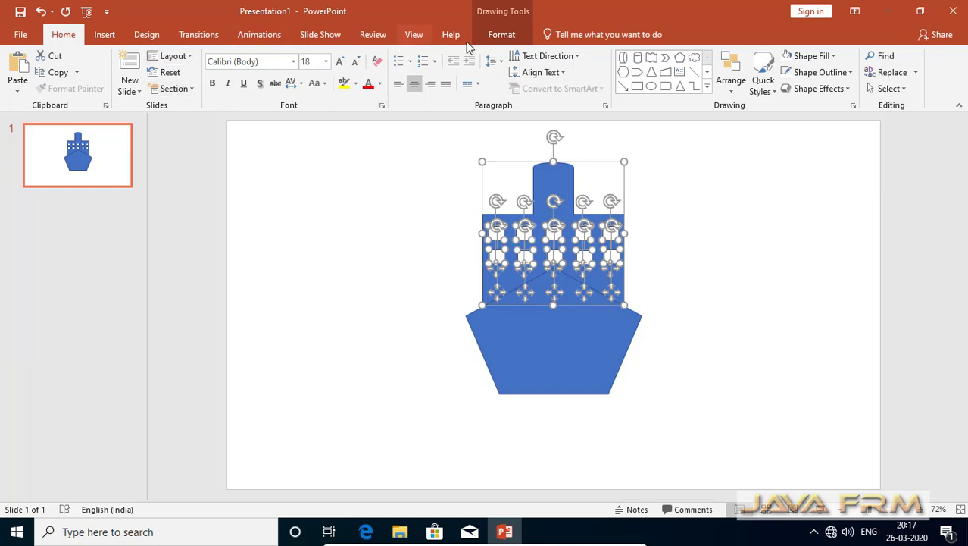
# - Combine the body and windows with Merge Shapes so the windows become cut-out holes
pyautogui.click(502, 38)
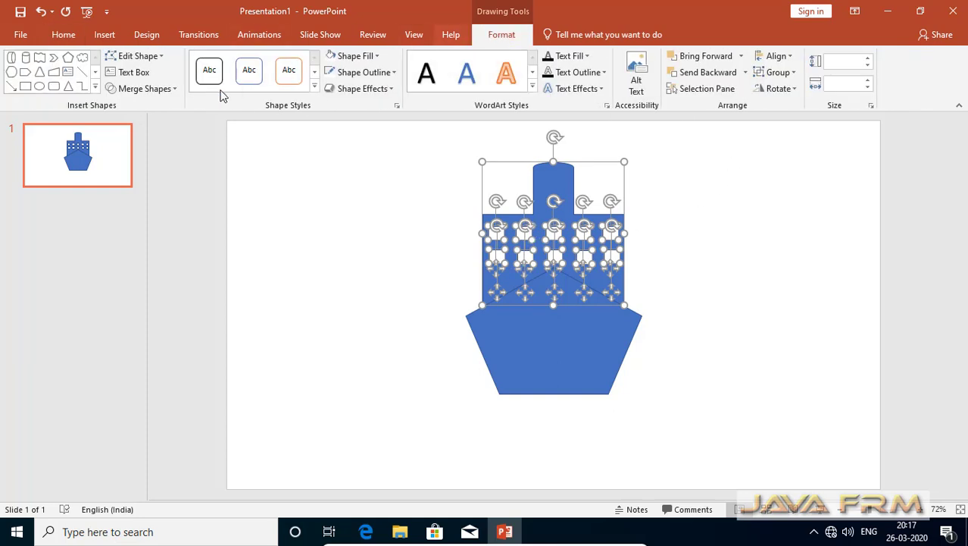
pyautogui.click(175, 90)
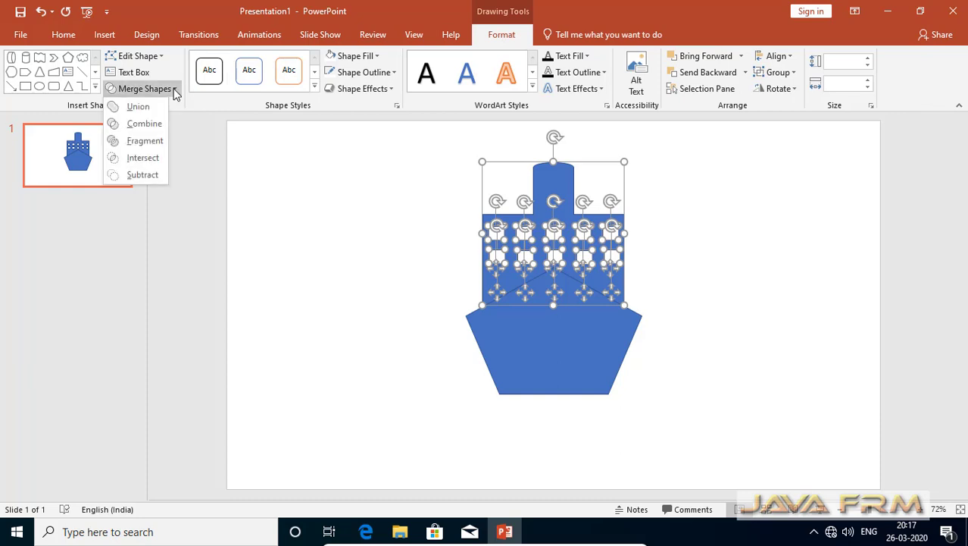
pyautogui.click(148, 124)
pyautogui.click(733, 205)
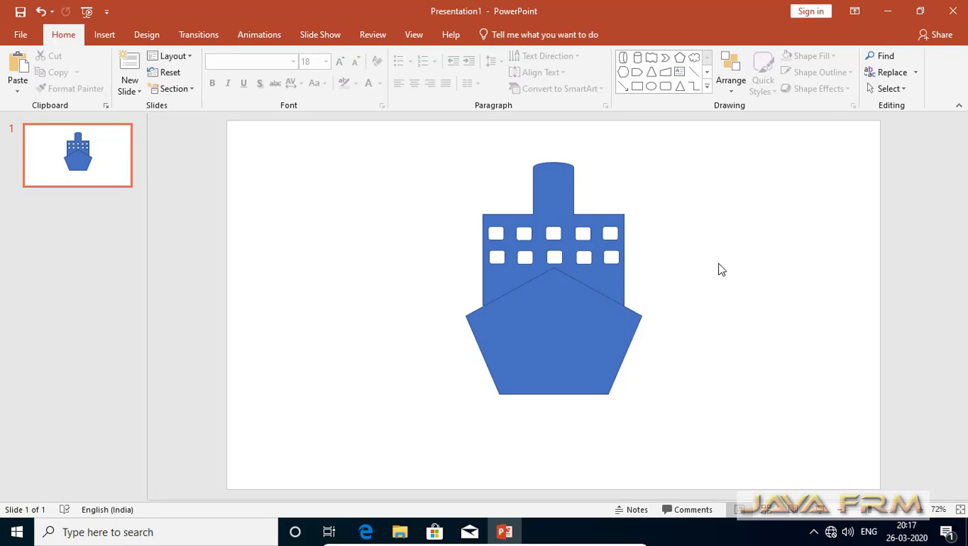
pyautogui.click(105, 36)
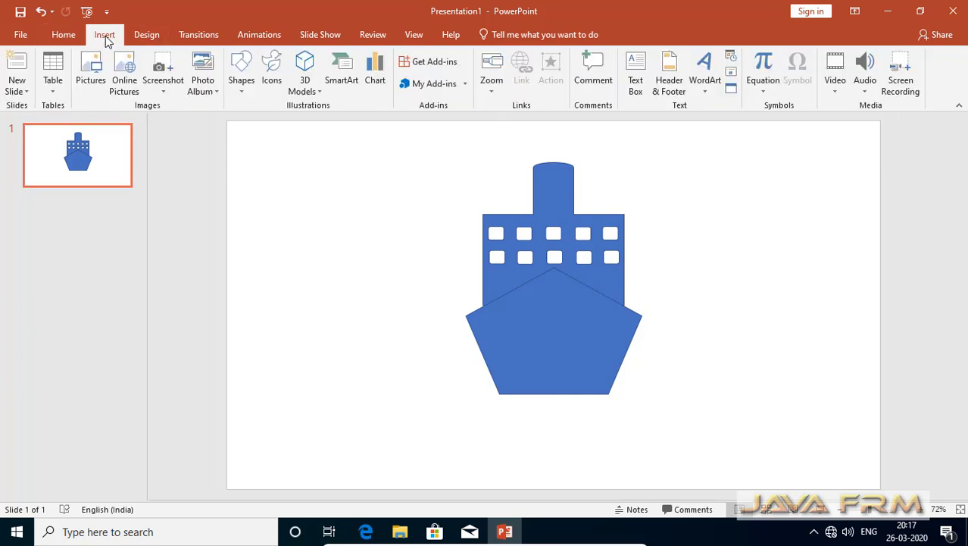
# - Draw a Double Wave shape at the lower left of the slide
pyautogui.click(242, 94)
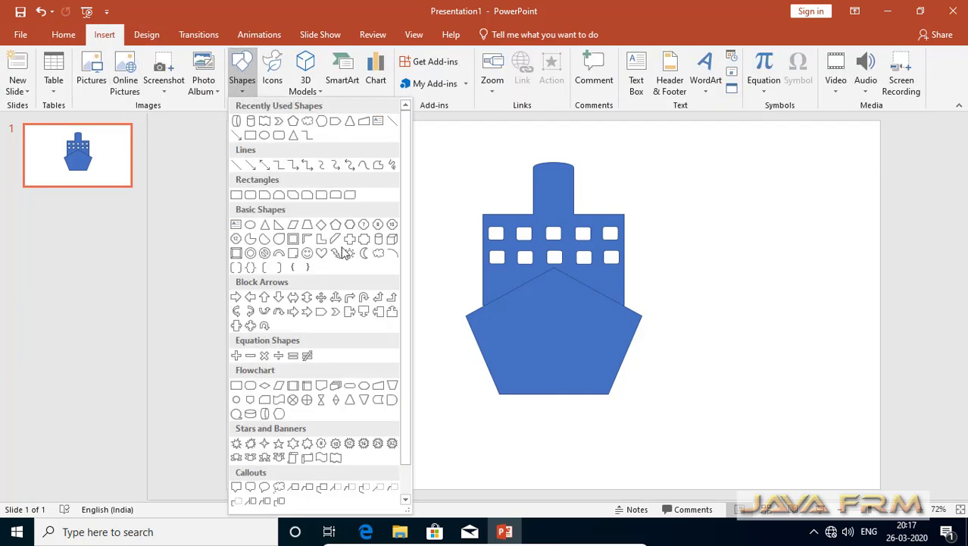
pyautogui.scroll(-1, 346, 385)
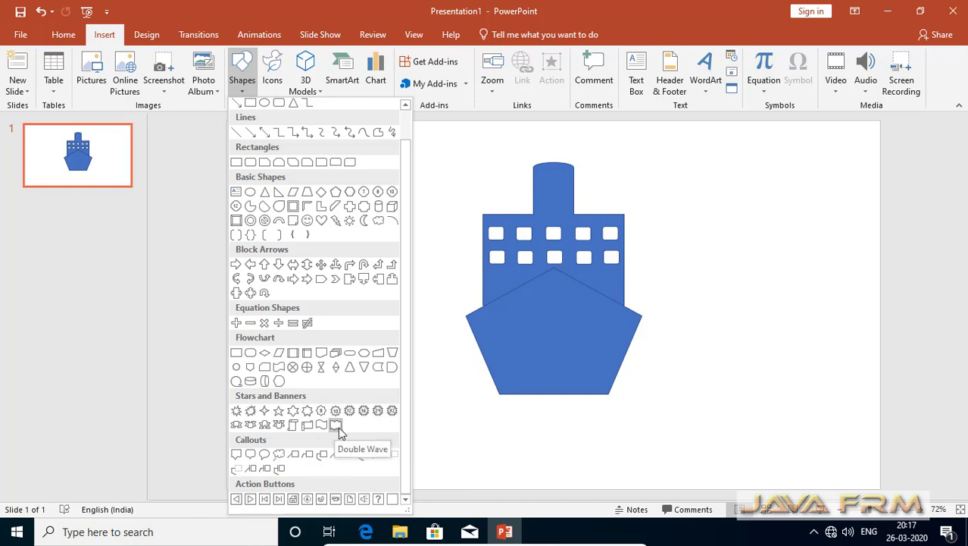
pyautogui.click(336, 426)
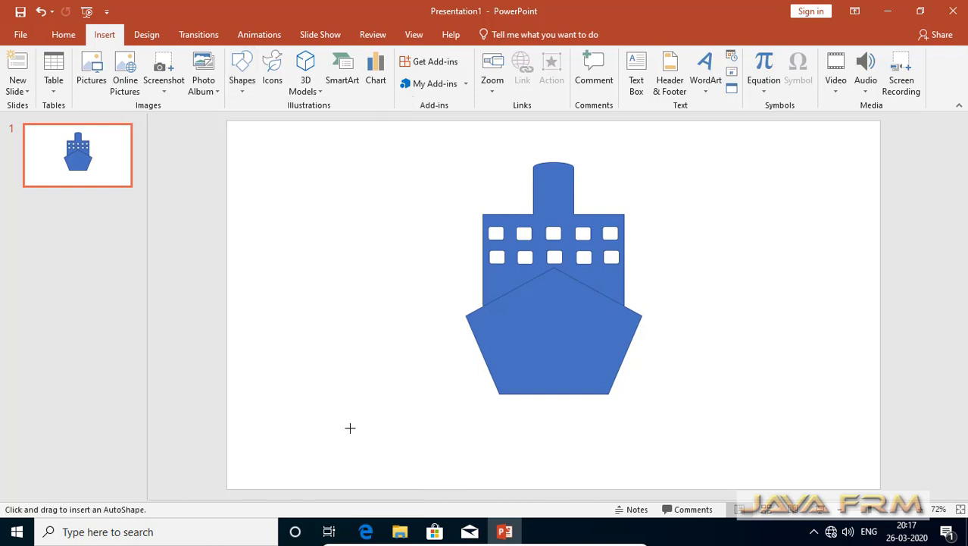
pyautogui.moveTo(274, 399); pyautogui.dragTo(348, 446)
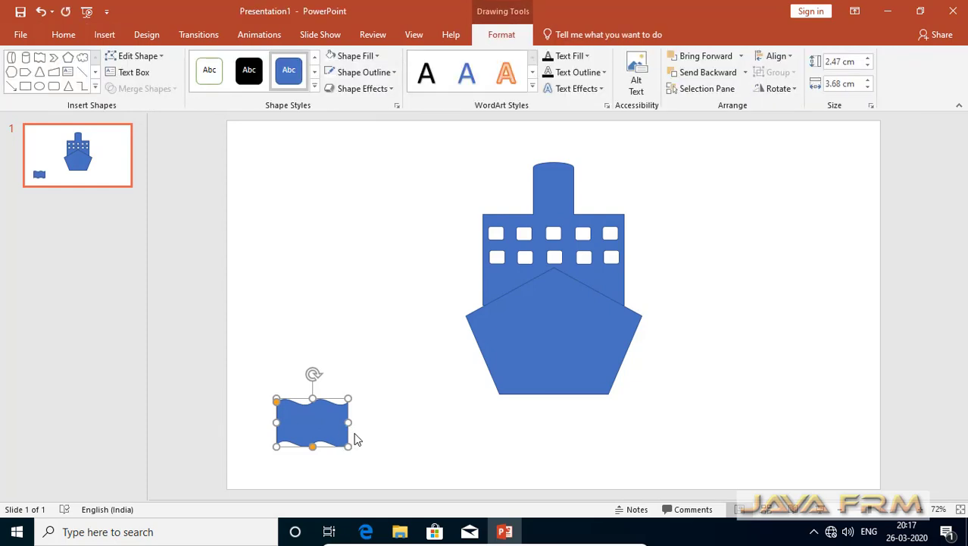
# - Paste three wave copies end to end in a row, then select all four waves
pyautogui.hotkey('ctrl', 'c')
pyautogui.hotkey('ctrl', 'v')
pyautogui.moveTo(334, 434); pyautogui.dragTo(399, 423)
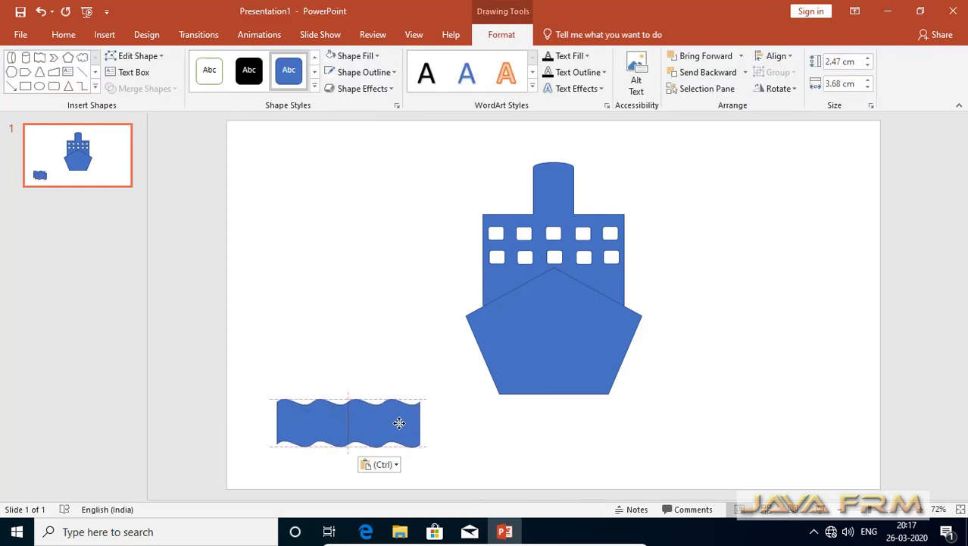
pyautogui.hotkey('ctrl', 'v')
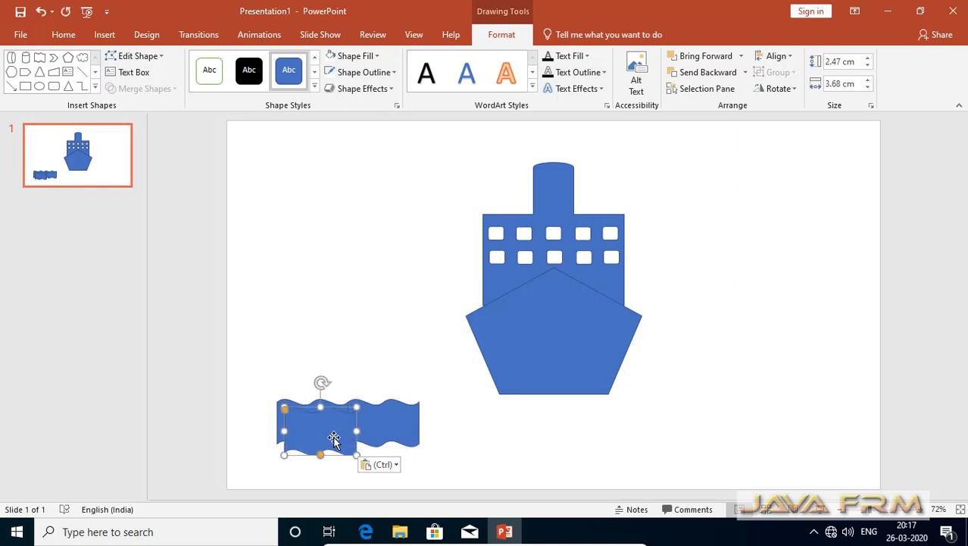
pyautogui.moveTo(333, 440); pyautogui.dragTo(471, 433)
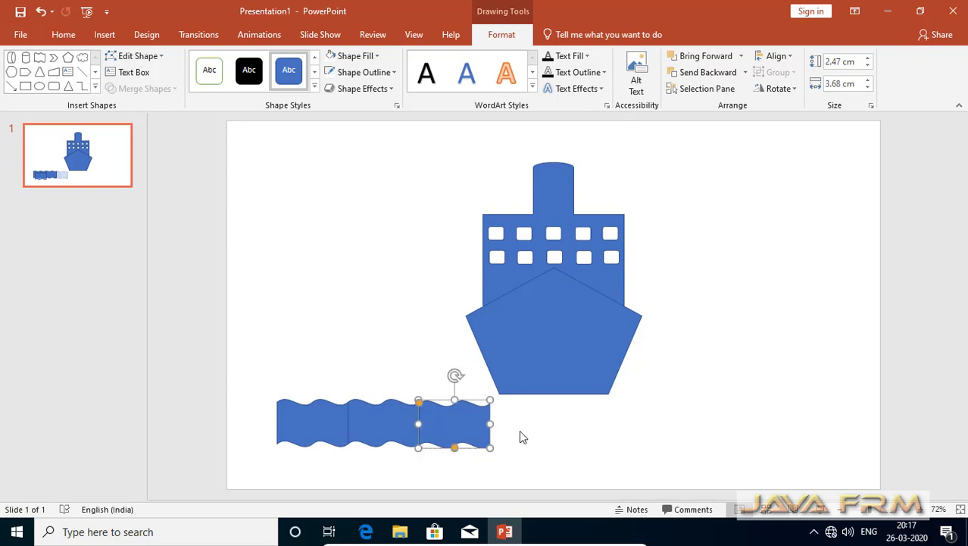
pyautogui.hotkey('ctrl', 'v')
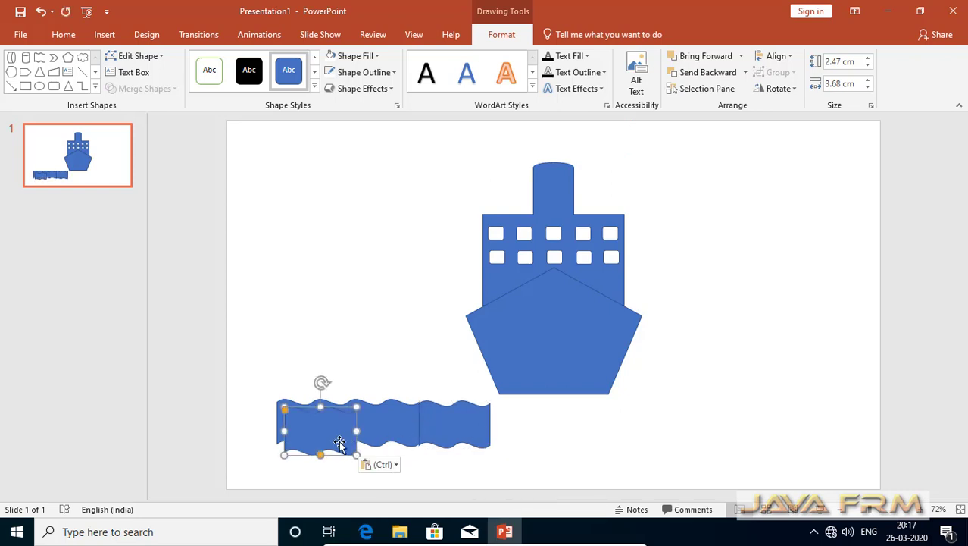
pyautogui.moveTo(322, 446)
pyautogui.mouseDown()
pyautogui.moveTo(551, 436)
pyautogui.moveTo(533, 436)
pyautogui.mouseUp()
pyautogui.click(642, 445)
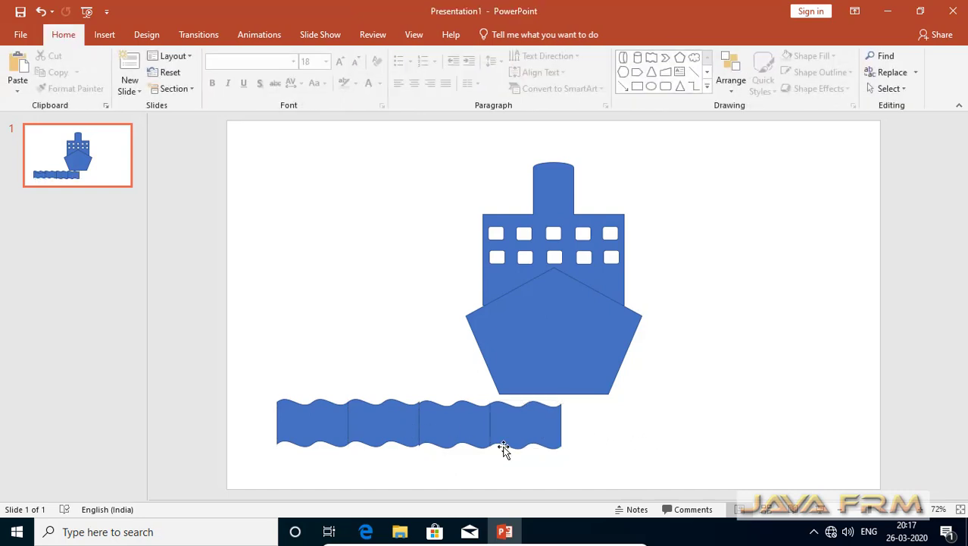
pyautogui.moveTo(614, 442); pyautogui.dragTo(242, 385)
pyautogui.moveTo(606, 464)
pyautogui.mouseDown()
pyautogui.moveTo(285, 392)
pyautogui.moveTo(244, 396)
pyautogui.mouseUp()
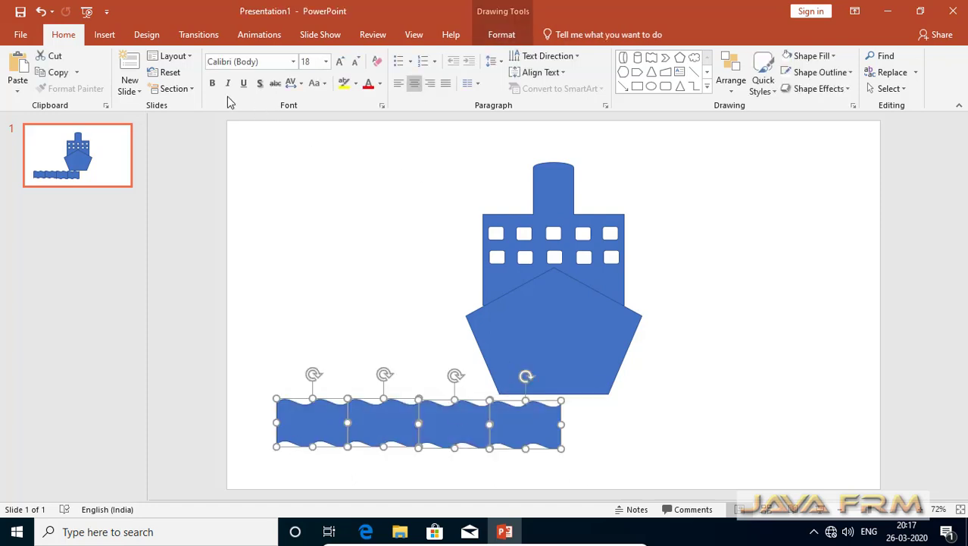
# - Union the four waves into one 14.73 cm strip and centre it beneath the hull
pyautogui.click(503, 38)
pyautogui.click(171, 91)
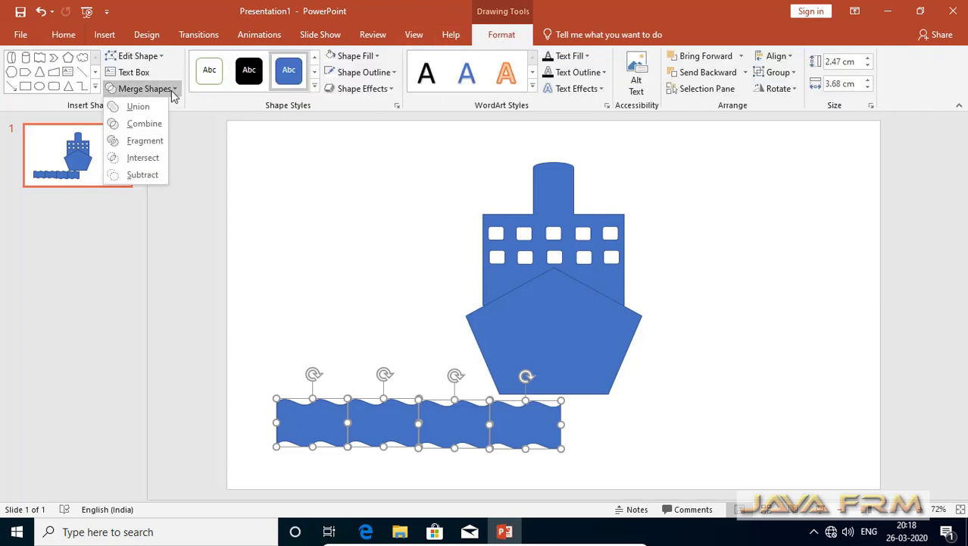
pyautogui.click(158, 107)
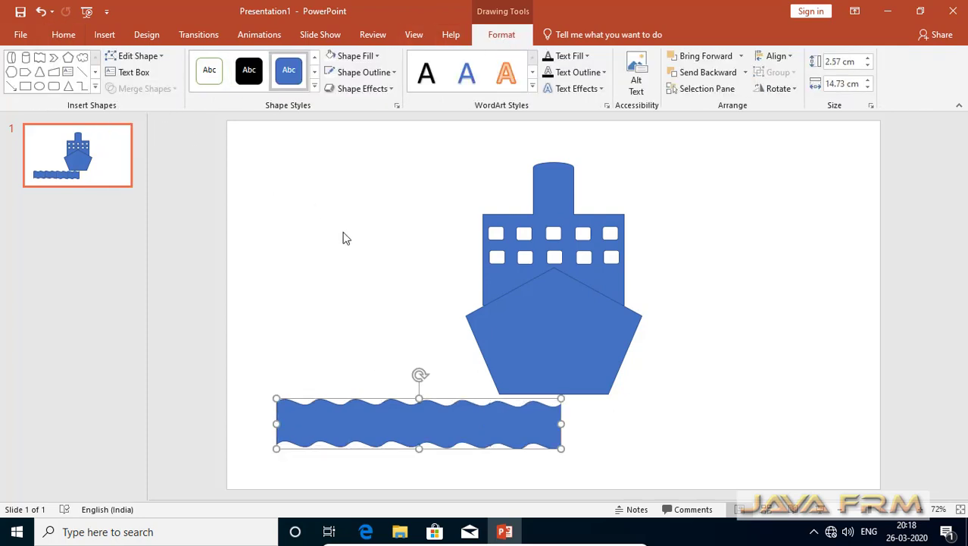
pyautogui.click(565, 426)
pyautogui.moveTo(438, 422)
pyautogui.mouseDown()
pyautogui.moveTo(621, 400)
pyautogui.moveTo(560, 404)
pyautogui.mouseUp()
pyautogui.click(603, 394)
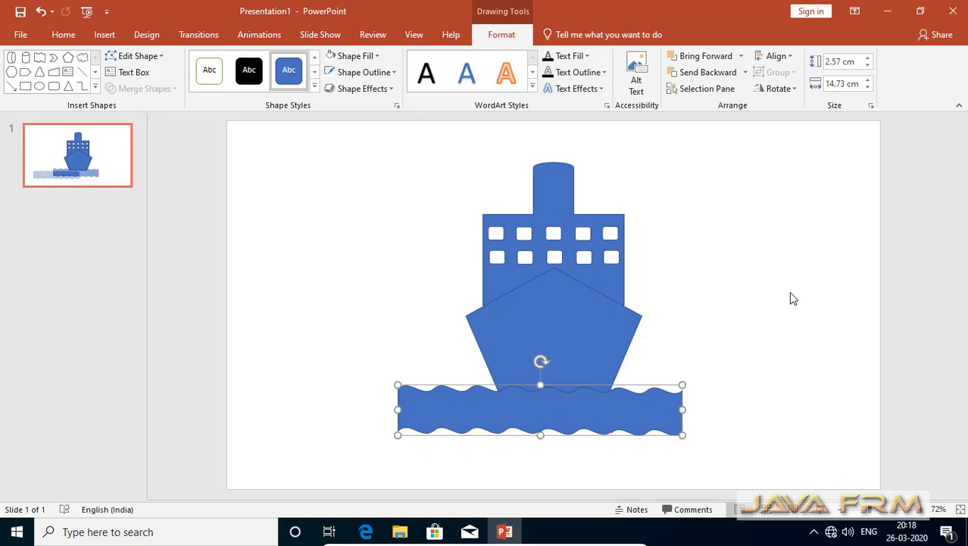
pyautogui.moveTo(590, 413); pyautogui.dragTo(600, 411)
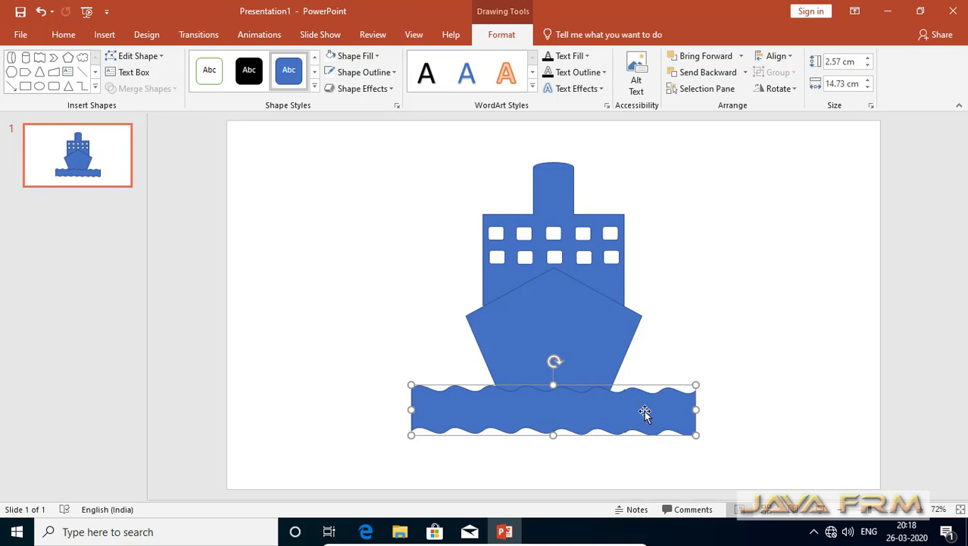
# - Fill the merged wave light blue, then open the Insert Shapes gallery
pyautogui.click(377, 57)
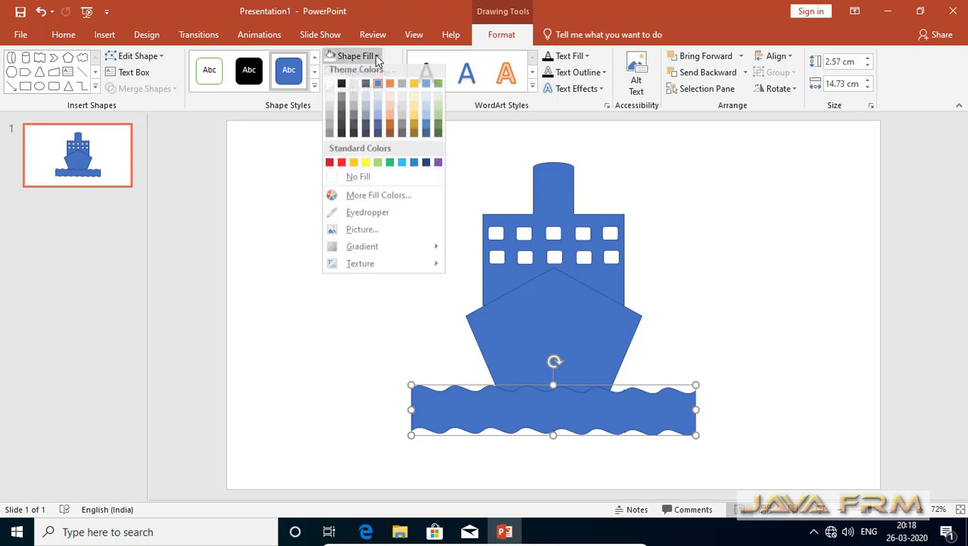
pyautogui.click(427, 90)
pyautogui.click(823, 251)
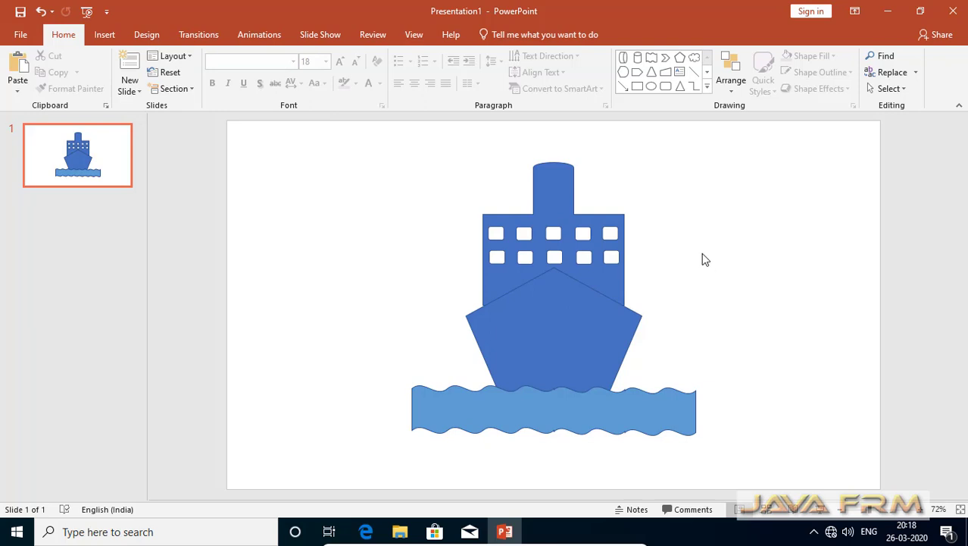
pyautogui.click(103, 35)
pyautogui.click(244, 83)
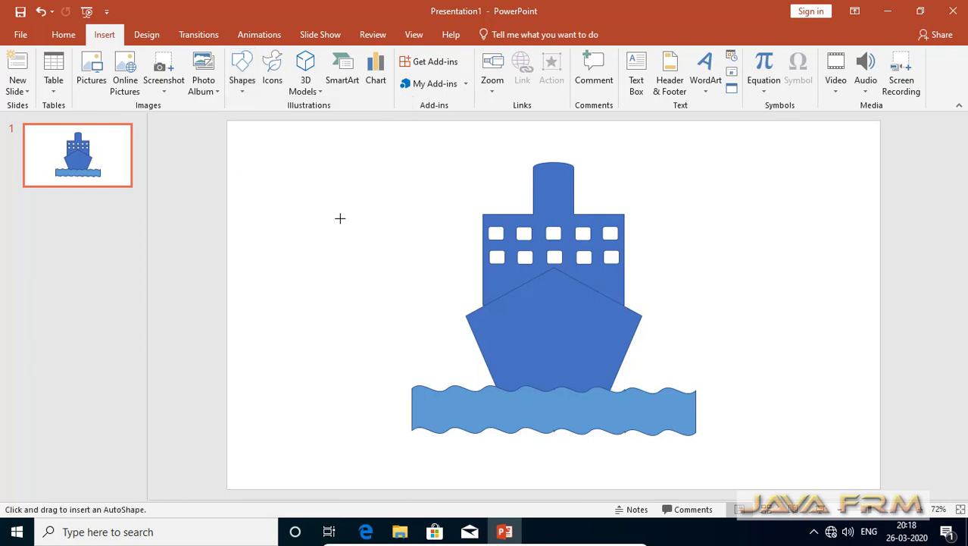
# - Draw a vertical line down the hull's centre and give it a white outline
pyautogui.click(241, 165)
pyautogui.moveTo(556, 379); pyautogui.dragTo(554, 267)
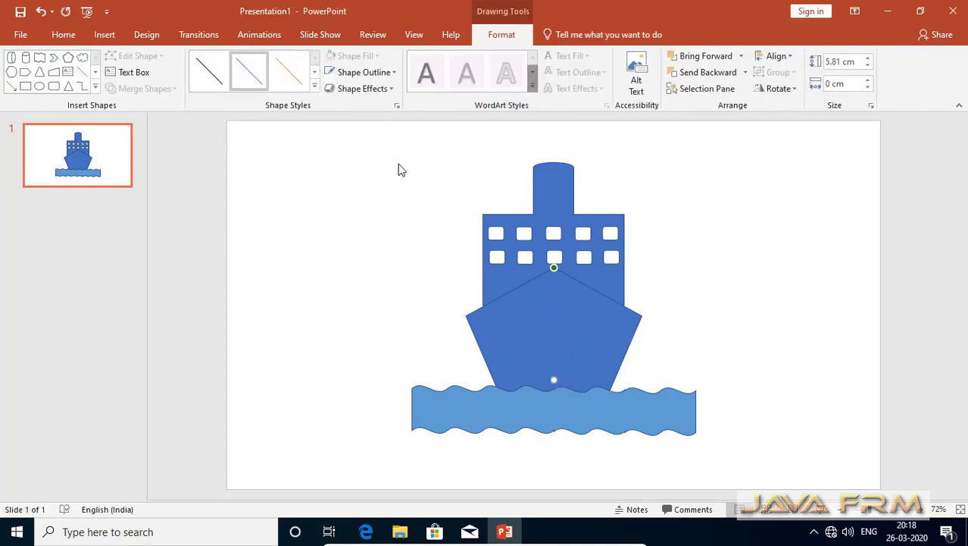
pyautogui.click(395, 72)
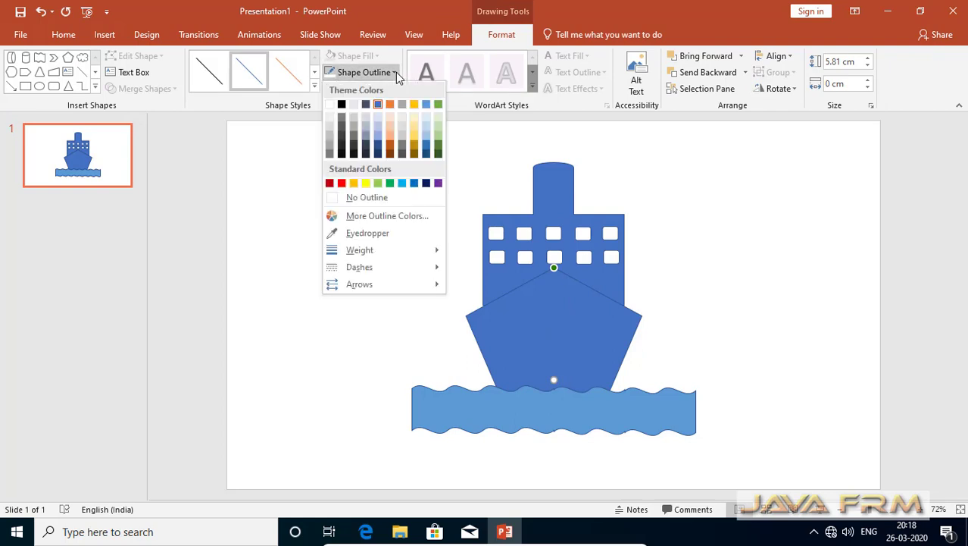
pyautogui.click(332, 108)
pyautogui.click(788, 249)
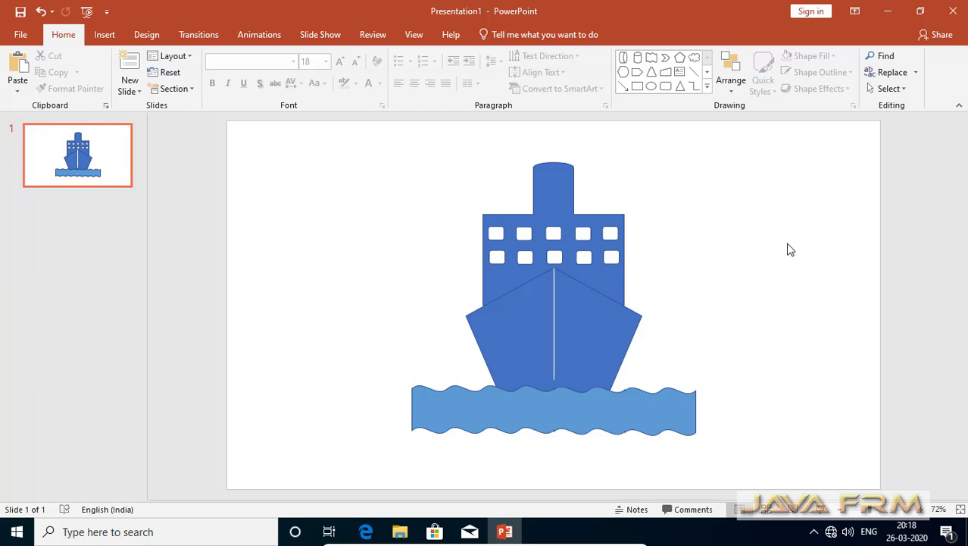
# - Group the centre line, hull, waves and cabin into one ship object
pyautogui.click(554, 360)
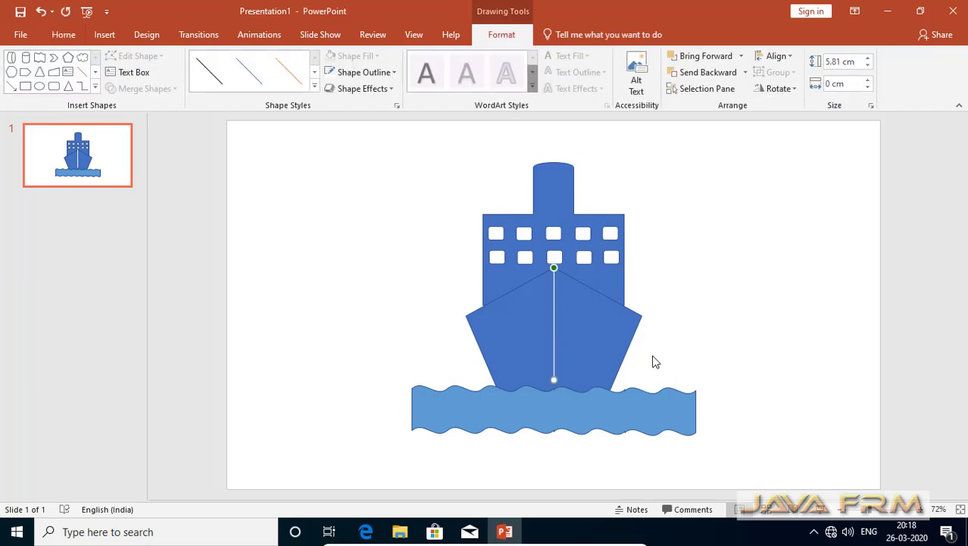
pyautogui.keyDown('shift'); pyautogui.click(628, 341); pyautogui.keyUp('shift')
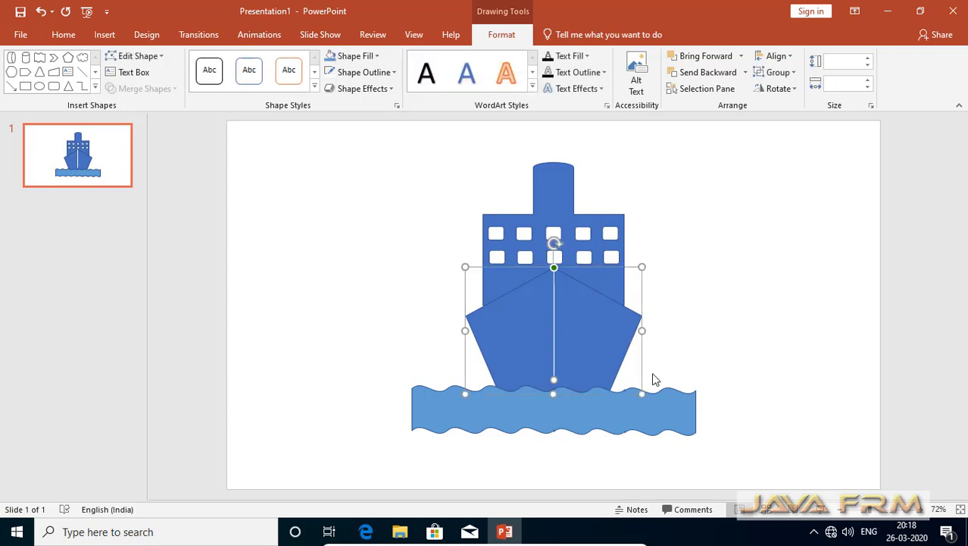
pyautogui.keyDown('shift'); pyautogui.click(647, 409); pyautogui.keyUp('shift')
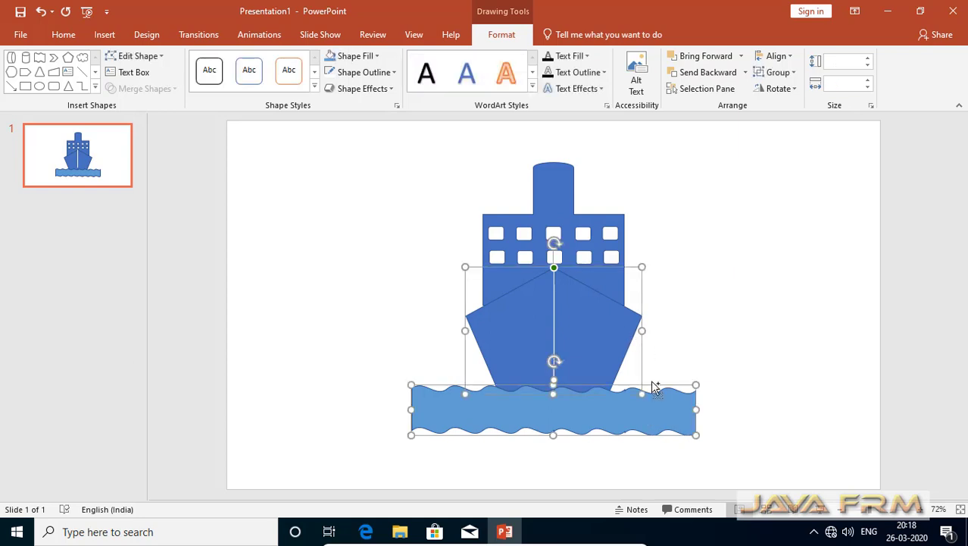
pyautogui.keyDown('shift'); pyautogui.click(615, 280); pyautogui.keyUp('shift')
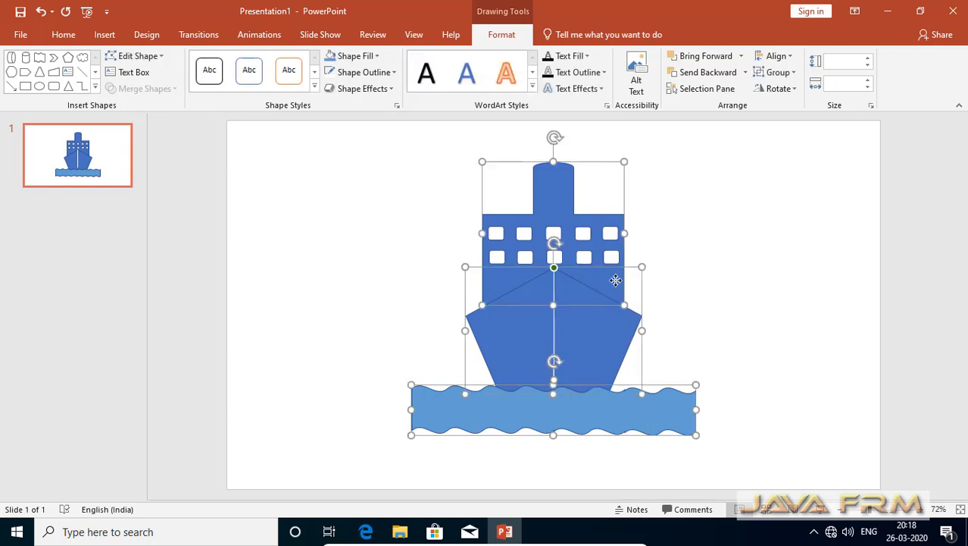
pyautogui.rightClick(615, 281)
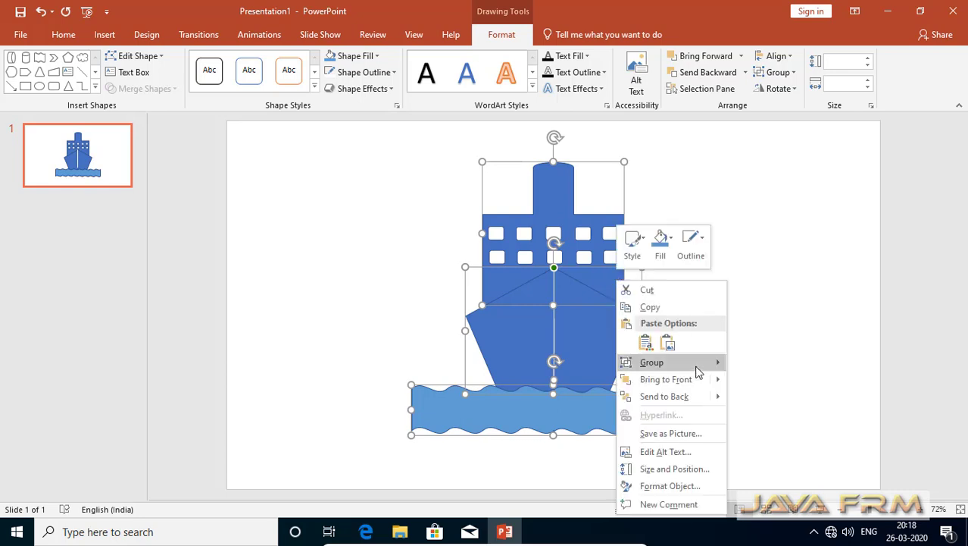
pyautogui.moveTo(697, 369)
pyautogui.click(776, 365)
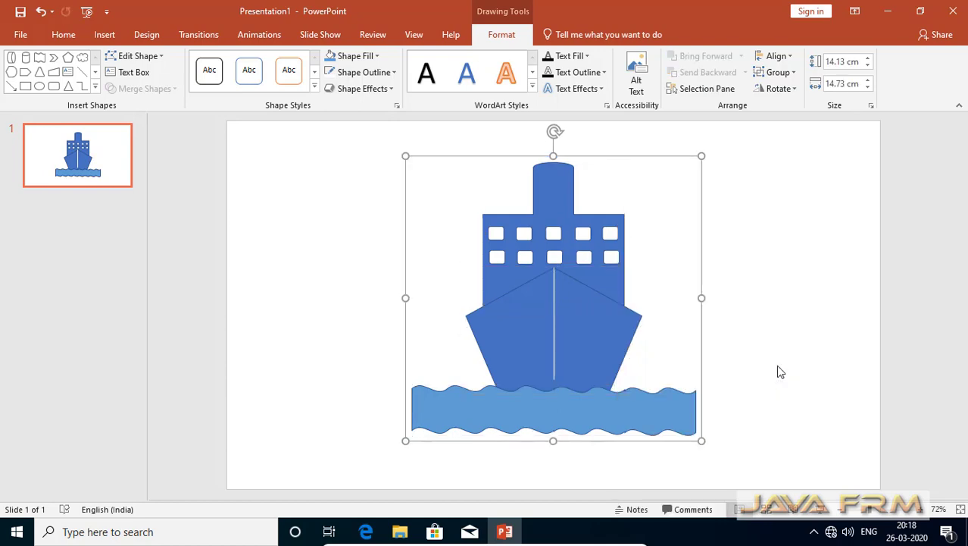
pyautogui.click(813, 351)
# - Drag the grouped ship lower on the slide
pyautogui.moveTo(523, 361)
pyautogui.mouseDown()
pyautogui.moveTo(574, 305)
pyautogui.moveTo(484, 369)
pyautogui.mouseUp()
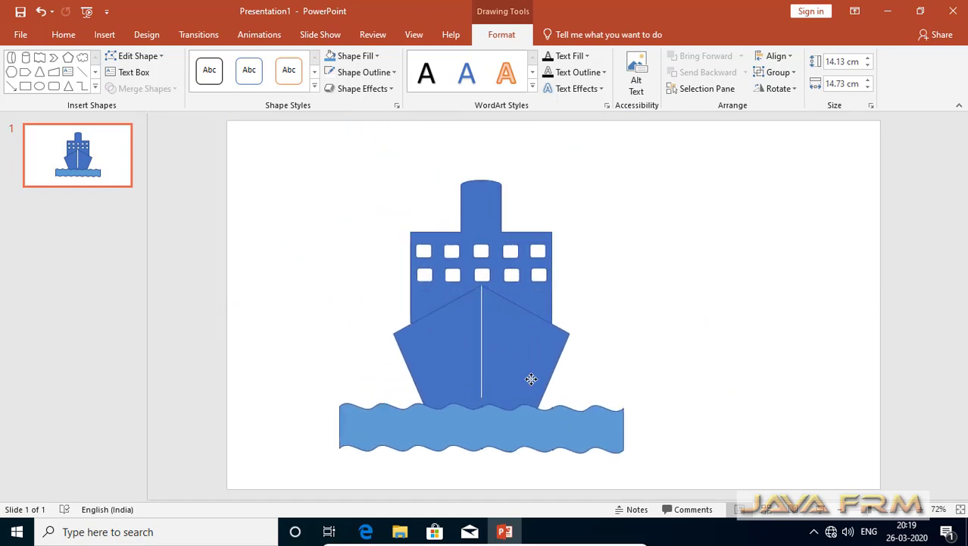
pyautogui.moveTo(484, 369)
pyautogui.mouseDown()
pyautogui.moveTo(582, 406)
pyautogui.moveTo(587, 399)
pyautogui.mouseUp()
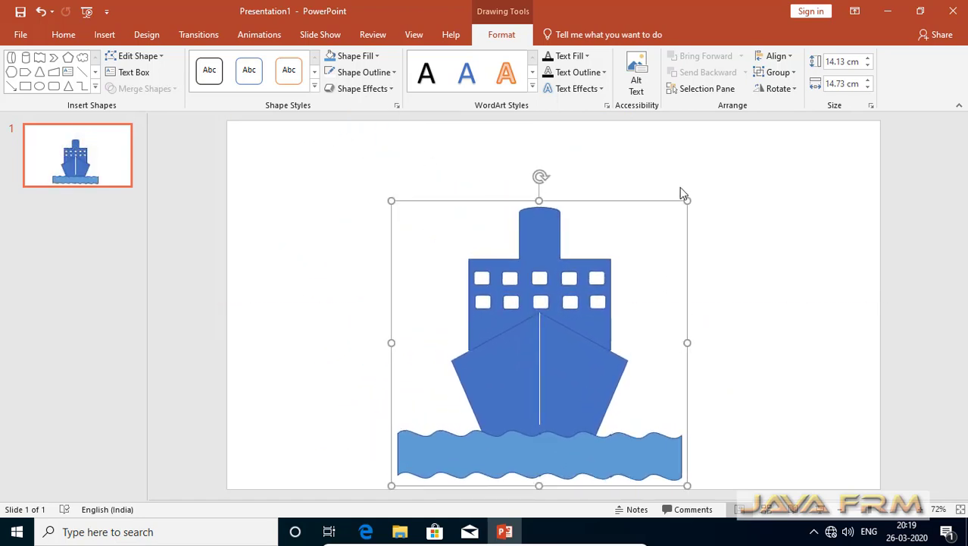
pyautogui.click(796, 216)
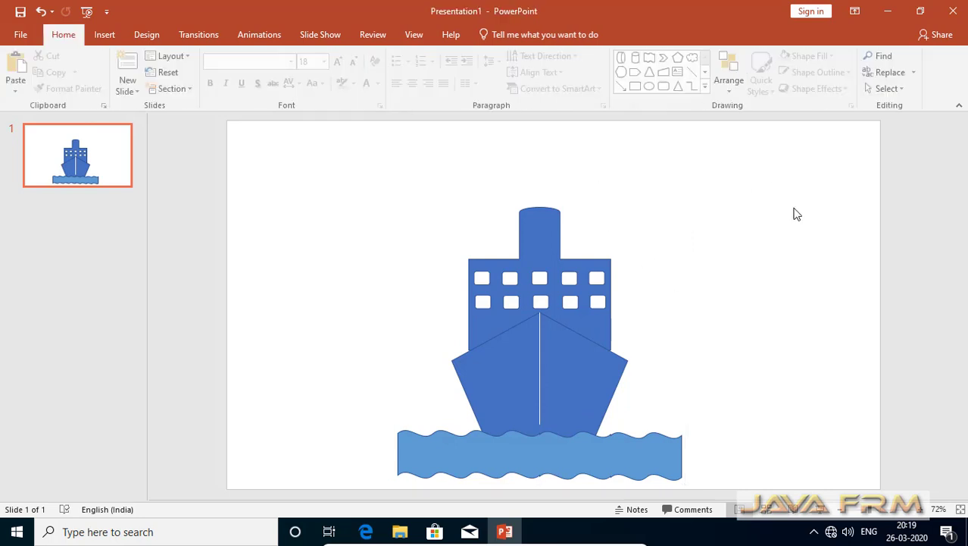
# - Draw a small Cloud shape just above the funnel, undoing a stray wave paste
pyautogui.click(105, 36)
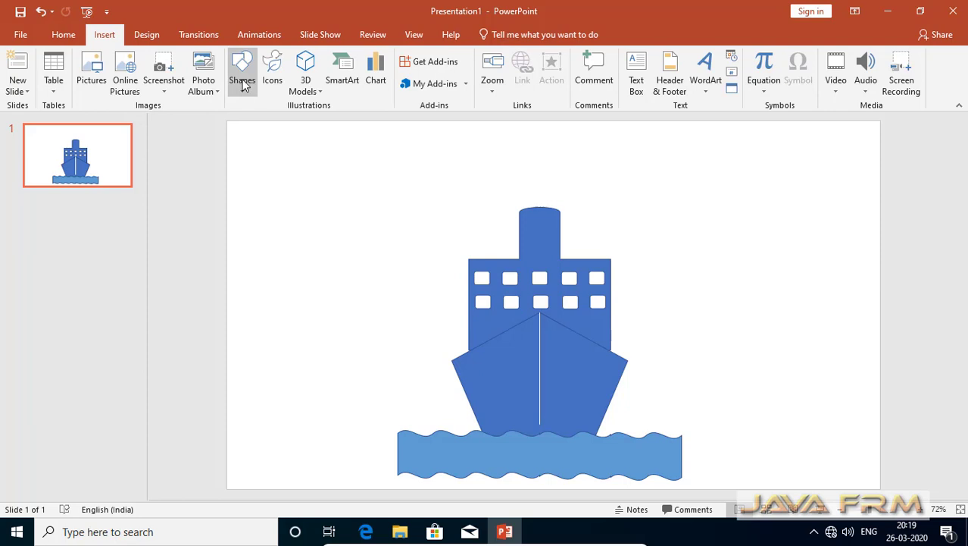
pyautogui.click(242, 83)
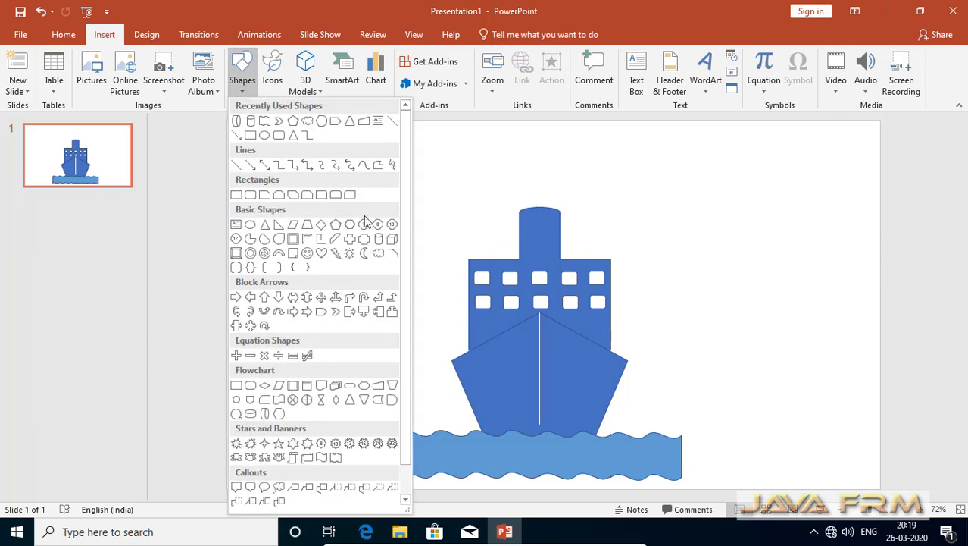
pyautogui.click(379, 255)
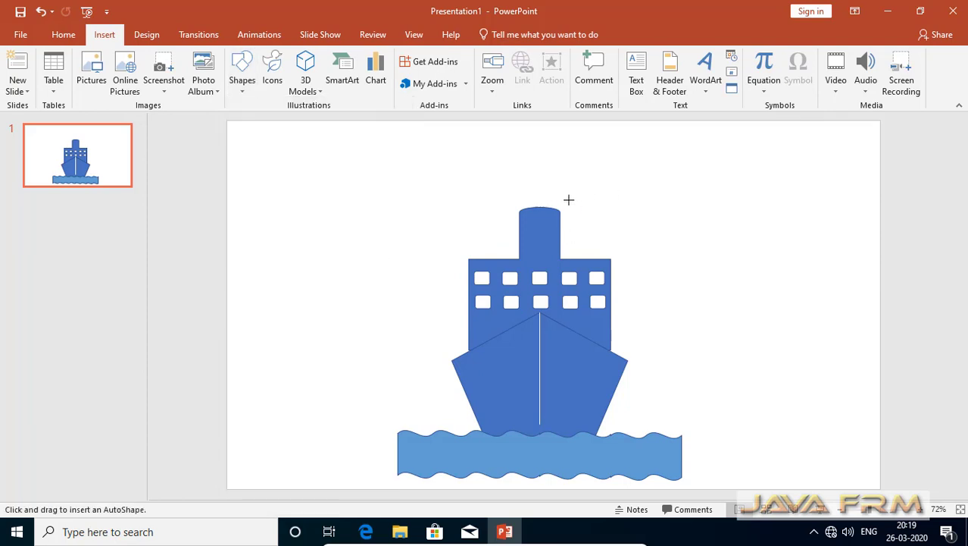
pyautogui.moveTo(558, 195)
pyautogui.mouseDown()
pyautogui.moveTo(585, 215)
pyautogui.moveTo(561, 200)
pyautogui.mouseUp()
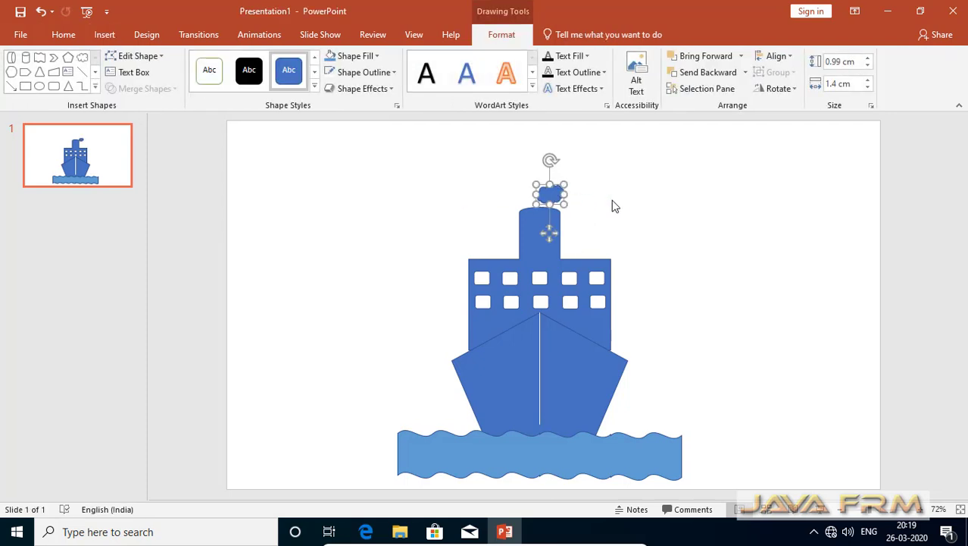
pyautogui.hotkey('ctrl', 'v')
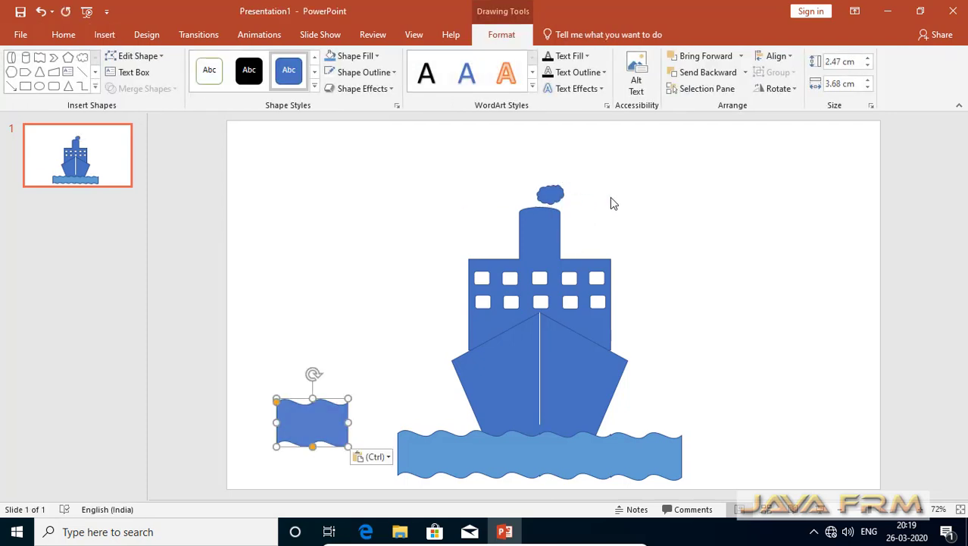
pyautogui.hotkey('ctrl', 'z')
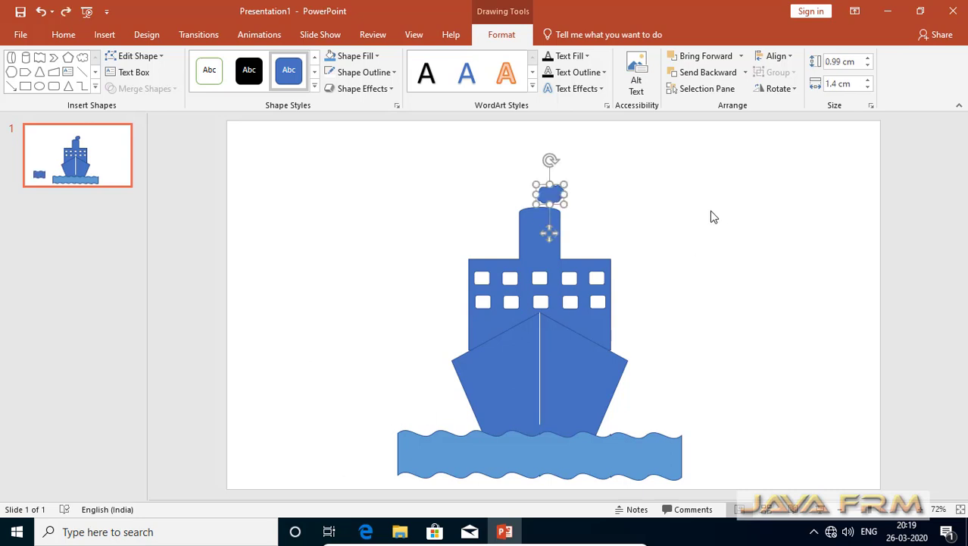
# - Duplicate the cloud twice and arrange the three clouds diagonally up-right from the funnel
pyautogui.rightClick(552, 195)
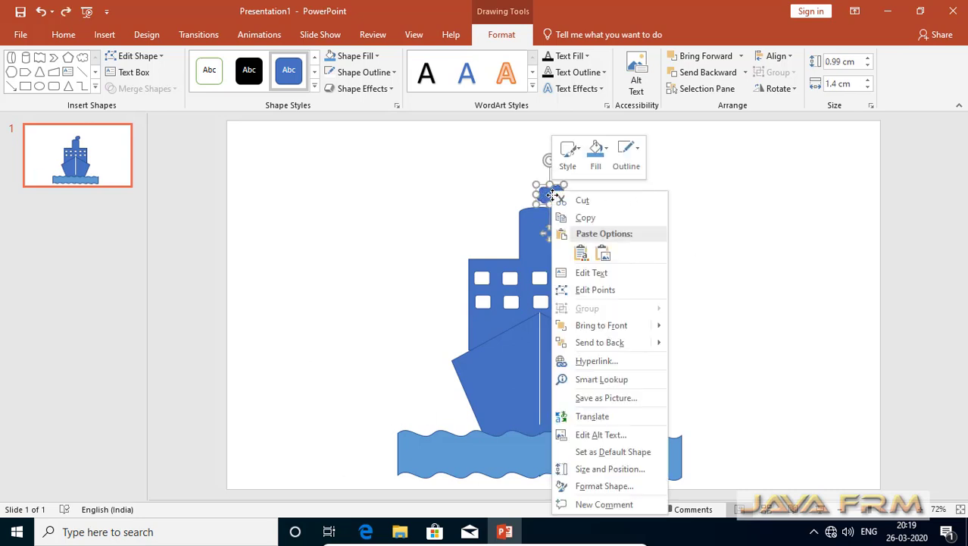
pyautogui.click(607, 218)
pyautogui.hotkey('ctrl', 'v')
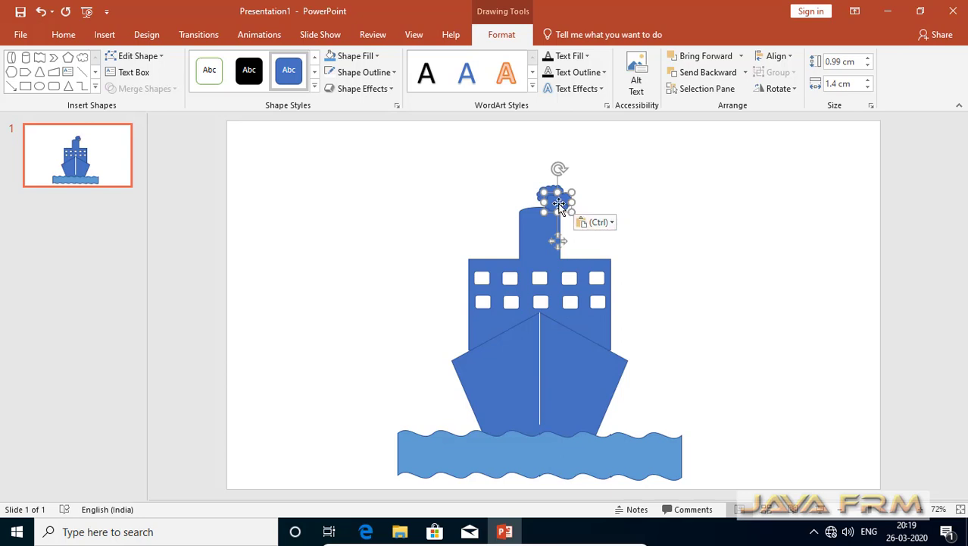
pyautogui.moveTo(555, 196)
pyautogui.mouseDown()
pyautogui.moveTo(588, 182)
pyautogui.moveTo(578, 182)
pyautogui.mouseUp()
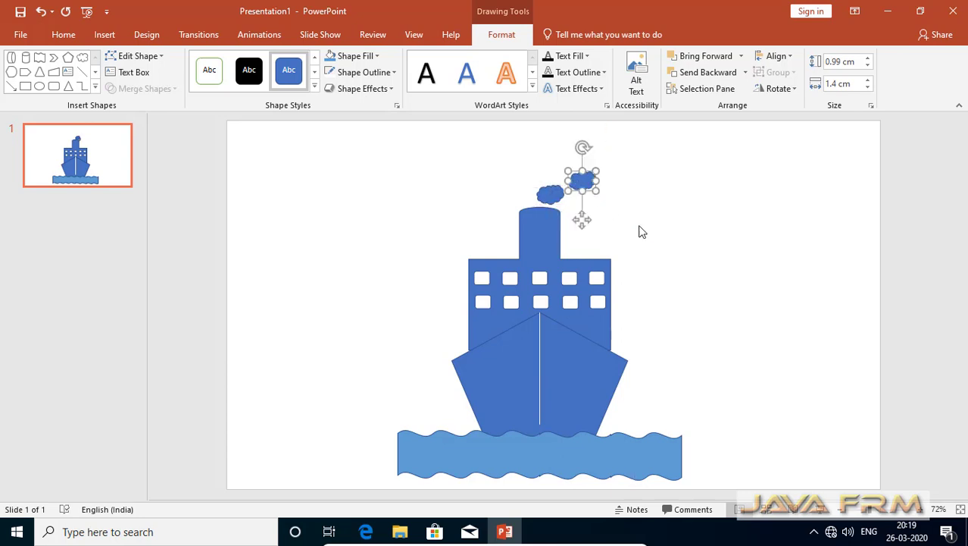
pyautogui.hotkey('ctrl', 'v')
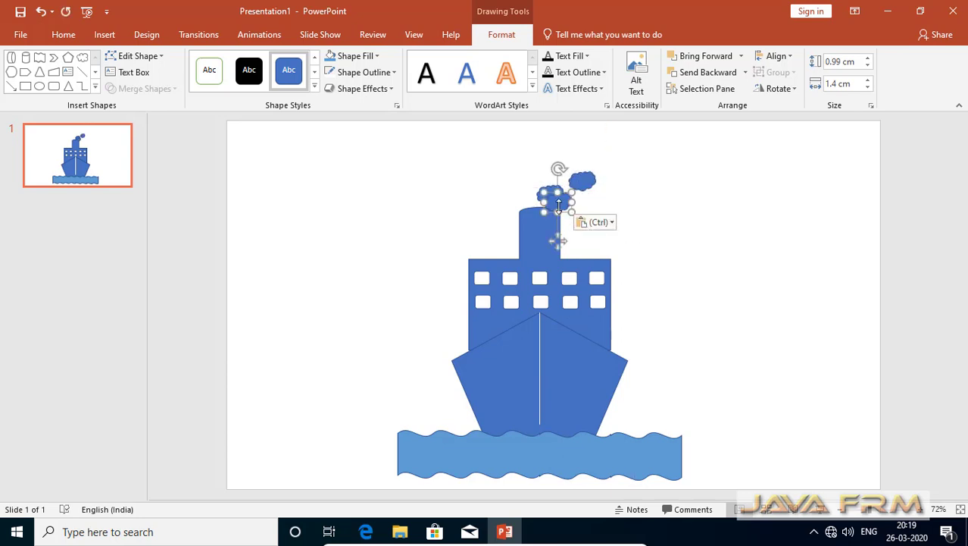
pyautogui.moveTo(557, 197)
pyautogui.mouseDown()
pyautogui.moveTo(620, 168)
pyautogui.moveTo(614, 162)
pyautogui.moveTo(656, 191)
pyautogui.mouseUp()
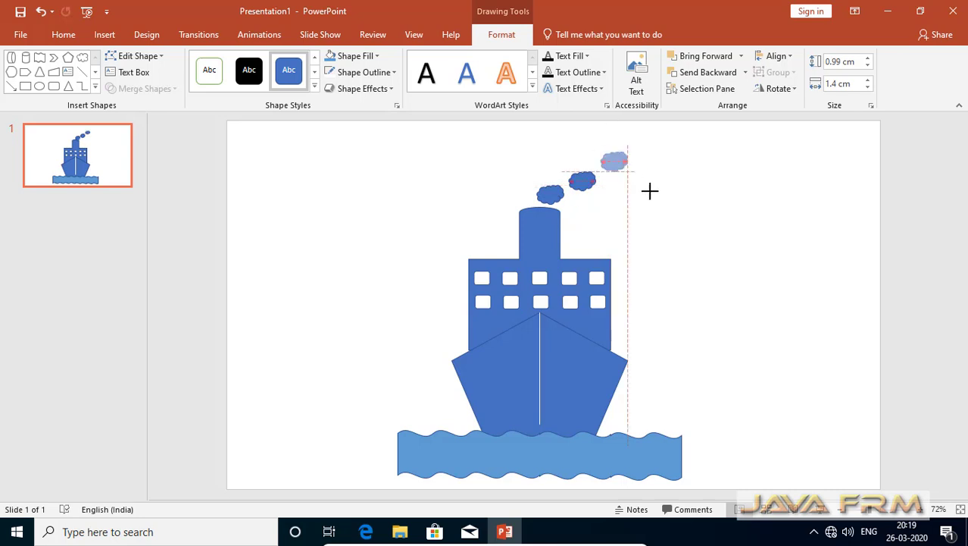
pyautogui.click(585, 187)
pyautogui.moveTo(583, 193)
pyautogui.mouseDown()
pyautogui.moveTo(610, 199)
pyautogui.moveTo(589, 187)
pyautogui.moveTo(558, 194)
pyautogui.mouseUp()
pyautogui.click(688, 217)
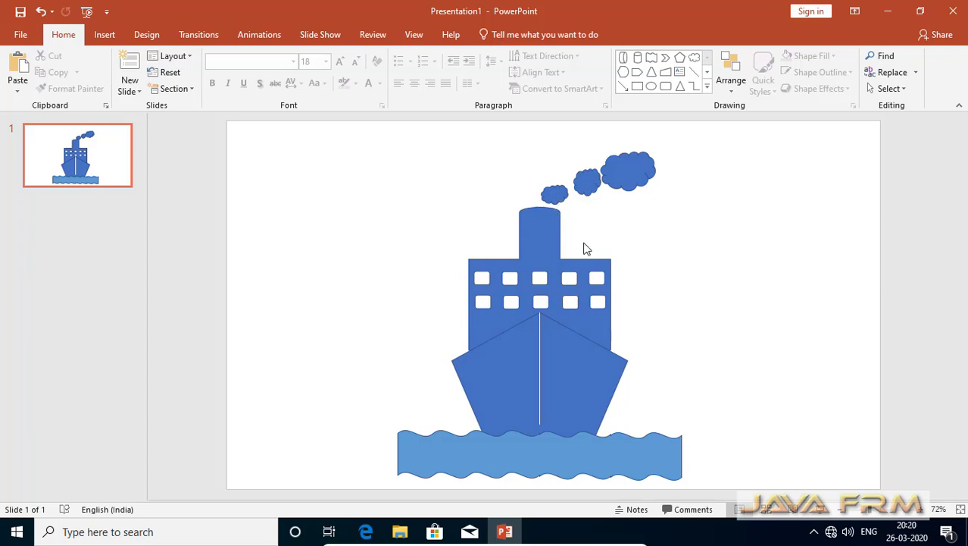
# - Group the ship with its three smoke clouds and nudge it slightly up-right
pyautogui.click(568, 394)
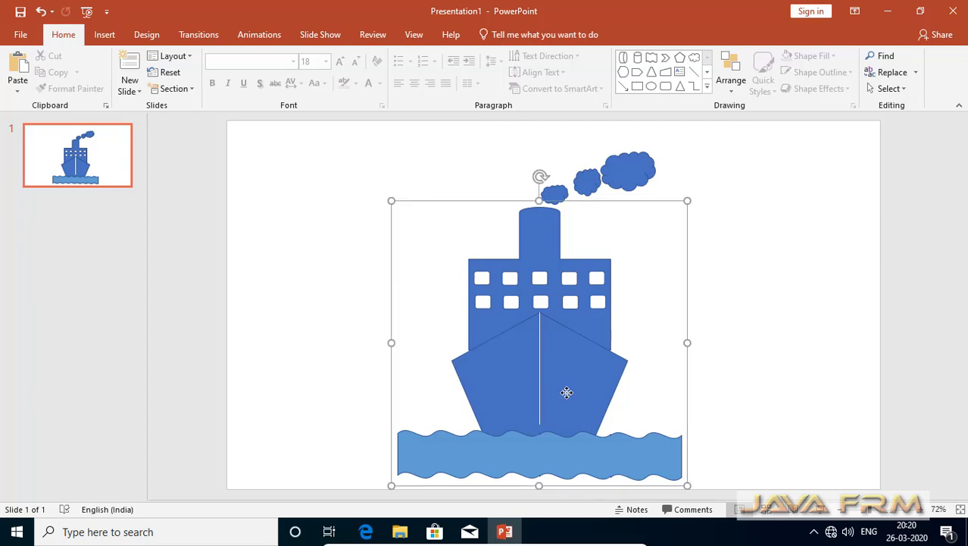
pyautogui.keyDown('shift'); pyautogui.click(558, 194); pyautogui.keyUp('shift')
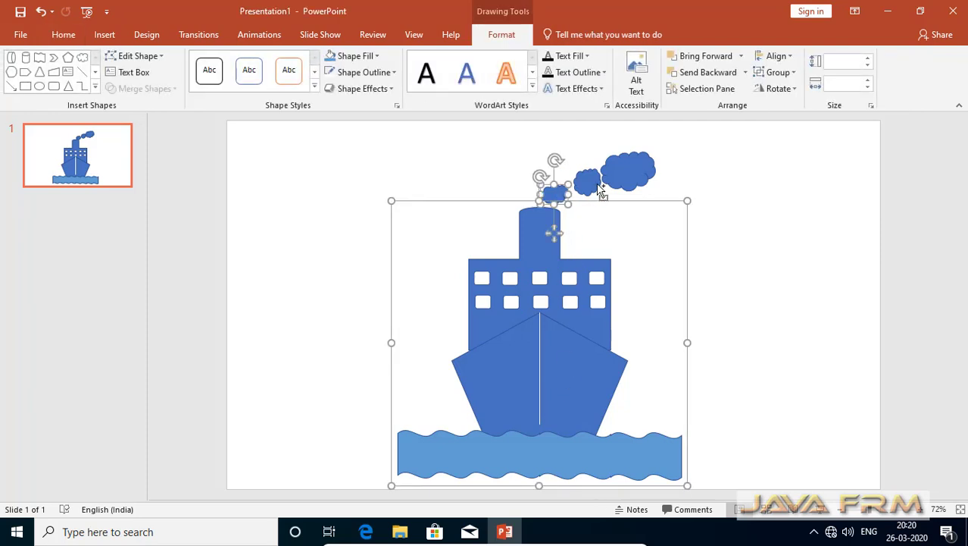
pyautogui.keyDown('shift'); pyautogui.click(588, 182); pyautogui.keyUp('shift')
pyautogui.keyDown('shift'); pyautogui.click(631, 178); pyautogui.keyUp('shift')
pyautogui.rightClick(631, 178)
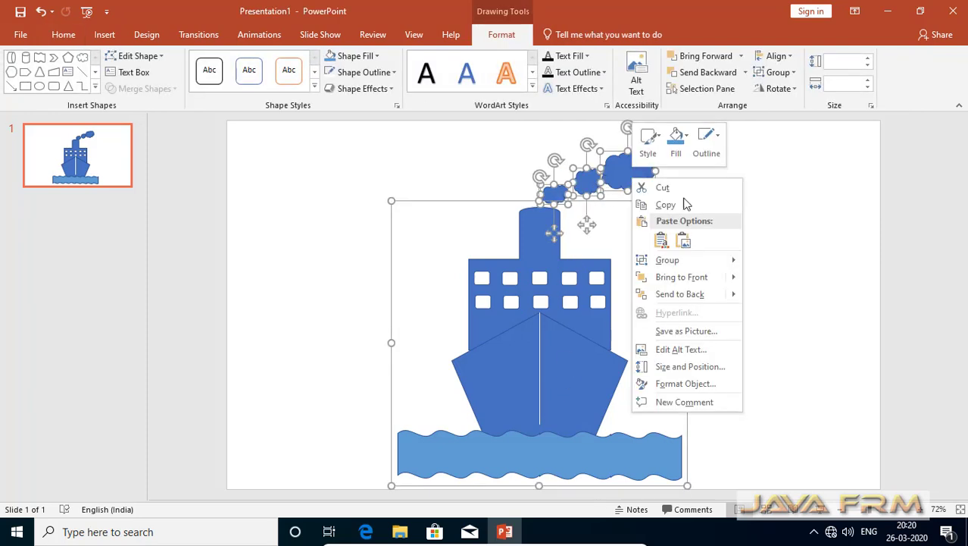
pyautogui.moveTo(709, 261)
pyautogui.click(794, 267)
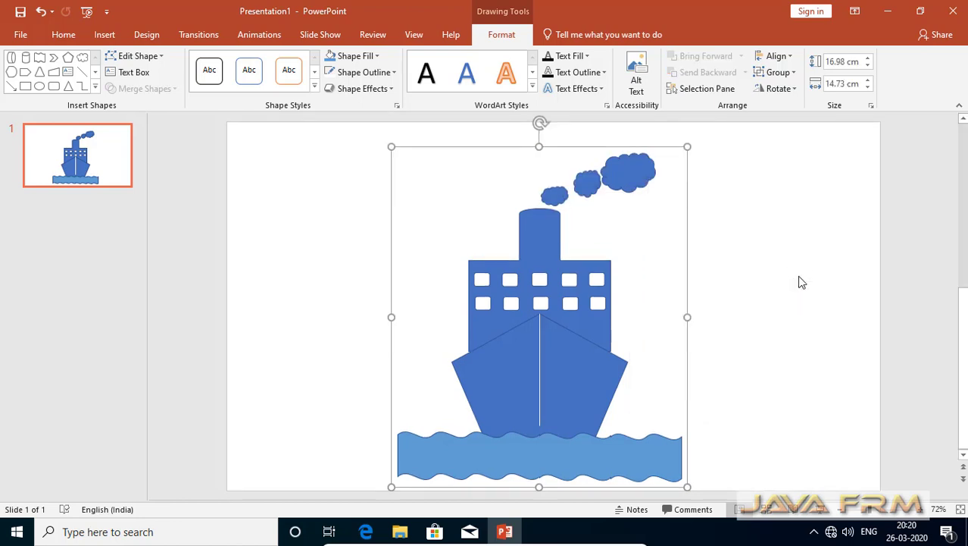
pyautogui.click(758, 282)
pyautogui.moveTo(557, 326)
pyautogui.mouseDown()
pyautogui.moveTo(592, 321)
pyautogui.moveTo(578, 329)
pyautogui.mouseUp()
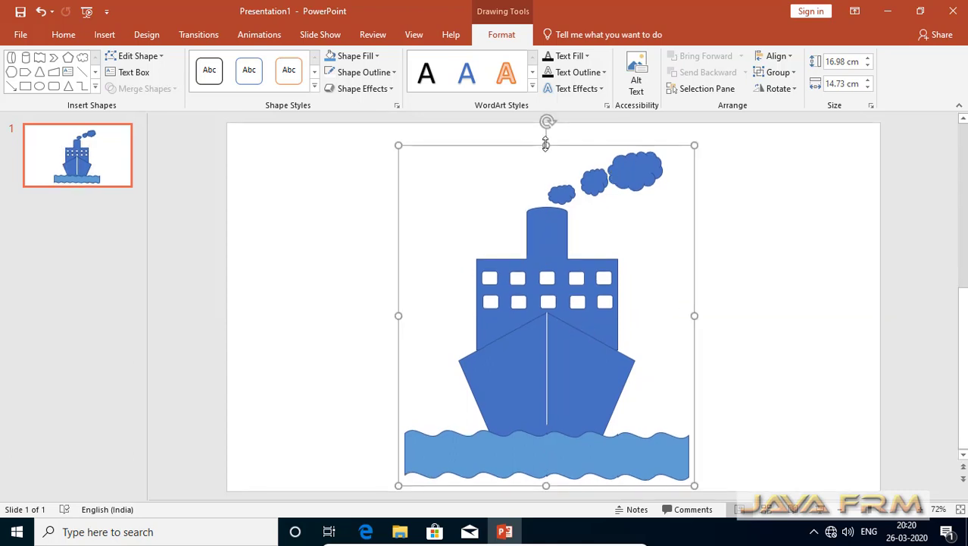
# - Shrink the ship group to 12.29 cm tall, narrow it, and move it left
pyautogui.moveTo(546, 145); pyautogui.dragTo(539, 235)
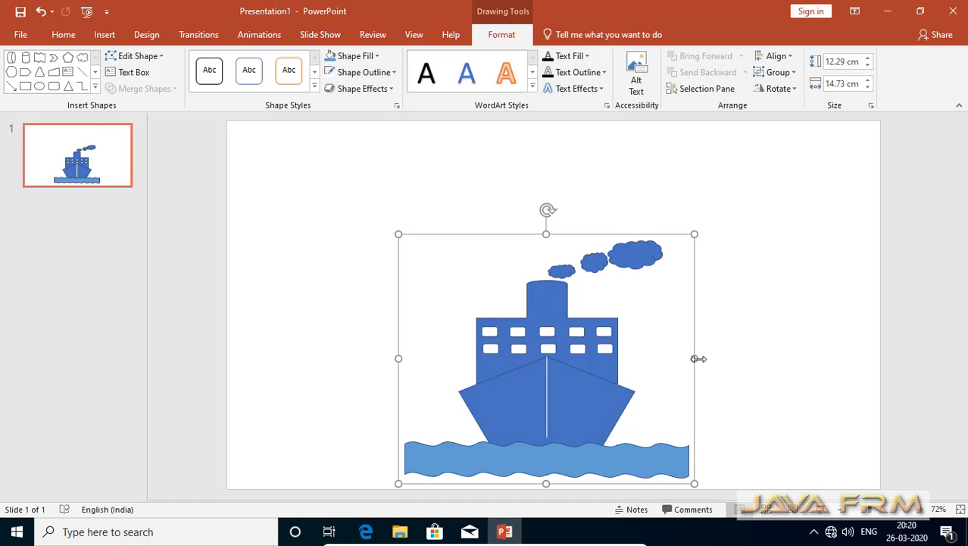
pyautogui.moveTo(699, 359); pyautogui.dragTo(582, 359)
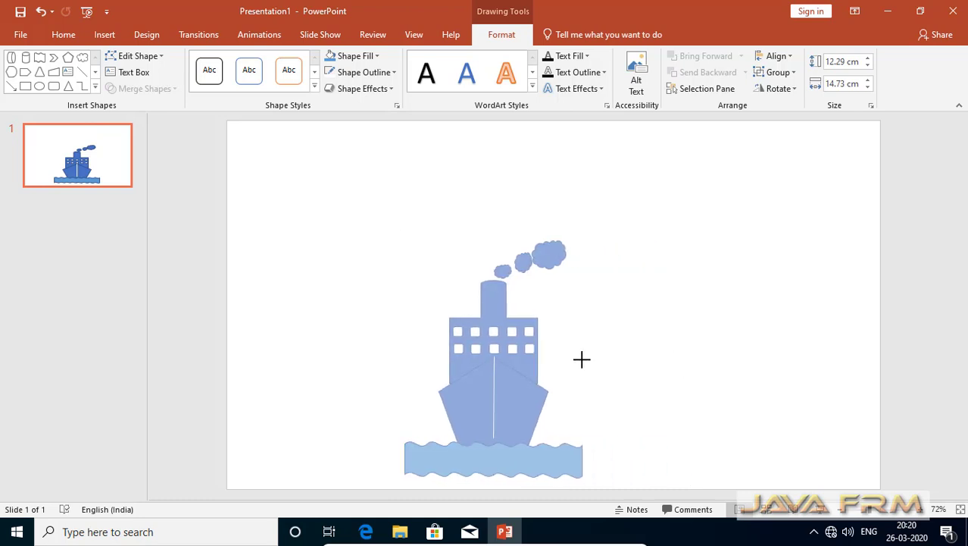
pyautogui.moveTo(582, 359); pyautogui.dragTo(606, 363)
pyautogui.moveTo(501, 374)
pyautogui.mouseDown()
pyautogui.moveTo(419, 361)
pyautogui.moveTo(348, 377)
pyautogui.mouseUp()
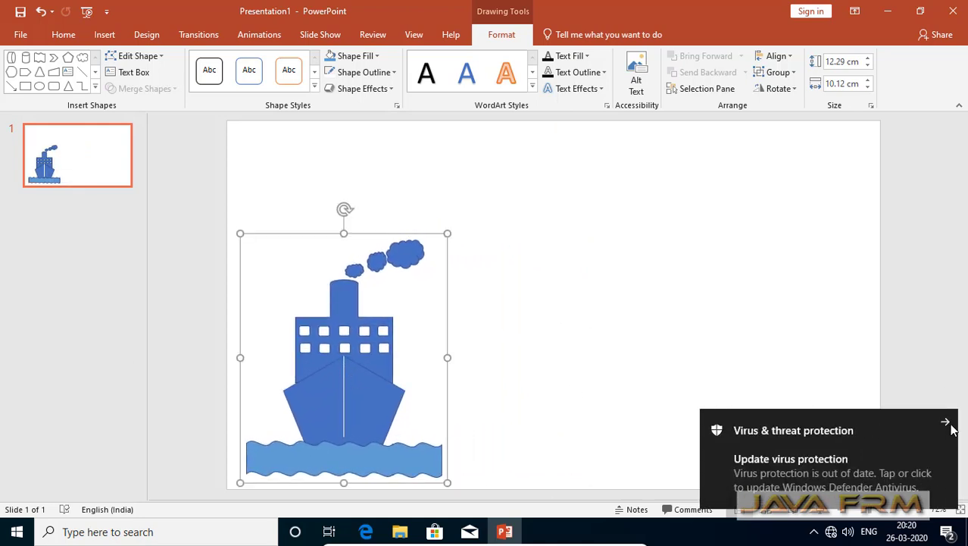
pyautogui.click(948, 423)
# - Copy and paste the ship, placing the duplicate beside the original
pyautogui.rightClick(357, 390)
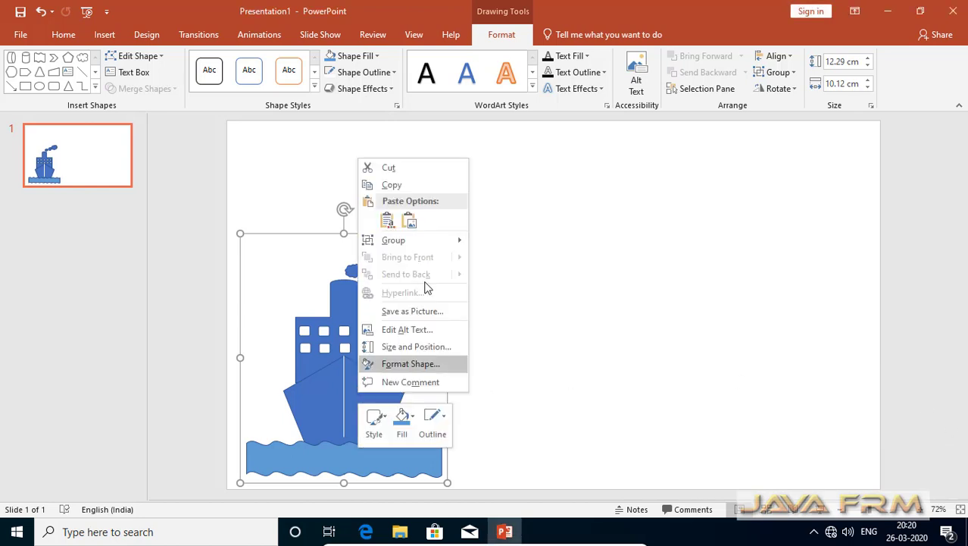
pyautogui.click(391, 185)
pyautogui.rightClick(575, 336)
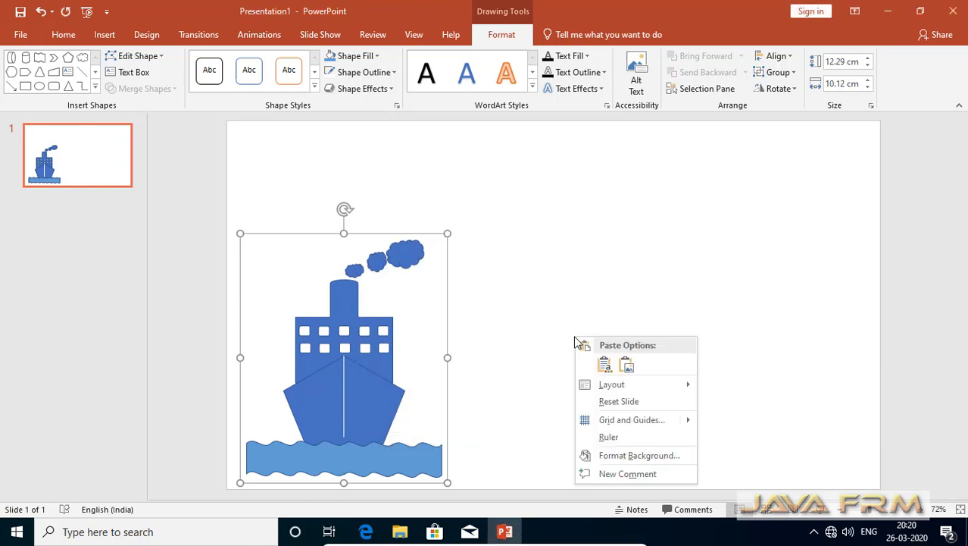
pyautogui.click(604, 365)
pyautogui.moveTo(353, 383); pyautogui.dragTo(461, 383)
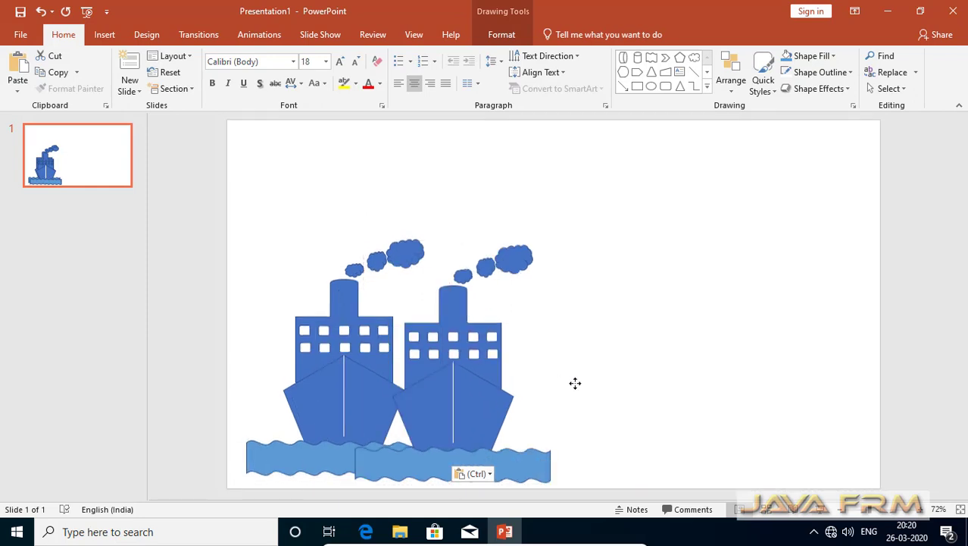
pyautogui.moveTo(576, 383); pyautogui.dragTo(567, 381)
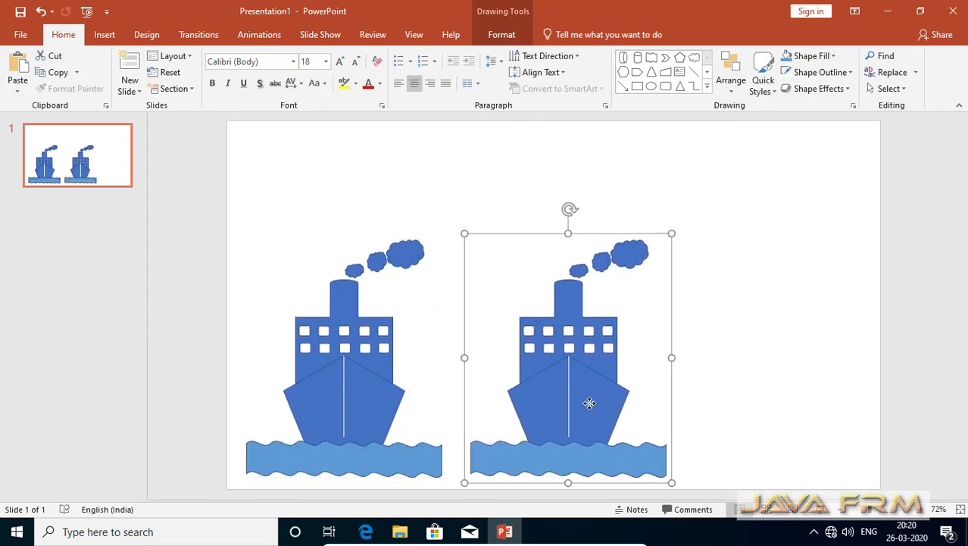
pyautogui.click(589, 403)
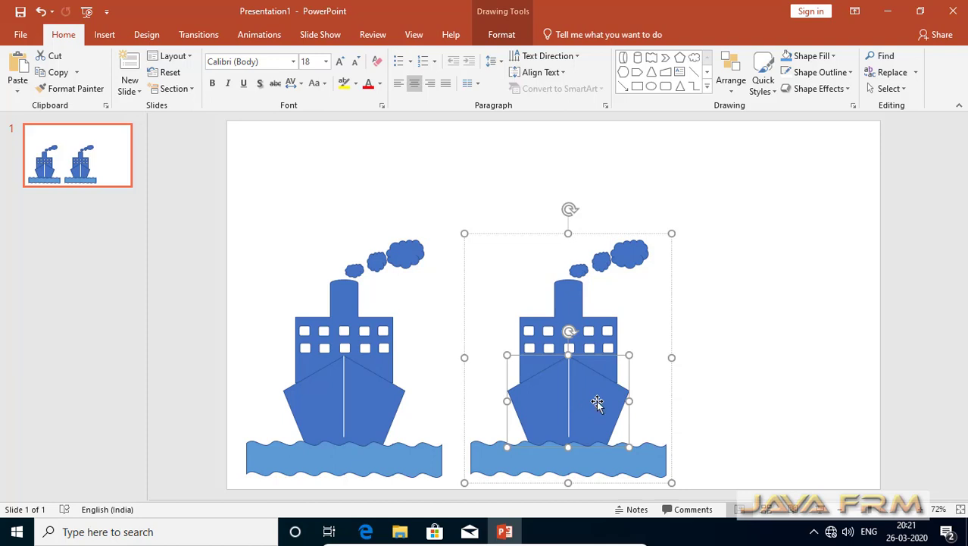
# - Apply the black shape style to the second ship's hull and cabin
pyautogui.click(502, 38)
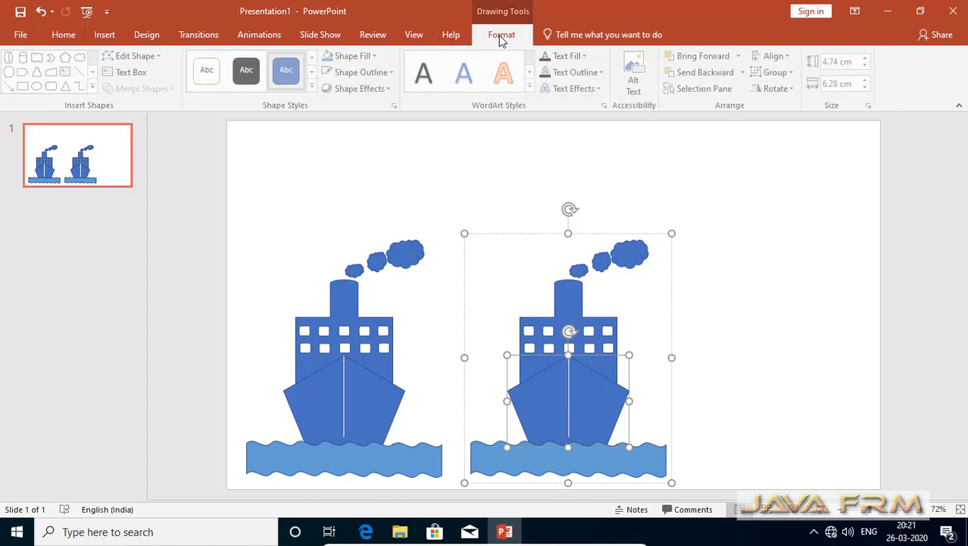
pyautogui.click(253, 81)
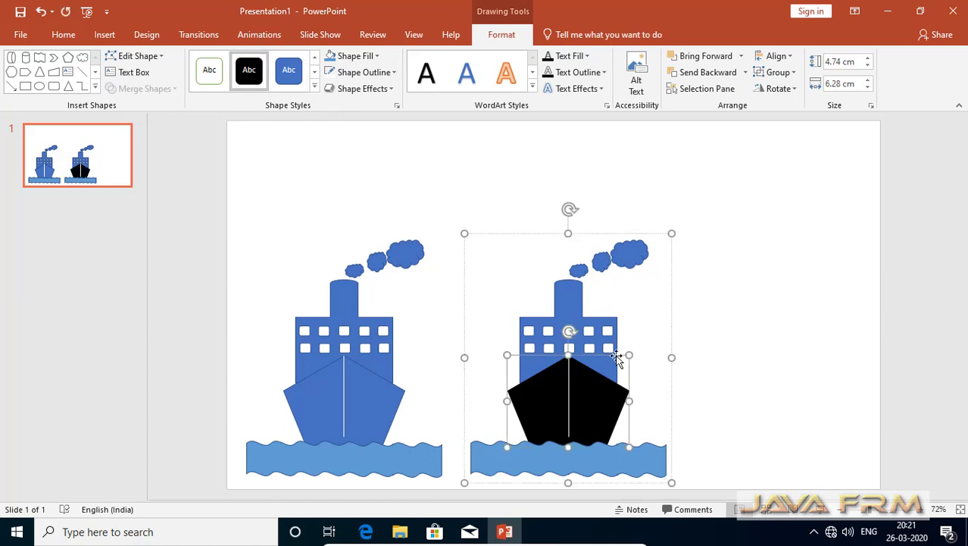
pyautogui.click(607, 366)
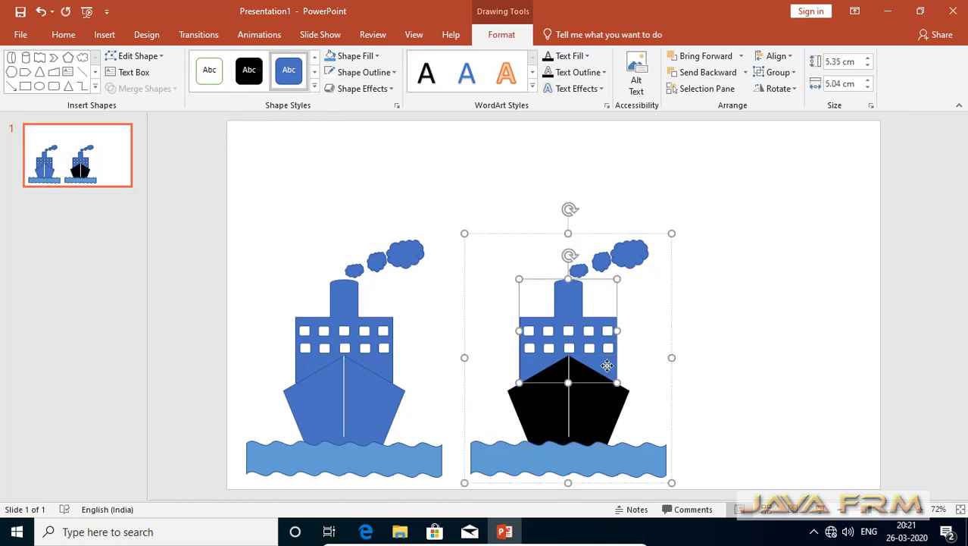
pyautogui.click(256, 82)
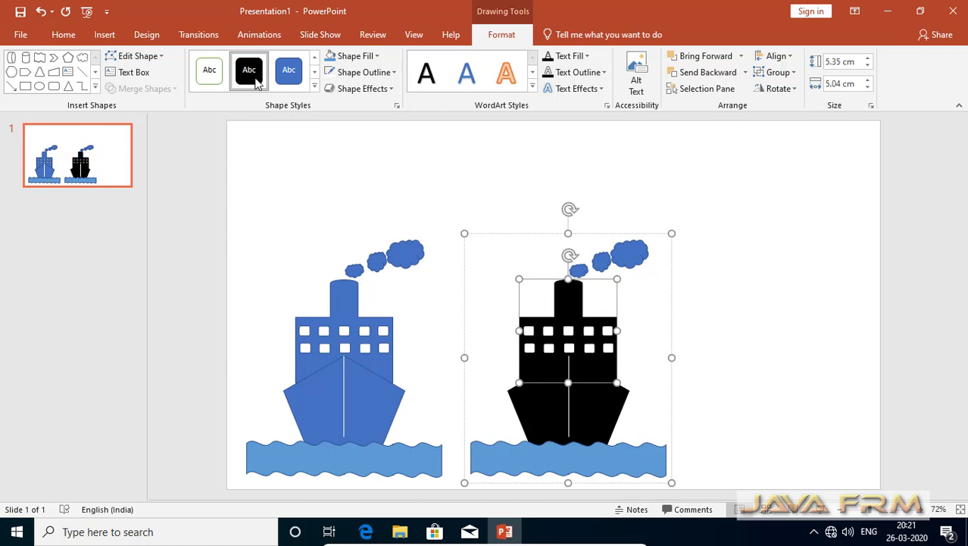
# - Give the second ship's three smoke clouds a white fill and black outline
pyautogui.click(588, 271)
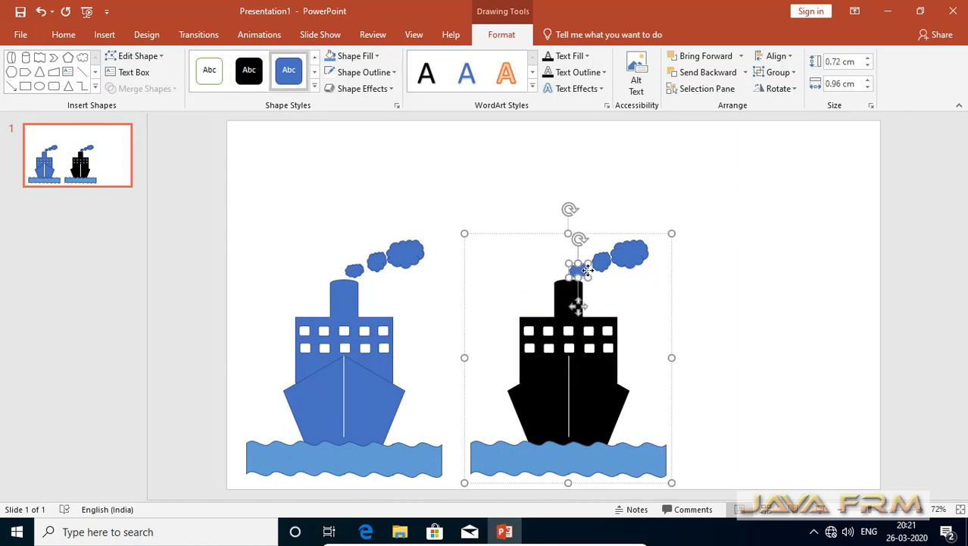
pyautogui.keyDown('shift'); pyautogui.click(600, 265); pyautogui.keyUp('shift')
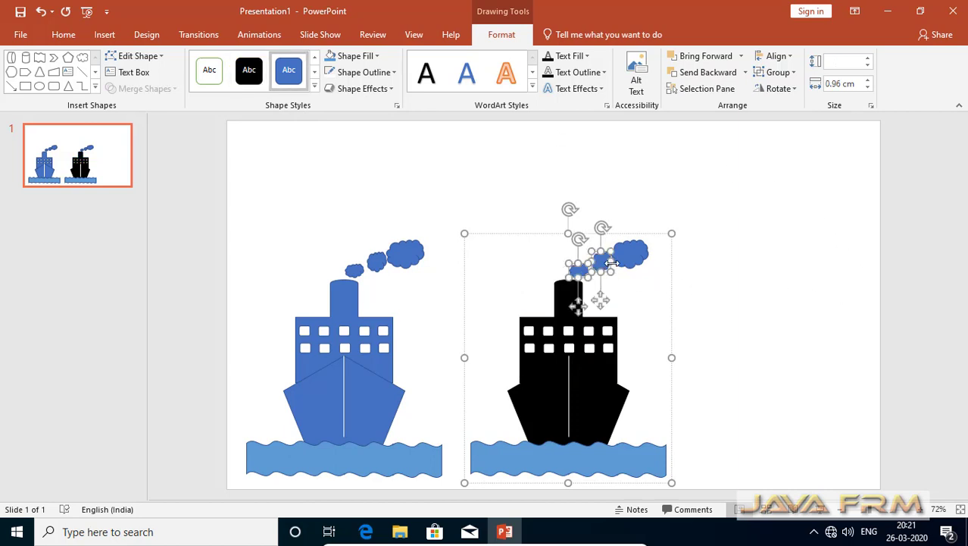
pyautogui.keyDown('shift'); pyautogui.click(632, 256); pyautogui.keyUp('shift')
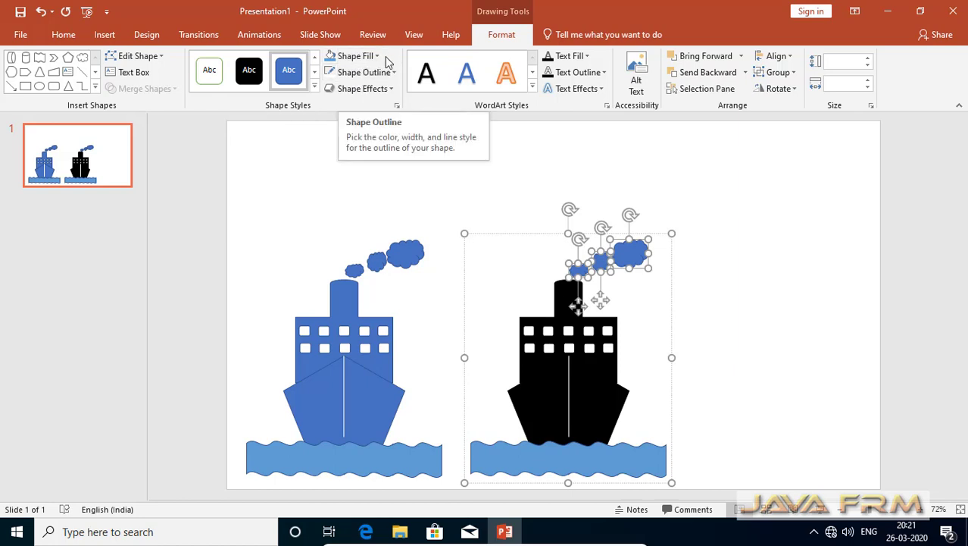
pyautogui.click(378, 59)
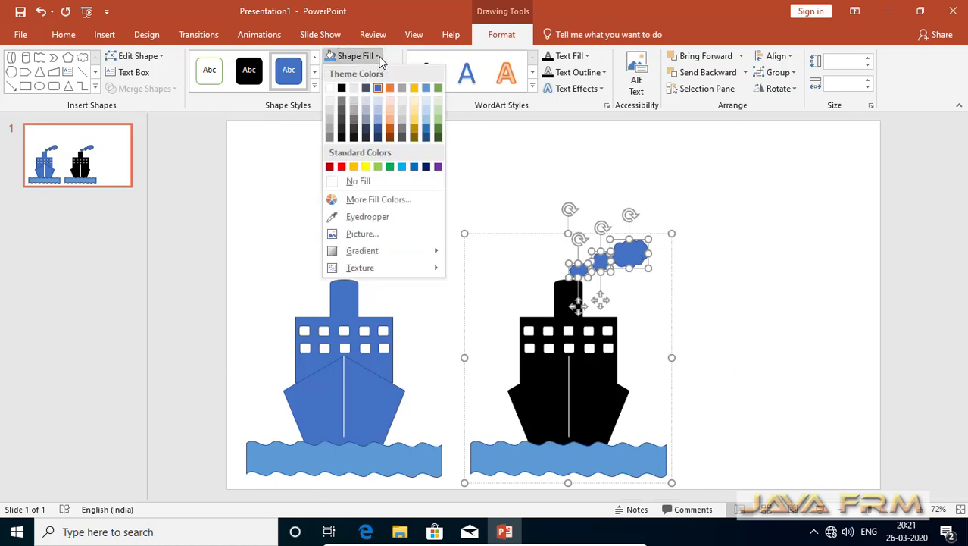
pyautogui.click(330, 90)
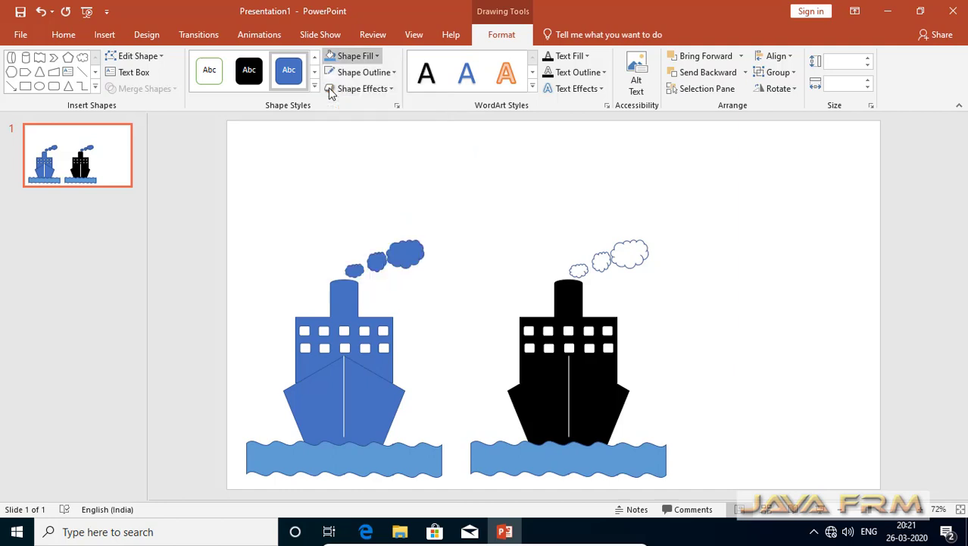
pyautogui.click(395, 74)
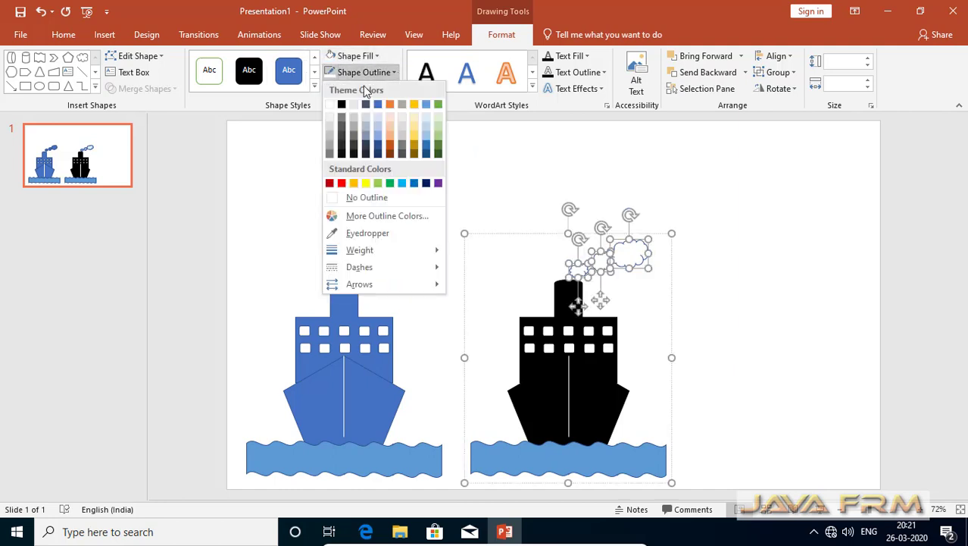
pyautogui.click(341, 105)
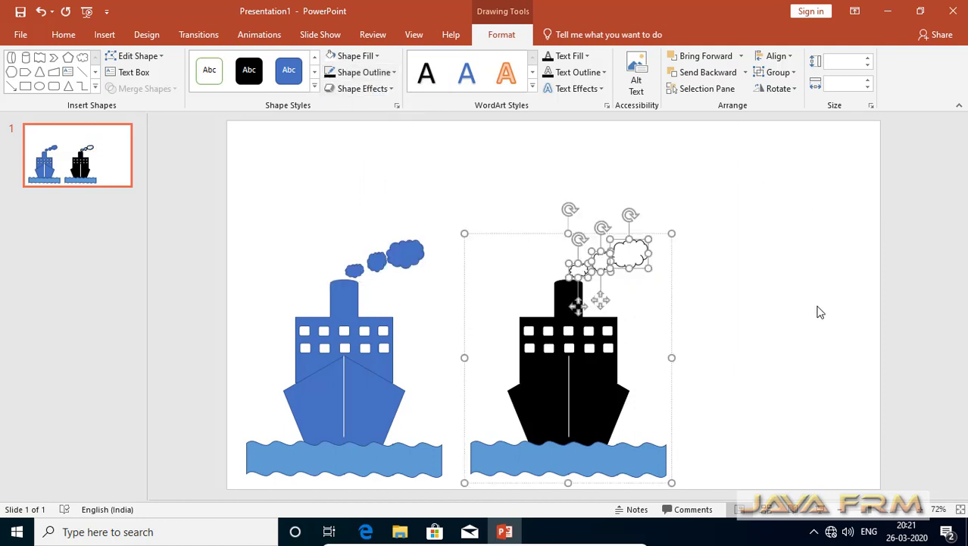
pyautogui.click(779, 305)
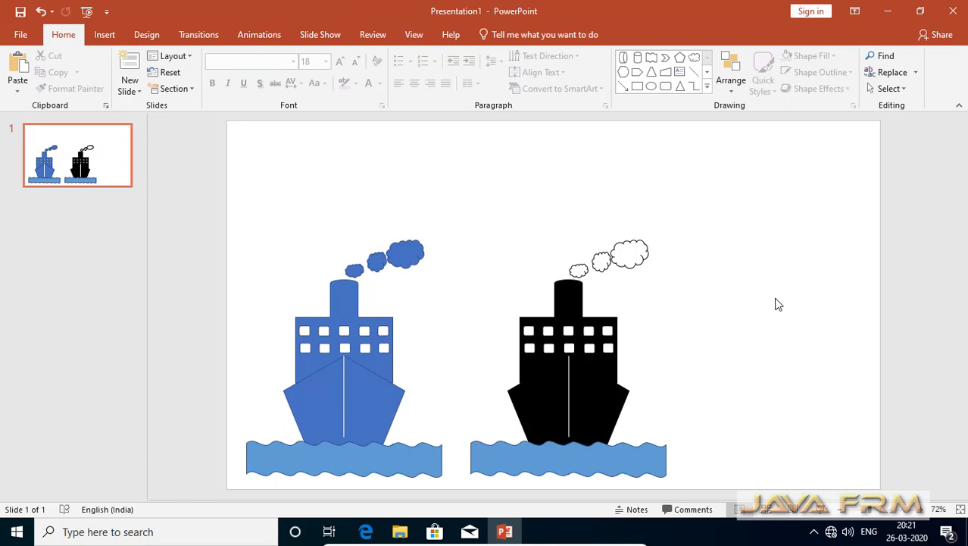
# - Set the black ship's hull outline to white
pyautogui.click(612, 400)
pyautogui.click(599, 407)
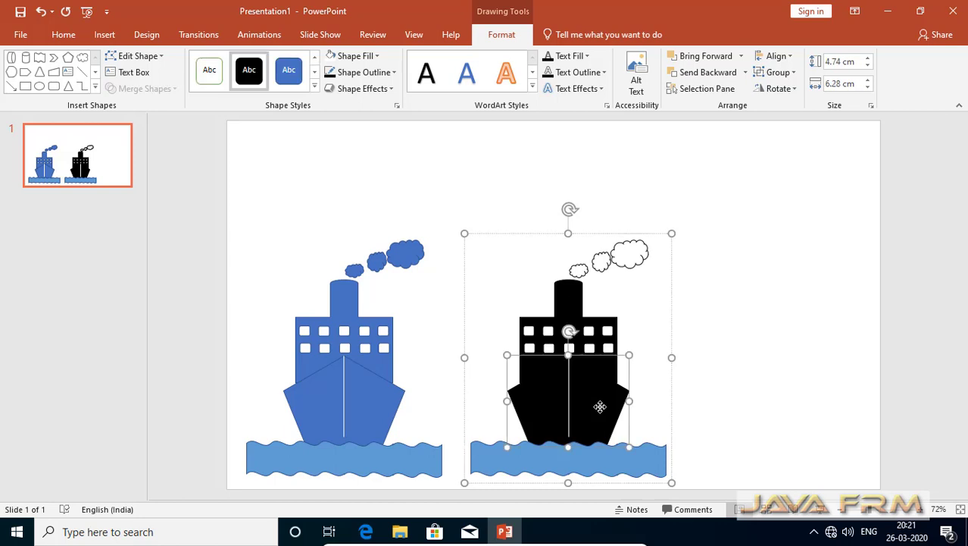
pyautogui.click(394, 73)
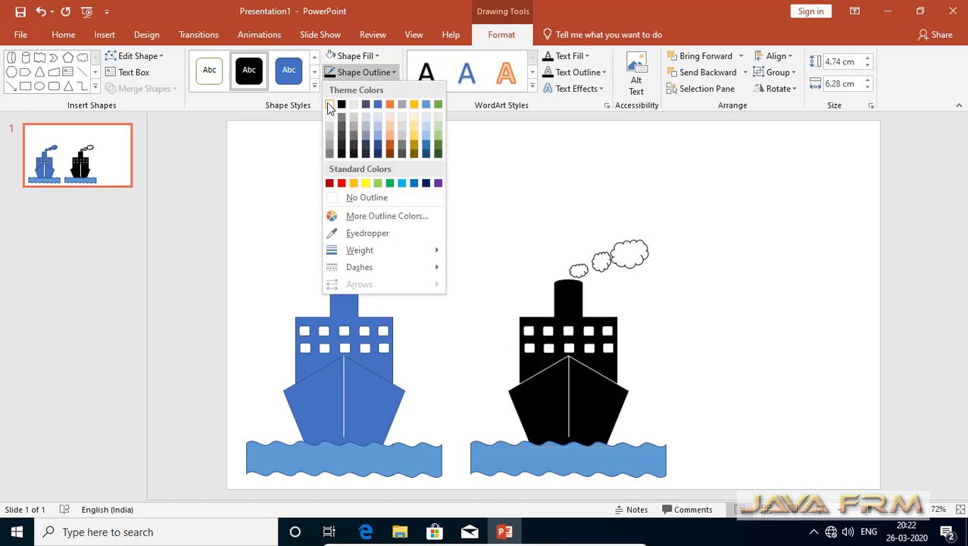
pyautogui.click(329, 106)
pyautogui.click(796, 361)
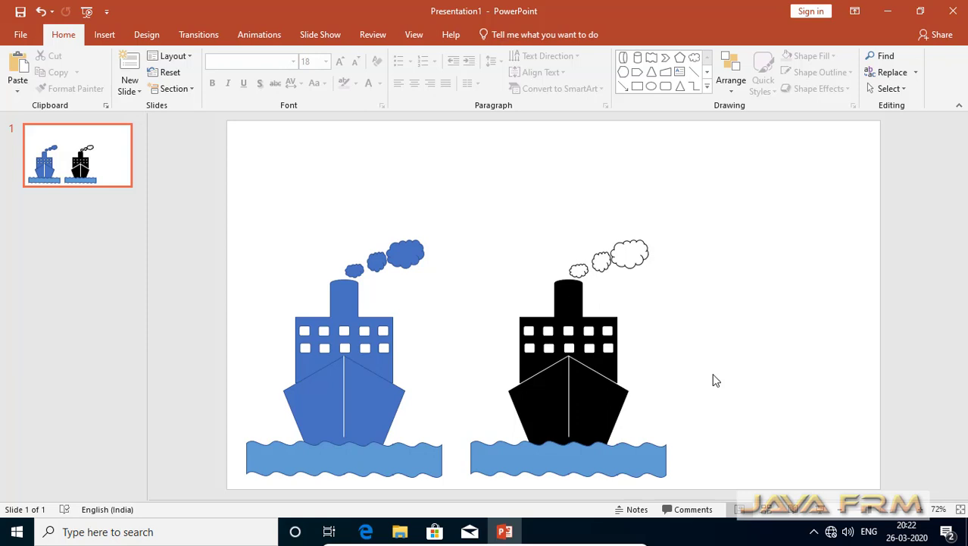
# - Move the black ship to the slide's right edge and shift the blue ship slightly right
pyautogui.moveTo(610, 401)
pyautogui.mouseDown()
pyautogui.moveTo(769, 411)
pyautogui.moveTo(769, 403)
pyautogui.mouseUp()
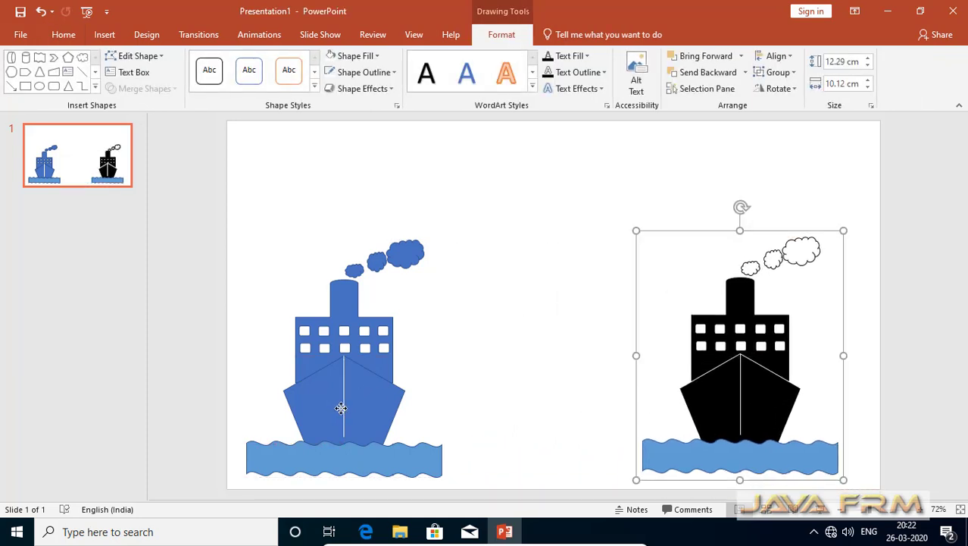
pyautogui.moveTo(340, 407); pyautogui.dragTo(366, 407)
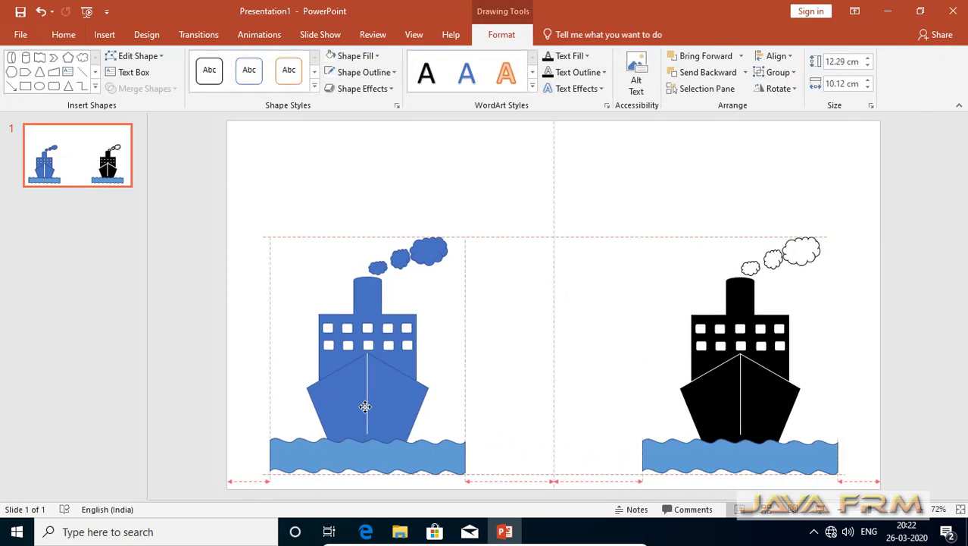
pyautogui.click(596, 402)
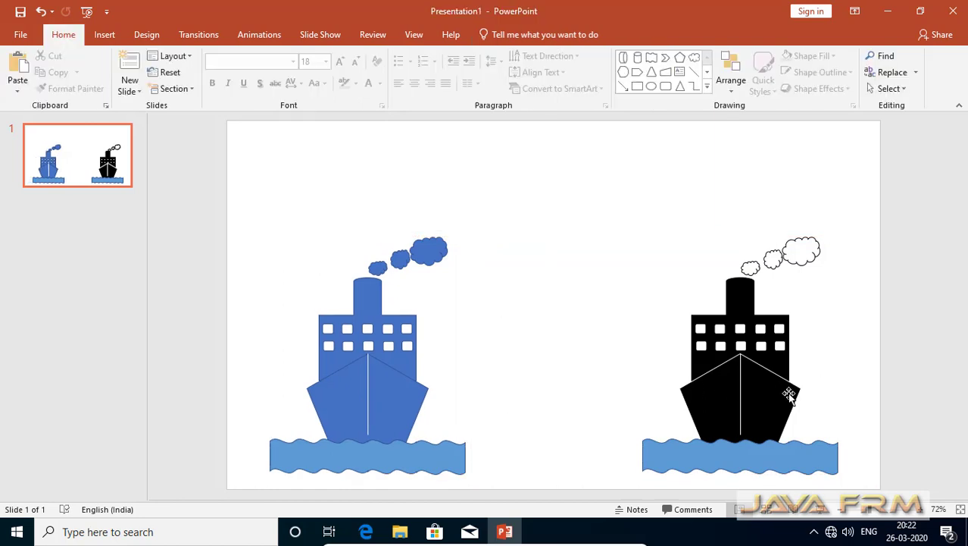
pyautogui.moveTo(757, 406); pyautogui.dragTo(791, 403)
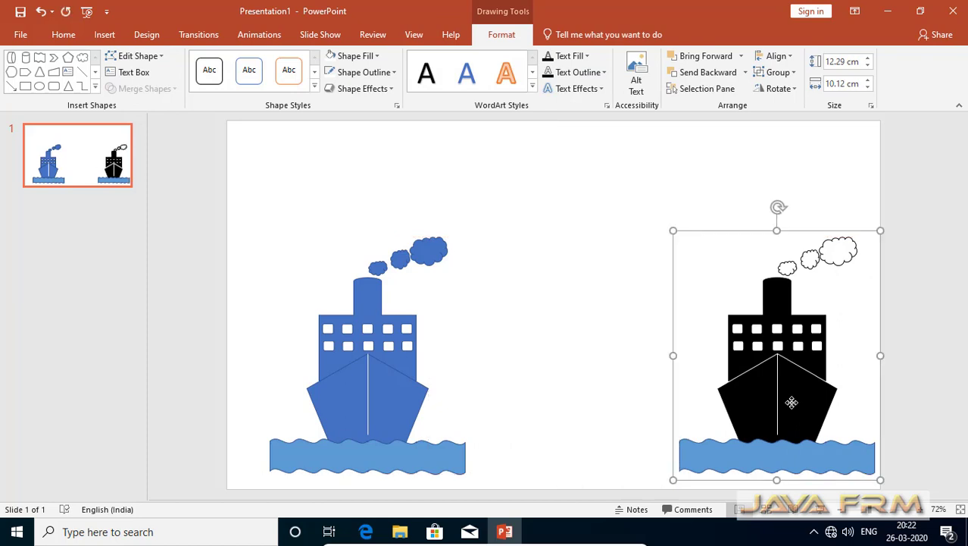
# - Paste another black ship and align it in the middle between the other two
pyautogui.hotkey('ctrl', 'v')
pyautogui.moveTo(746, 386)
pyautogui.mouseDown()
pyautogui.moveTo(551, 358)
pyautogui.moveTo(535, 386)
pyautogui.mouseUp()
pyautogui.moveTo(538, 380); pyautogui.dragTo(536, 378)
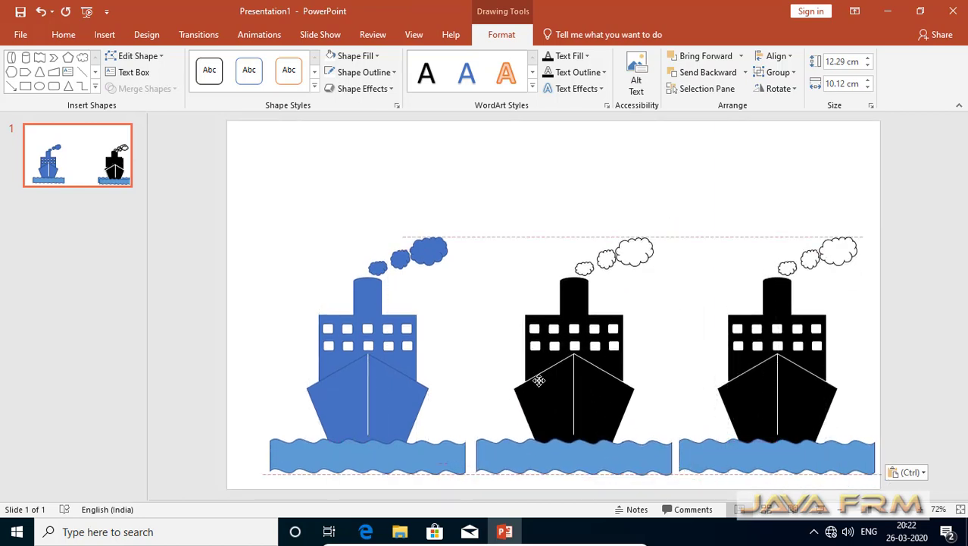
pyautogui.click(732, 244)
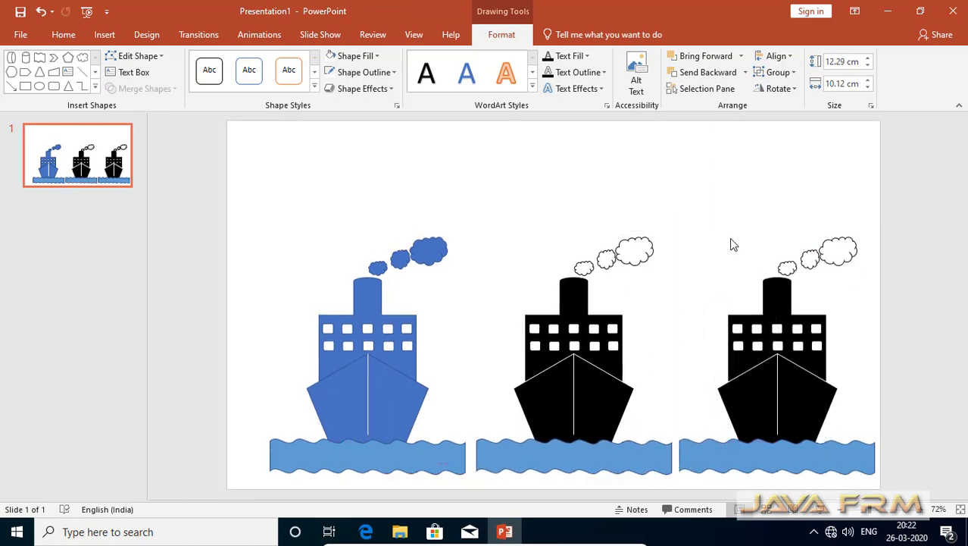
pyautogui.click(619, 369)
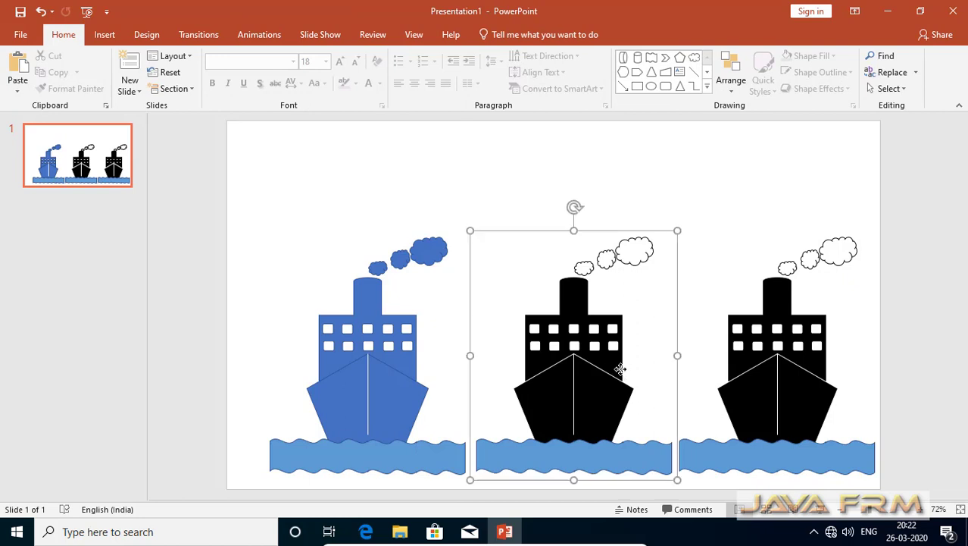
# - Give the middle ship's hull and its thin centre line black outlines
pyautogui.click(611, 409)
pyautogui.keyDown('ctrl'); pyautogui.click(613, 371); pyautogui.keyUp('ctrl')
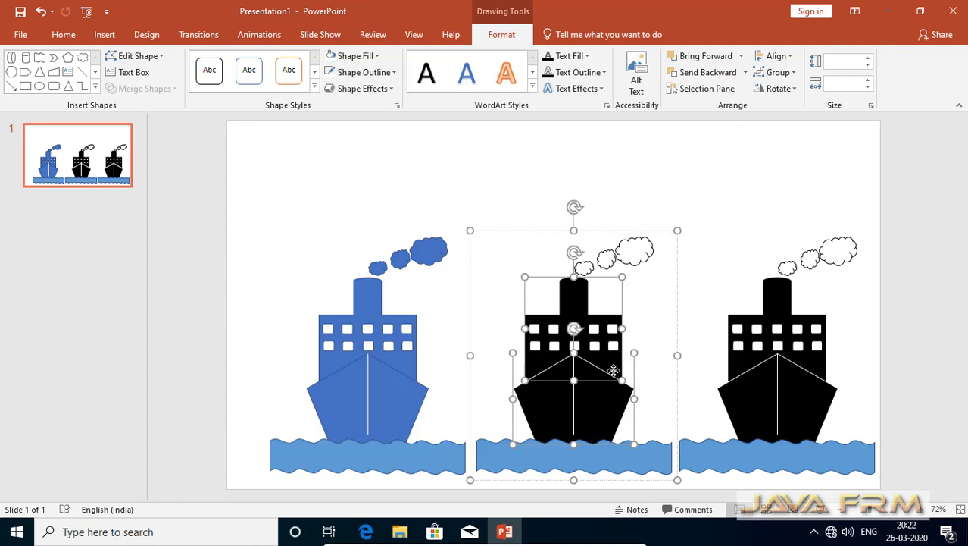
pyautogui.click(377, 56)
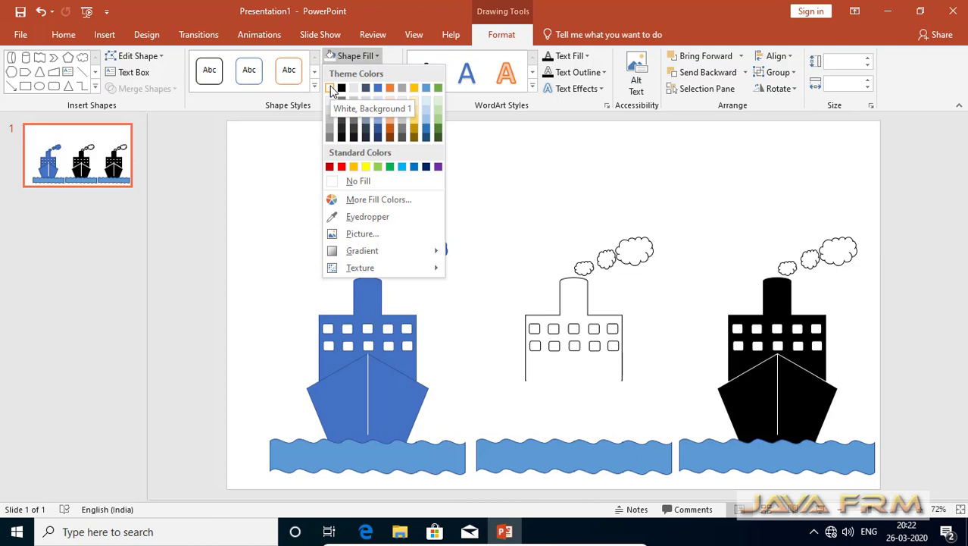
pyautogui.click(701, 182)
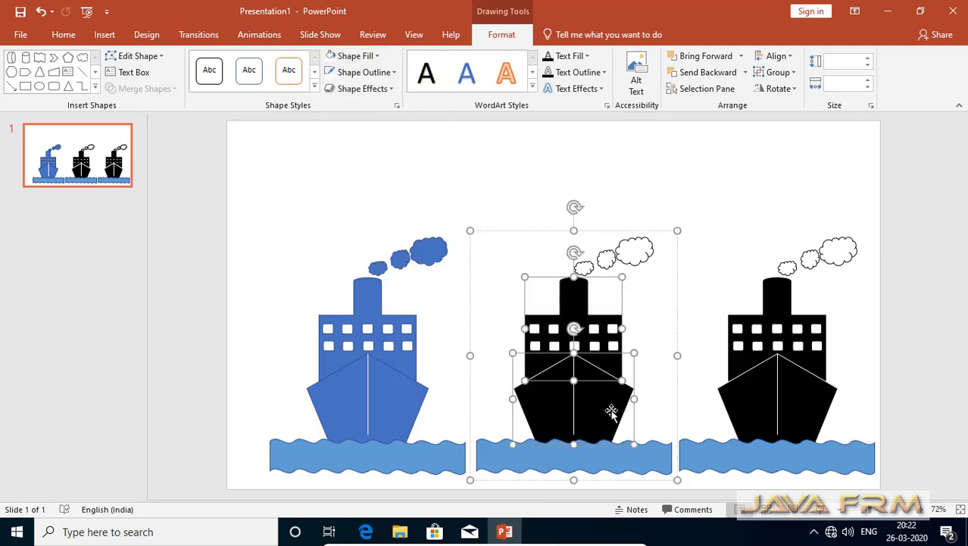
pyautogui.click(710, 261)
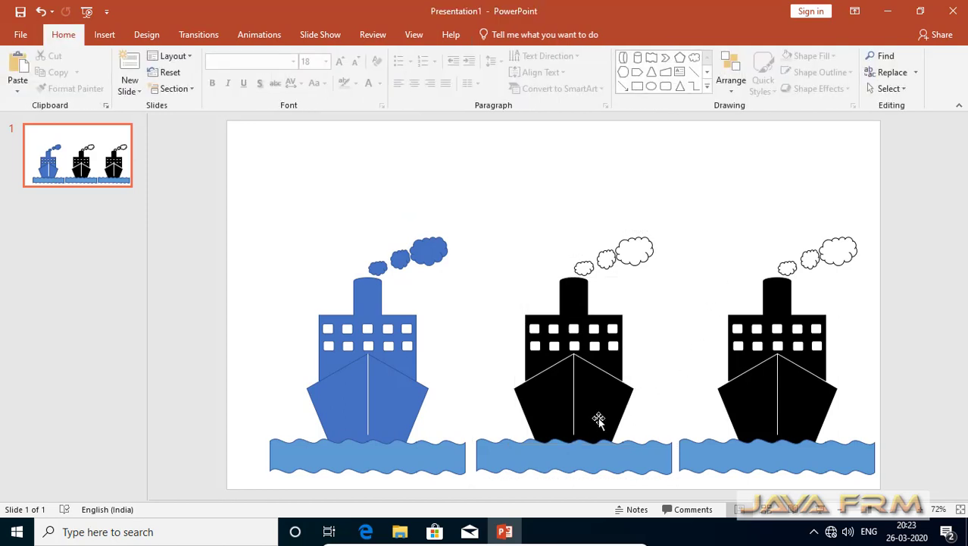
pyautogui.click(607, 372)
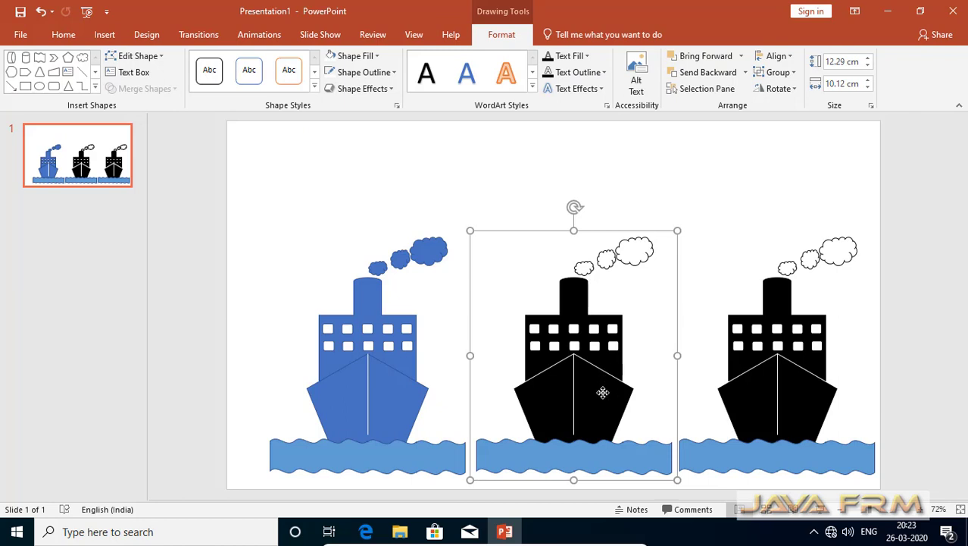
pyautogui.click(604, 395)
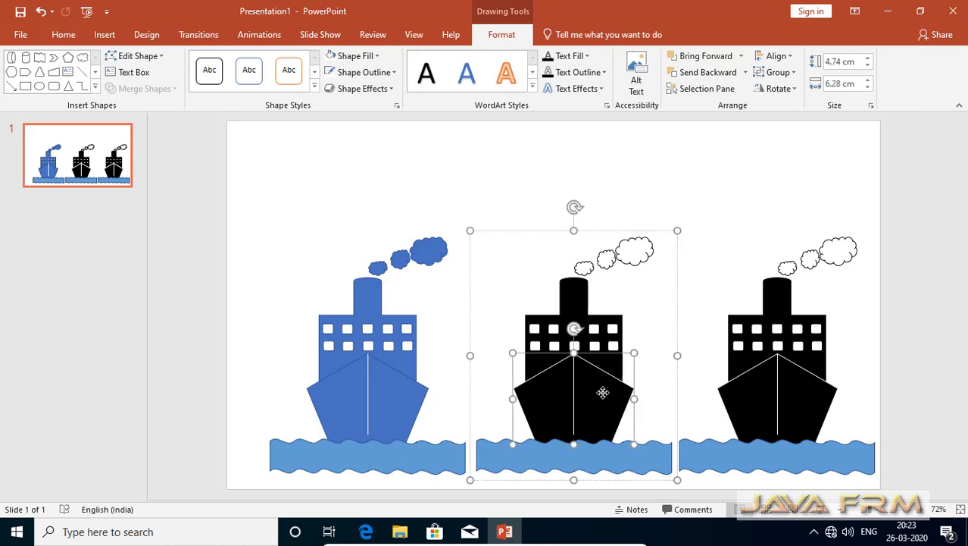
pyautogui.click(393, 72)
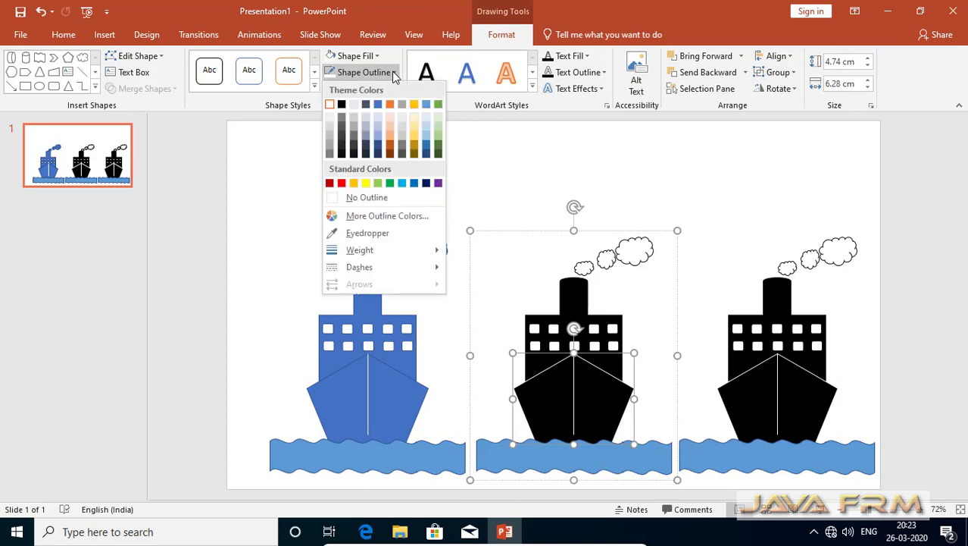
pyautogui.click(341, 104)
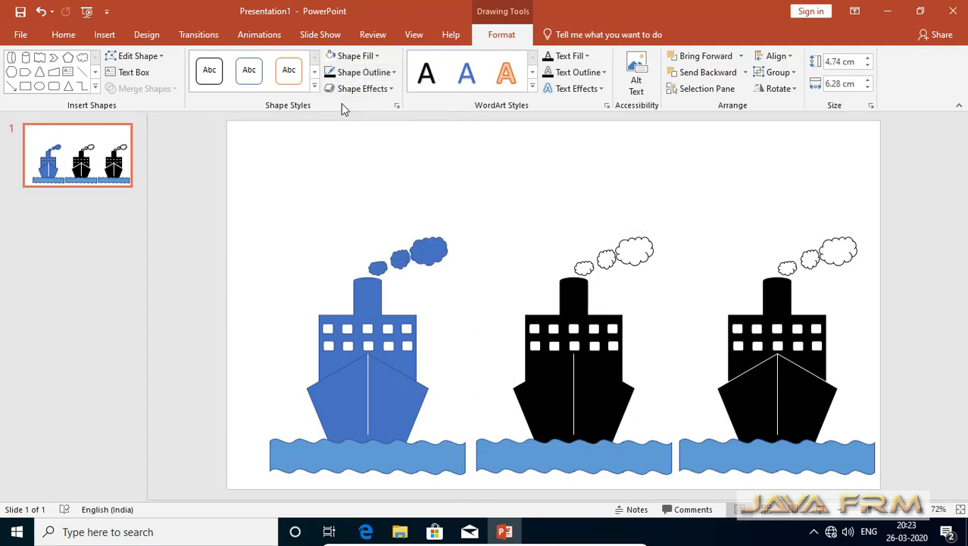
pyautogui.click(575, 400)
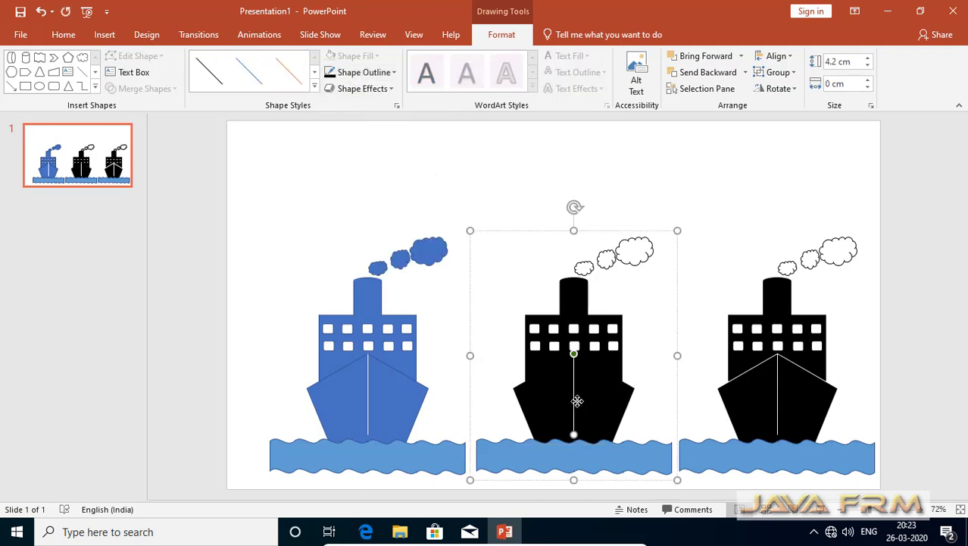
pyautogui.click(393, 72)
pyautogui.click(342, 106)
# - Fill the middle ship's hull and cabin with white
pyautogui.click(612, 417)
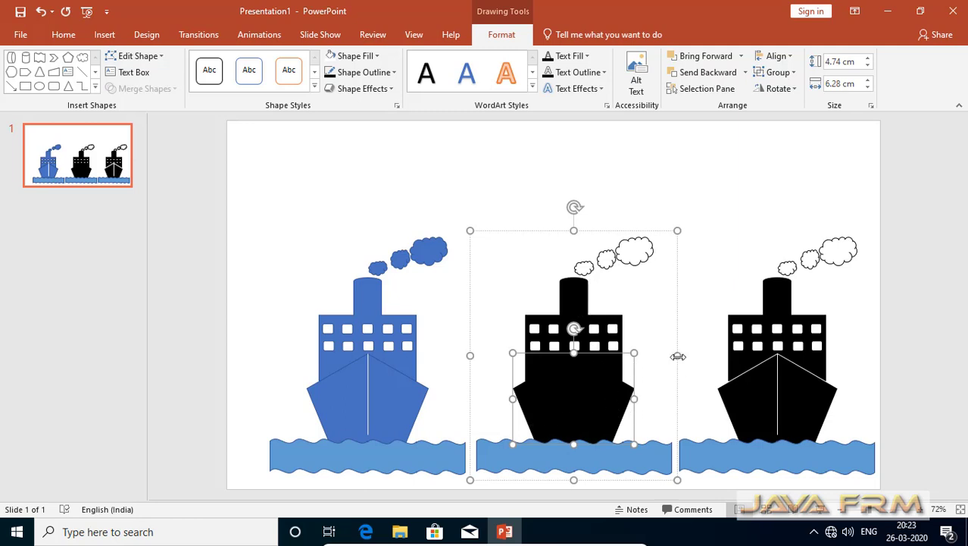
pyautogui.click(378, 58)
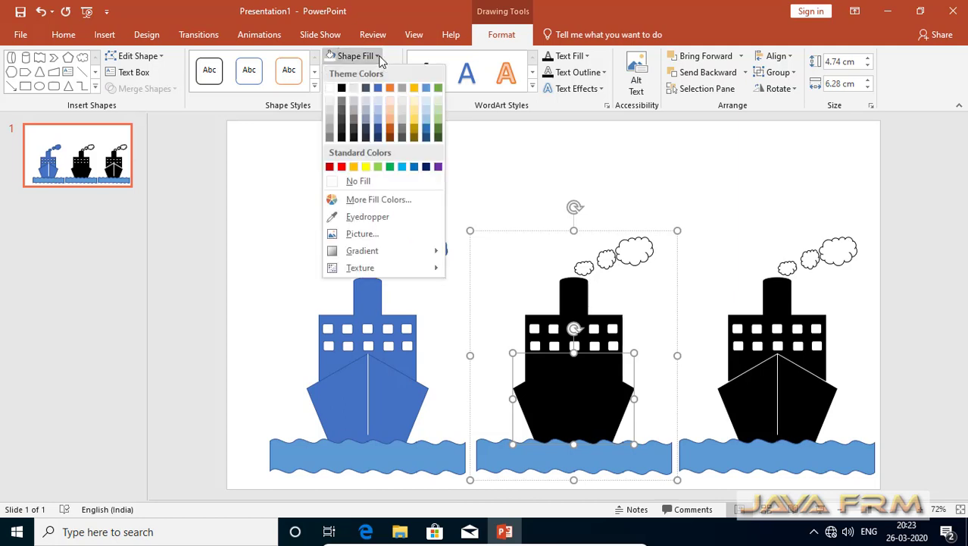
pyautogui.click(331, 90)
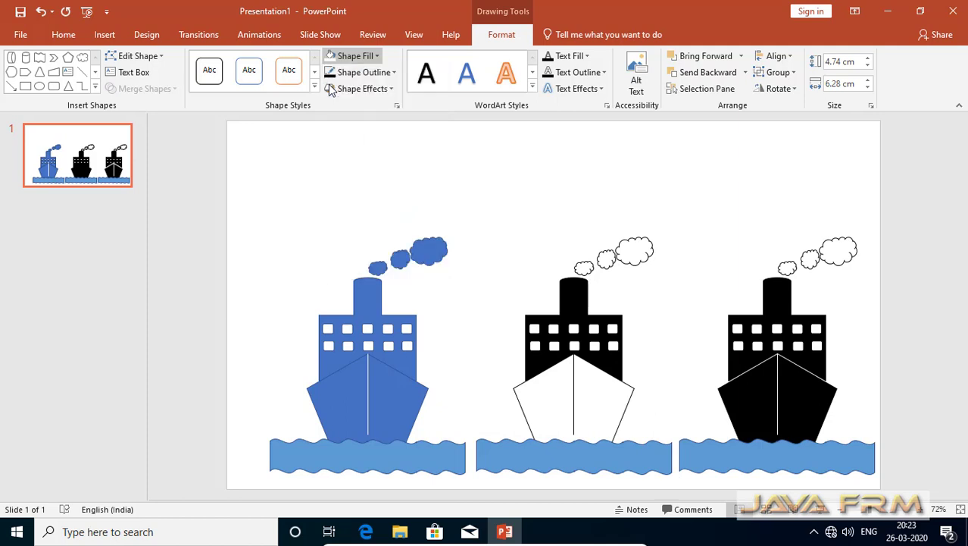
pyautogui.click(615, 370)
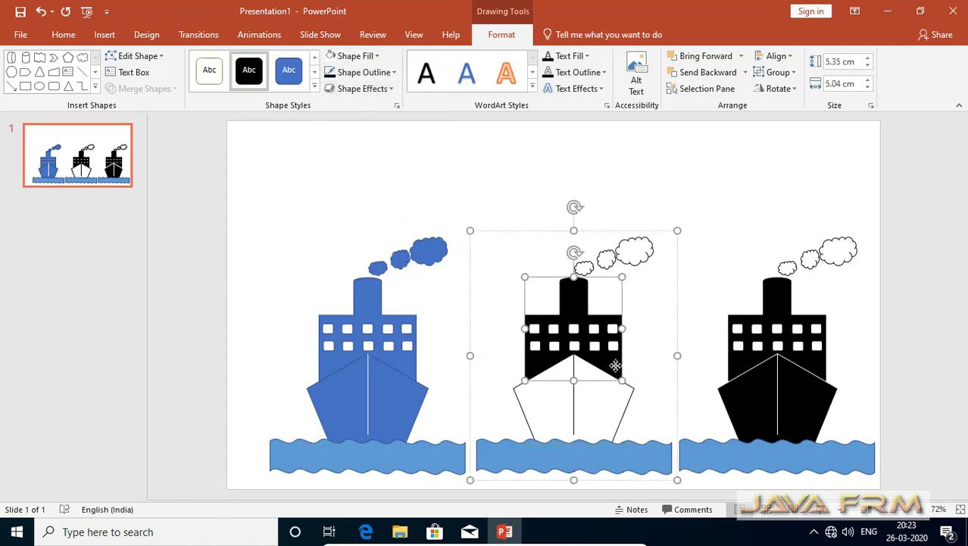
pyautogui.click(375, 56)
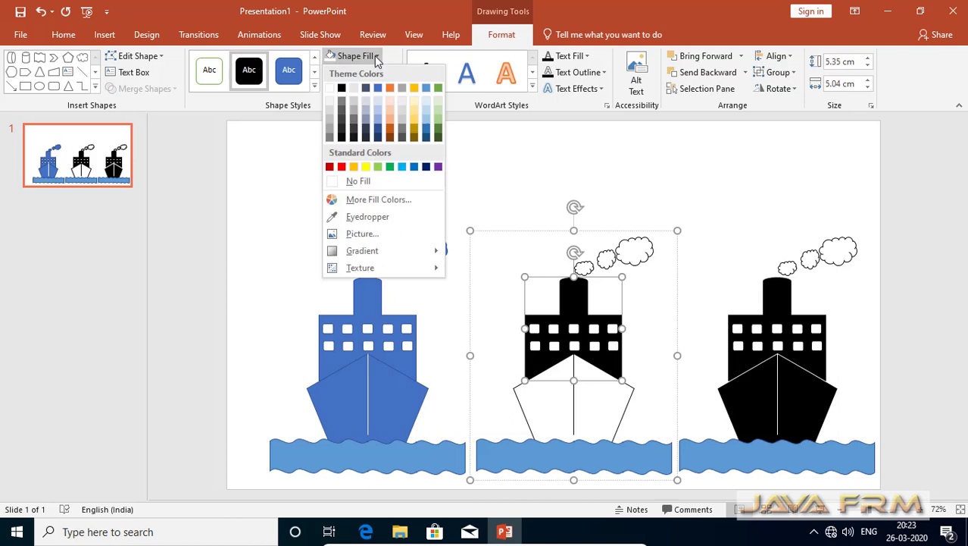
pyautogui.click(330, 90)
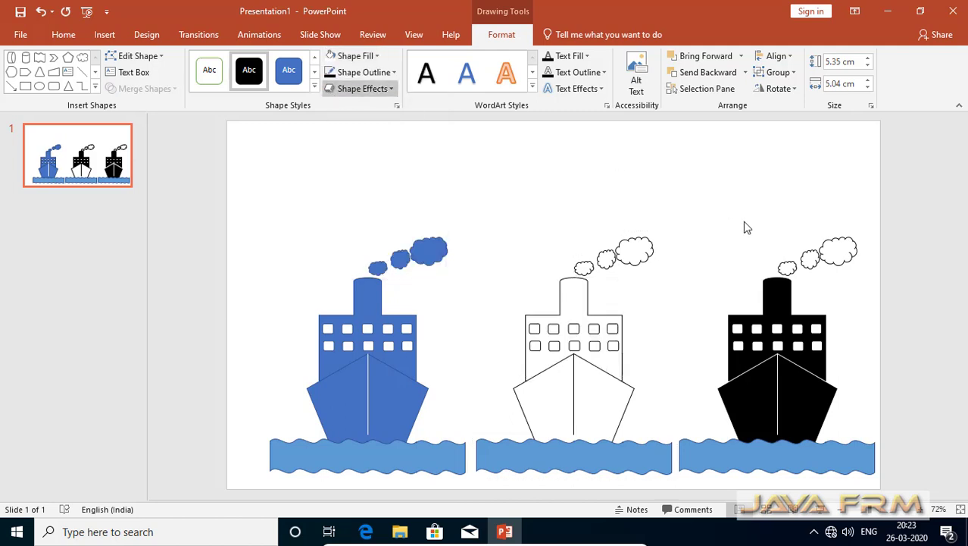
pyautogui.click(710, 184)
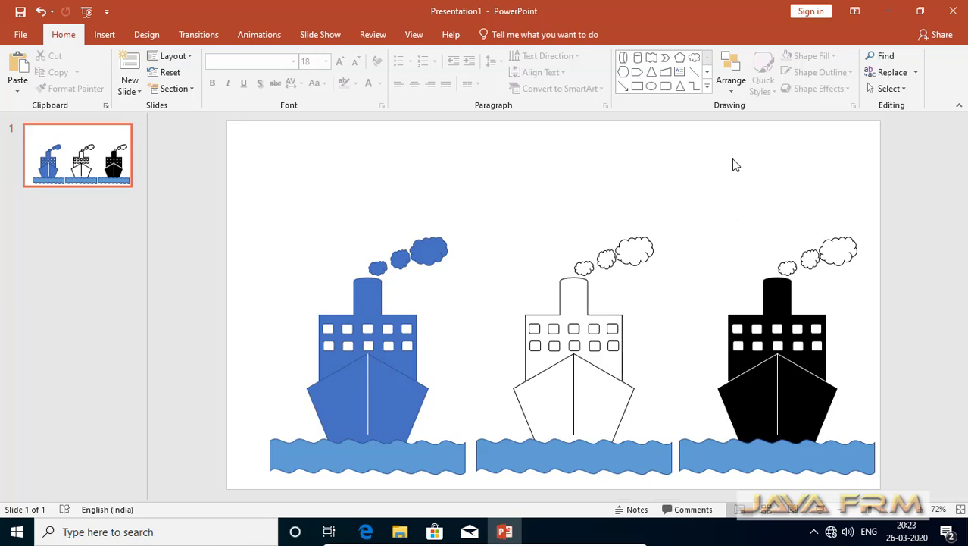
# - Draw a text box above the three ships and position it
pyautogui.click(102, 35)
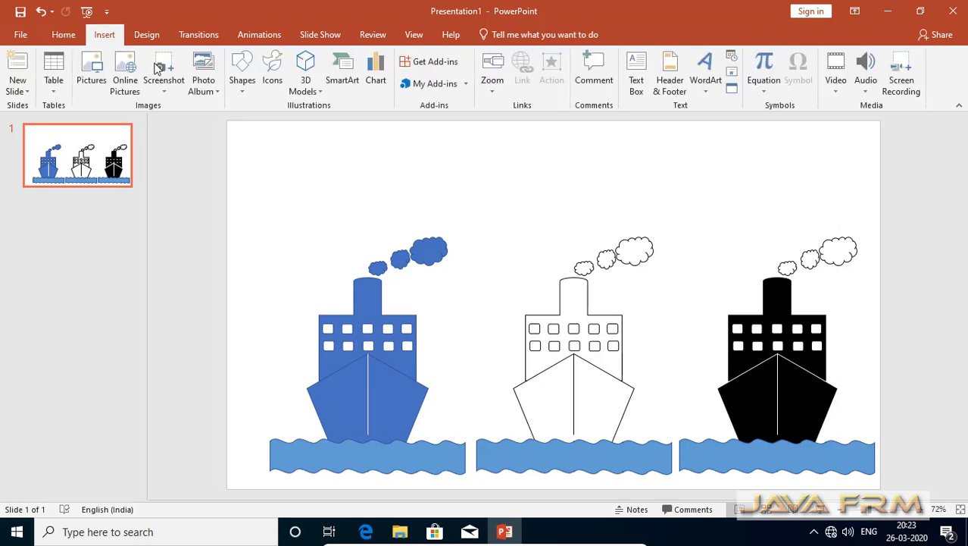
pyautogui.click(243, 76)
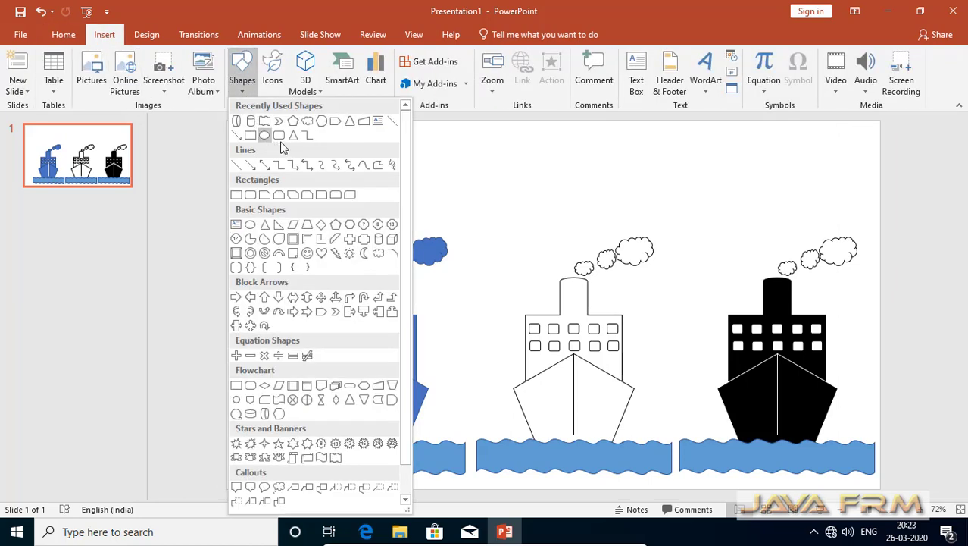
pyautogui.click(379, 121)
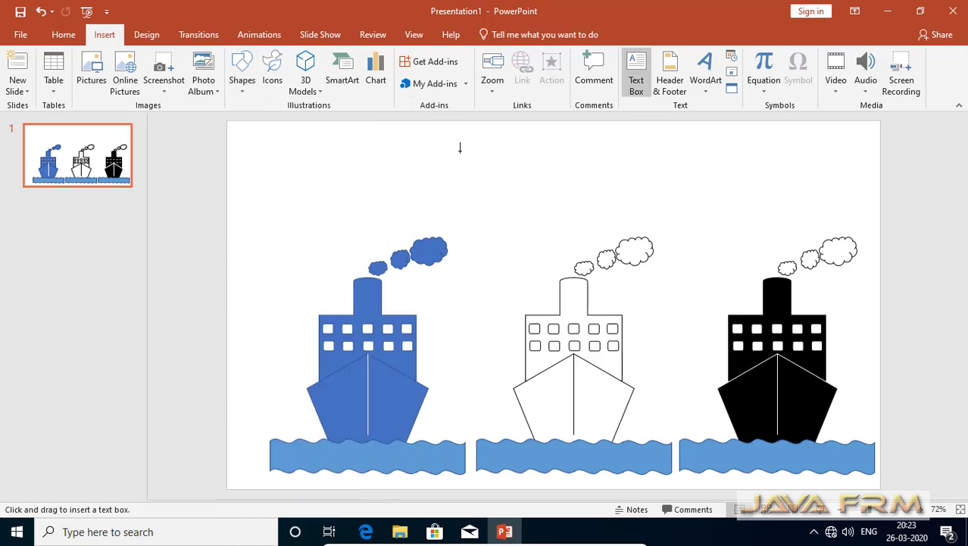
pyautogui.moveTo(460, 147); pyautogui.dragTo(766, 225)
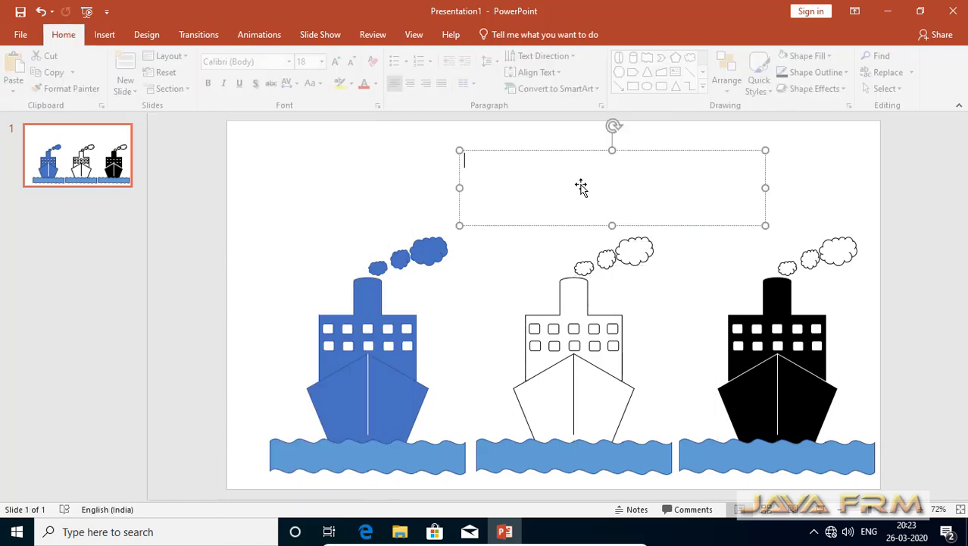
pyautogui.click(611, 225)
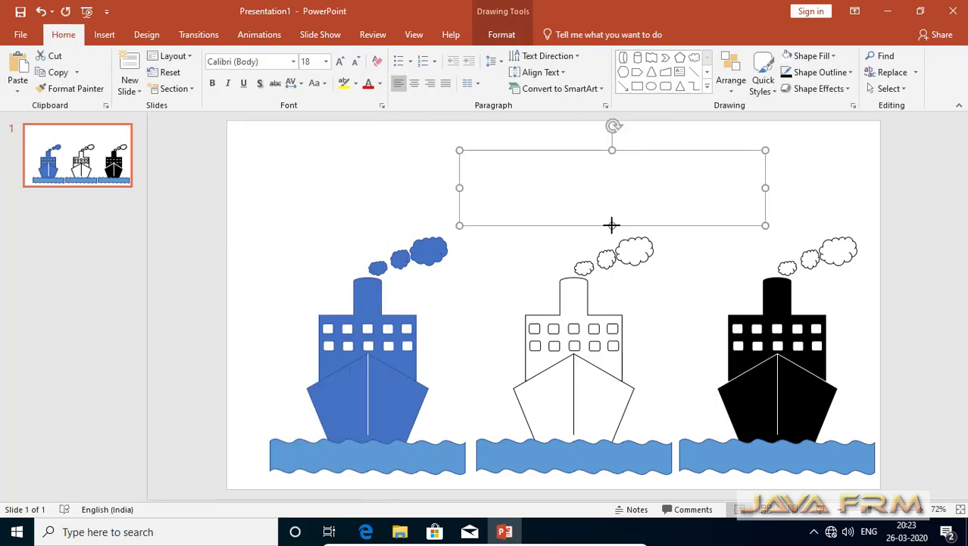
pyautogui.moveTo(615, 225)
pyautogui.mouseDown()
pyautogui.moveTo(577, 212)
pyautogui.moveTo(565, 186)
pyautogui.mouseUp()
# - Type the title text 'SimpleShi (Front View) icon Drawing on Powerpin' into the box
pyautogui.rightClick(622, 191)
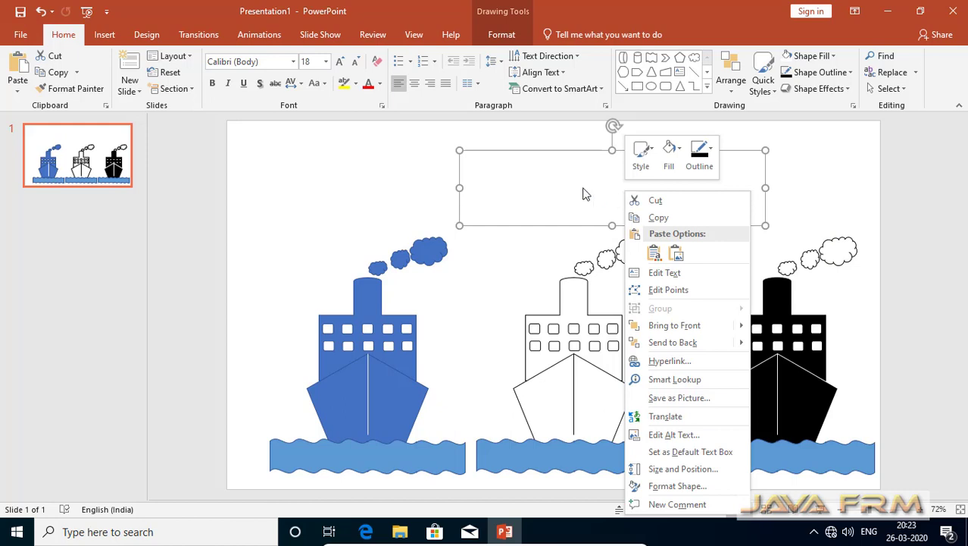
pyautogui.click(664, 273)
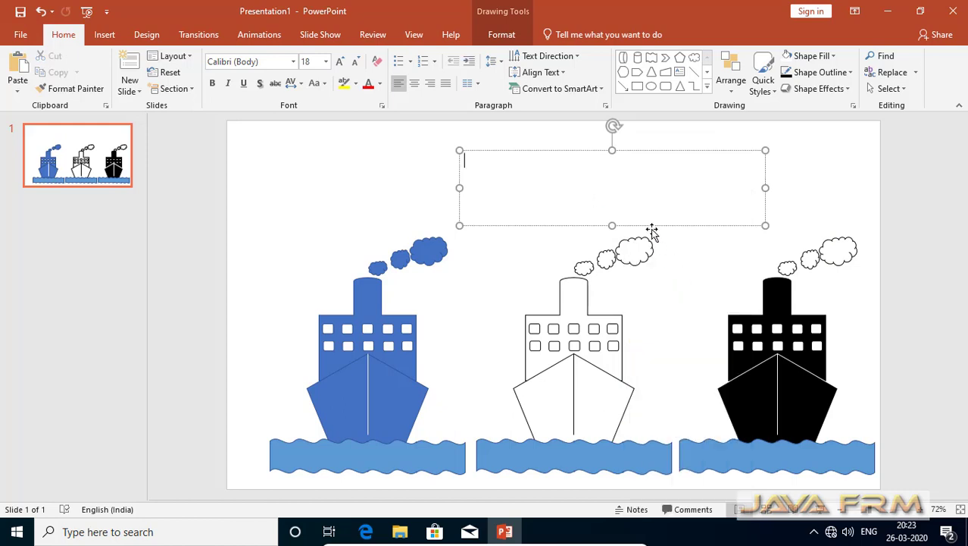
pyautogui.write('Simp')
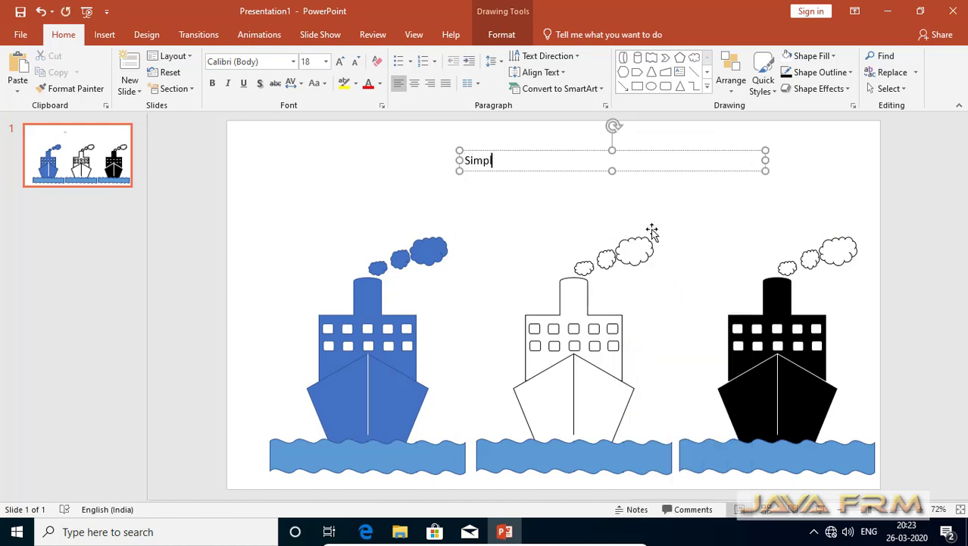
pyautogui.write('leS')
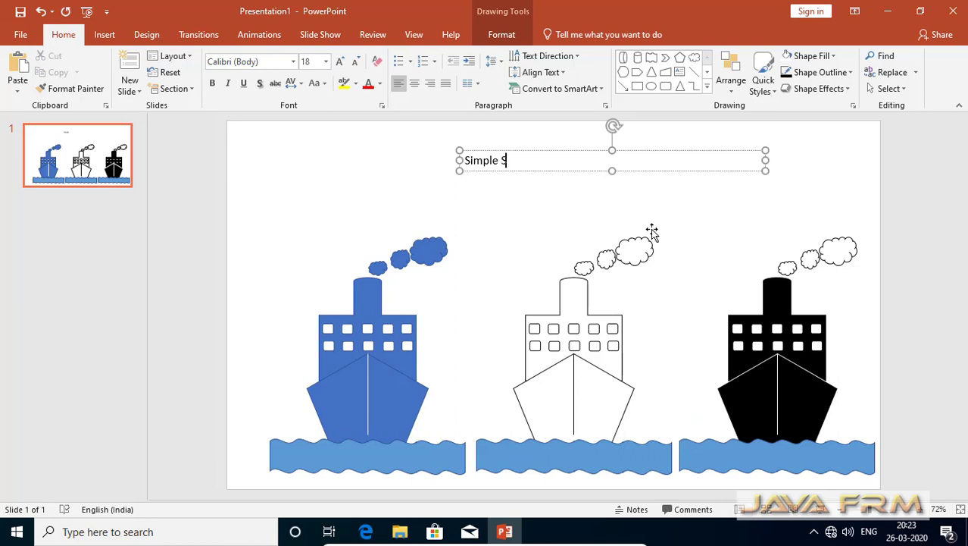
pyautogui.write('hip')
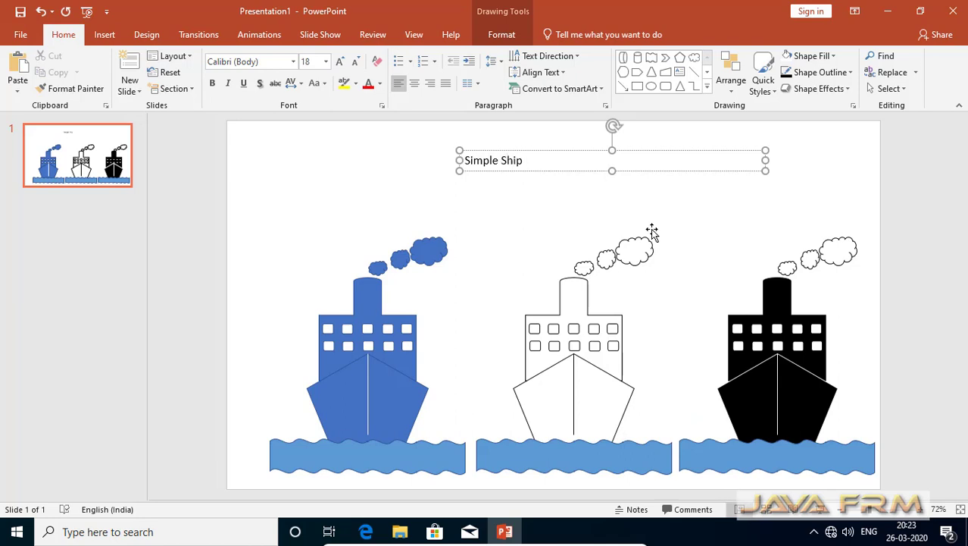
pyautogui.write(' (Fro')
pyautogui.write('nt View')
pyautogui.write(') i')
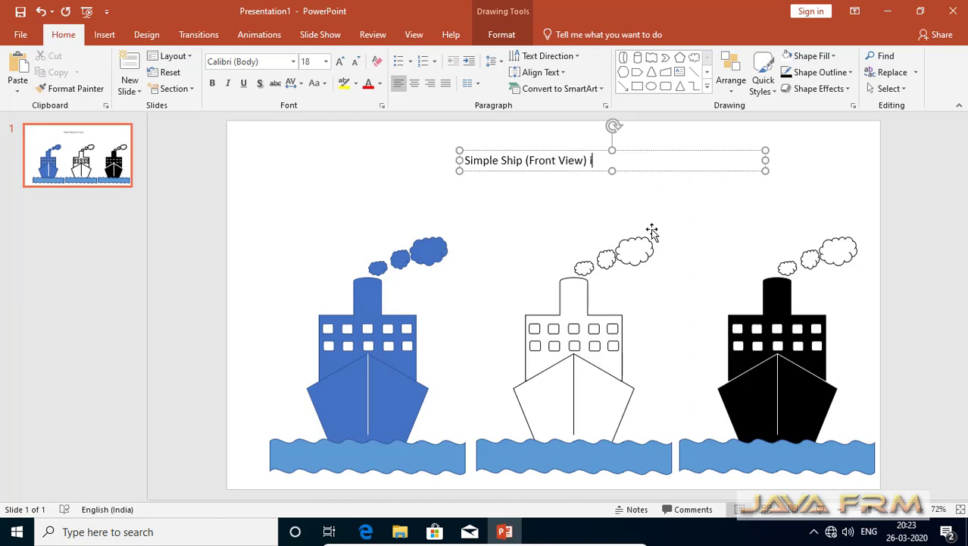
pyautogui.write('con Dr')
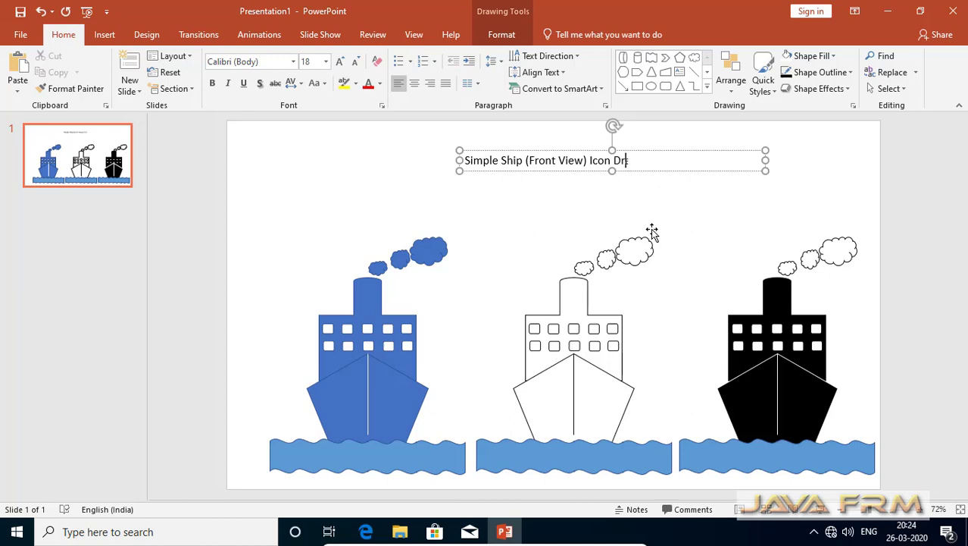
pyautogui.write('awing on Po')
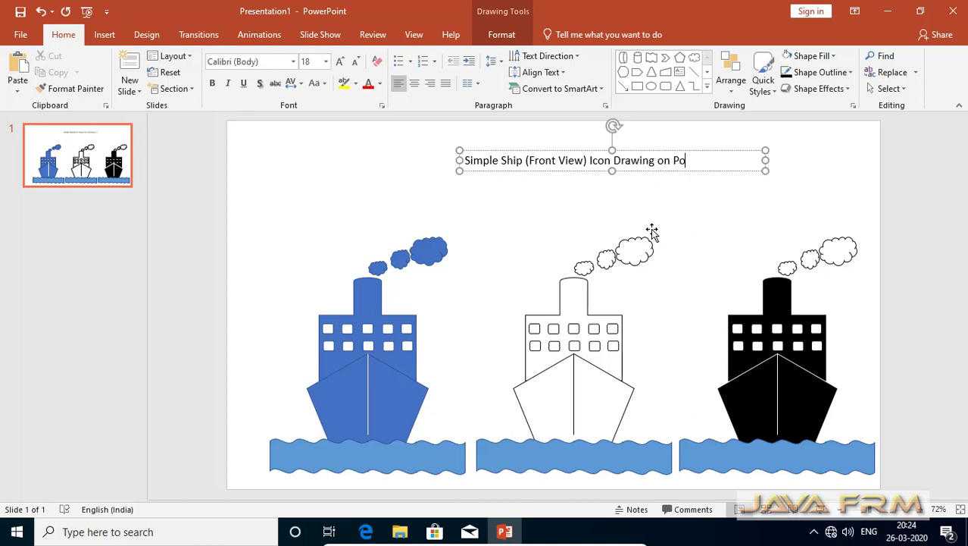
pyautogui.write('werpin')
# - Delete the misspelled ending of the title's last word
pyautogui.press('BackSpace')
pyautogui.press('BackSpace')
pyautogui.press('BackSpace')
pyautogui.press('BackSpace')
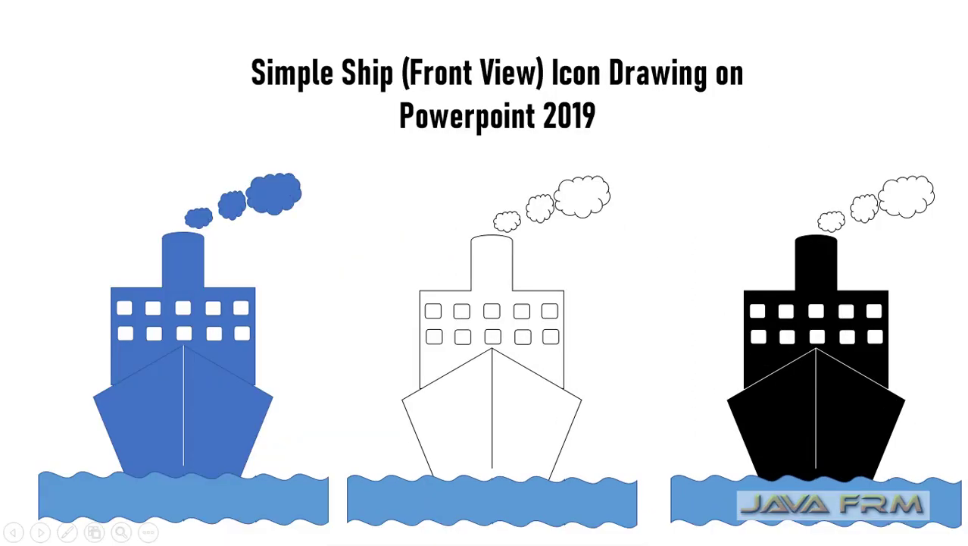